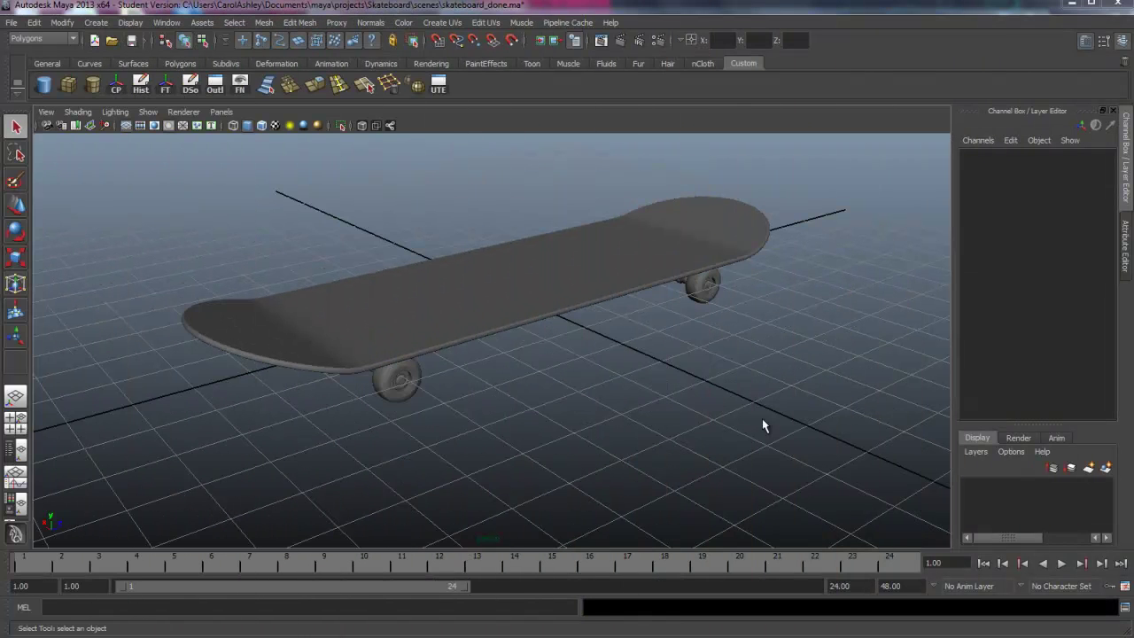
Step: Examine the skateboard deck's selected surfaces from several angles and view the available UV creation commands
alt+drag(799, 426, 577, 337)
click(577, 338)
alt+drag(532, 458, 509, 326)
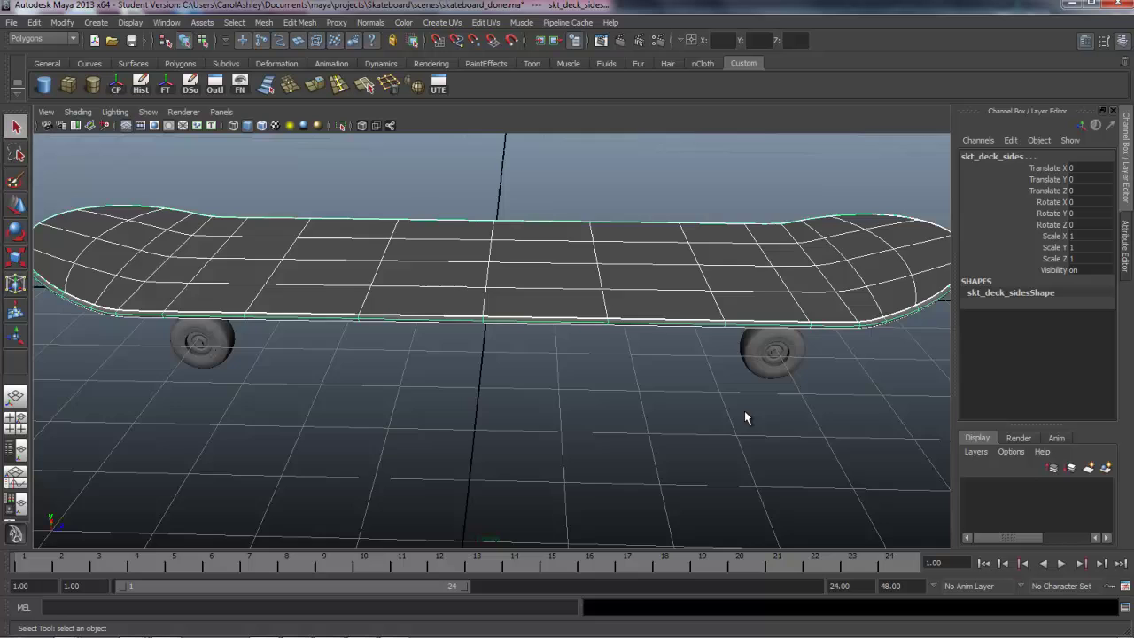
alt+drag(676, 403, 576, 390)
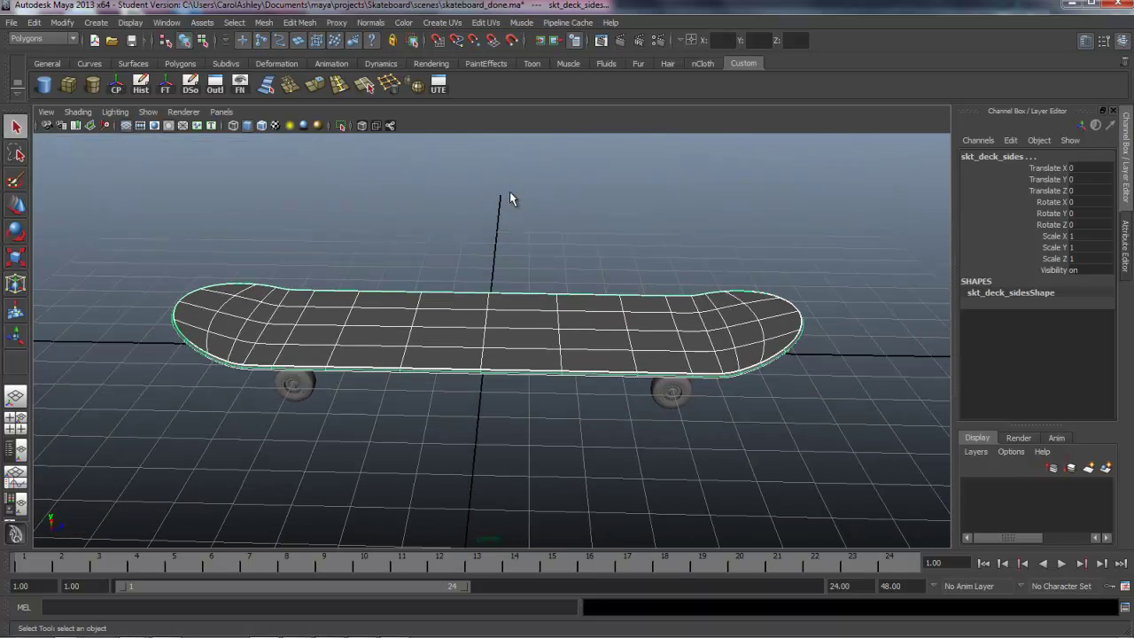
click(444, 24)
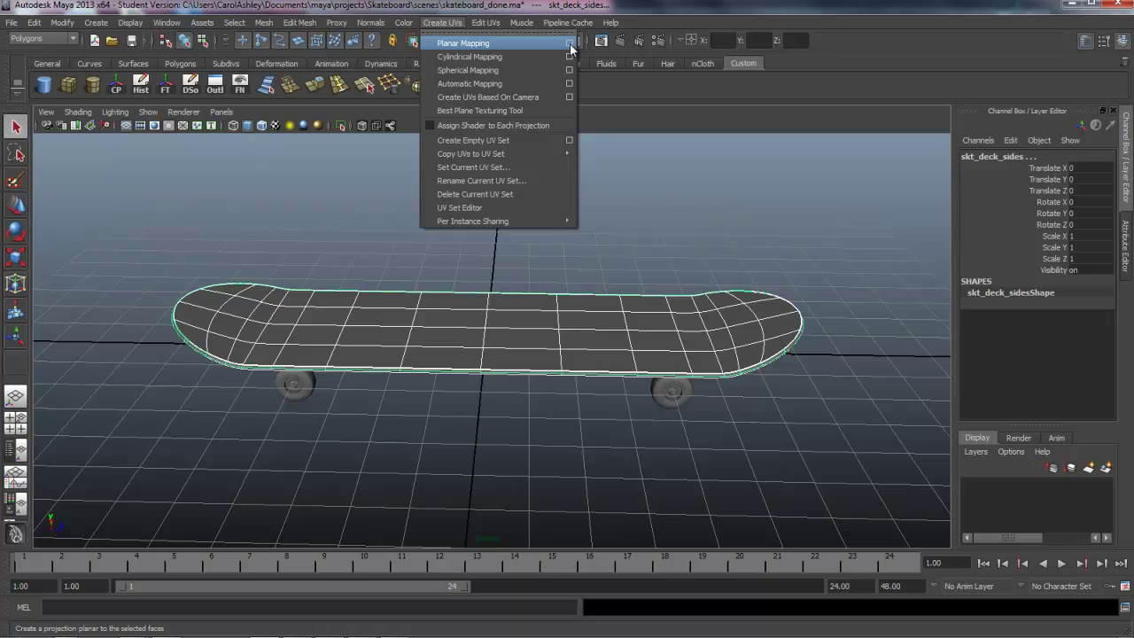
click(507, 452)
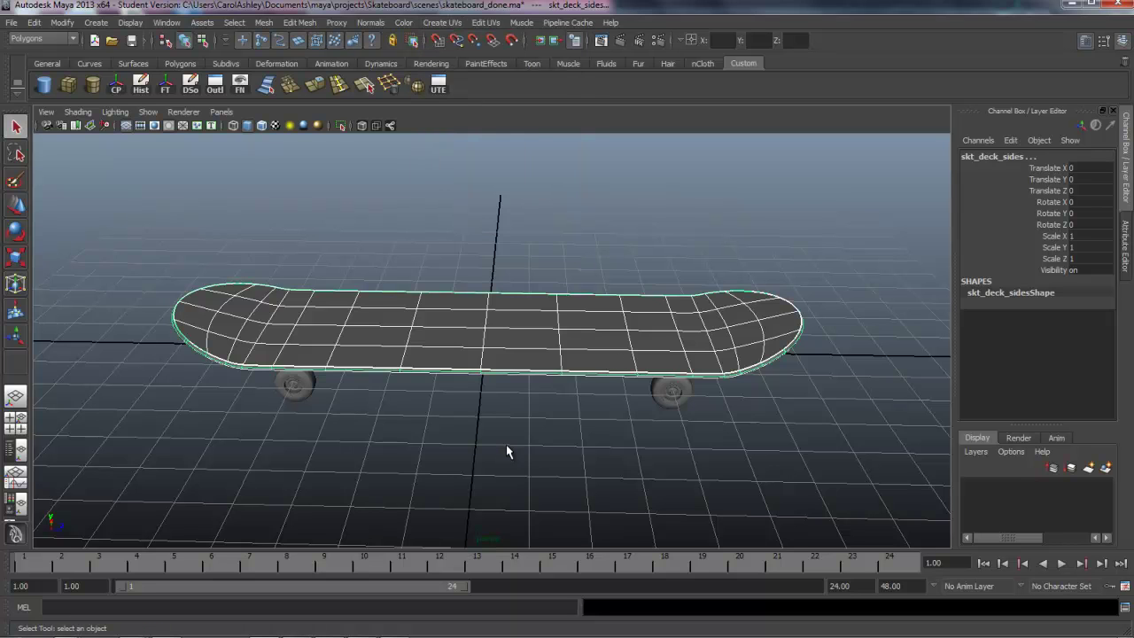
click(600, 434)
alt+right_drag(699, 441, 608, 432)
alt+drag(608, 431, 476, 433)
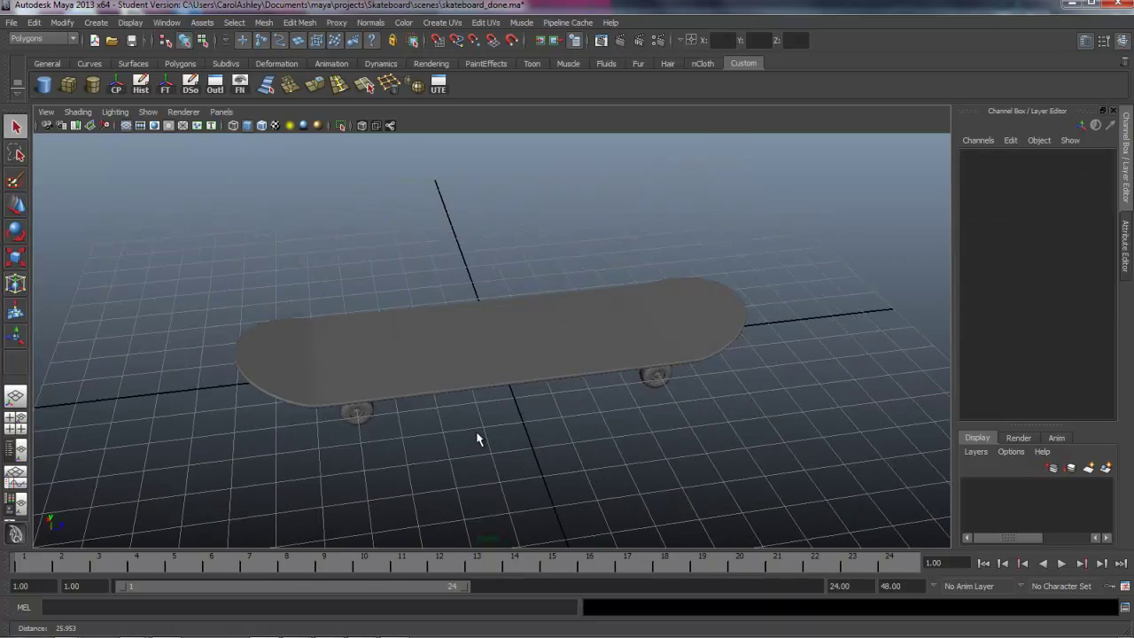
alt+right_drag(477, 438, 510, 449)
drag(474, 406, 473, 399)
mouse_move(473, 399)
alt+mouse_down()
mouse_move(446, 455)
mouse_move(420, 400)
mouse_move(486, 413)
mouse_move(481, 385)
alt+mouse_up()
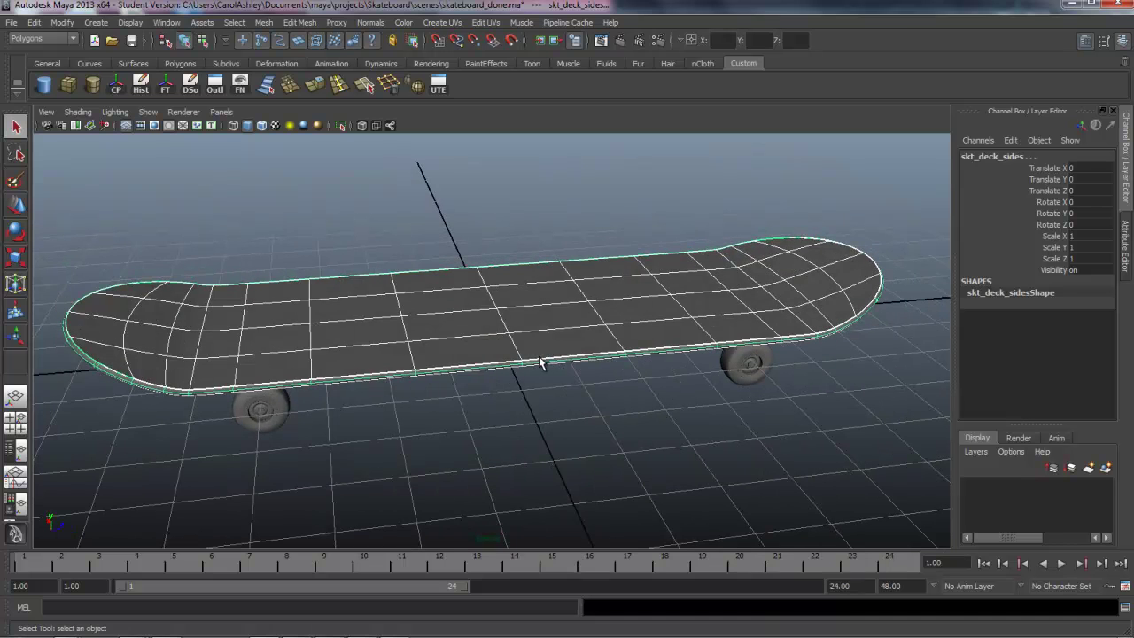
mouse_move(544, 386)
alt+mouse_down()
mouse_move(550, 413)
mouse_move(484, 415)
mouse_move(542, 438)
mouse_move(600, 417)
mouse_move(594, 399)
mouse_move(540, 431)
mouse_move(461, 423)
mouse_move(615, 392)
mouse_move(536, 381)
alt+mouse_up()
Step: Inspect the deck's side, bottom and top surfaces by selecting each one individually on the skateboard
click(540, 431)
click(529, 354)
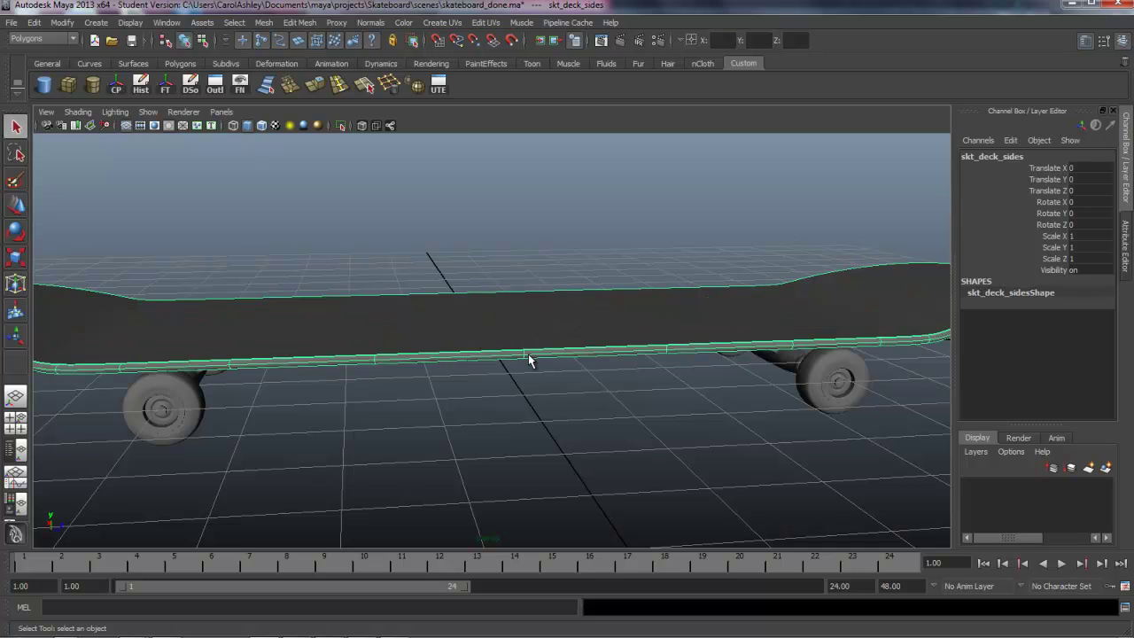
alt+drag(518, 425, 539, 273)
click(541, 276)
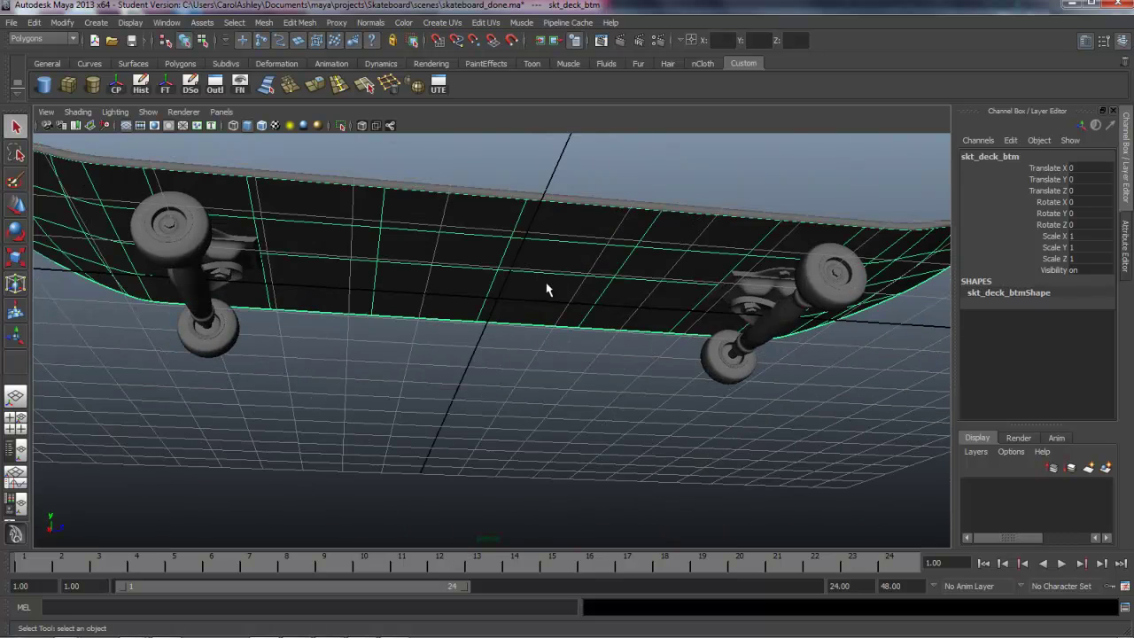
alt+right_drag(547, 286, 723, 385)
alt+drag(719, 381, 604, 468)
click(551, 384)
alt+drag(552, 385, 530, 310)
alt+right_drag(530, 310, 455, 257)
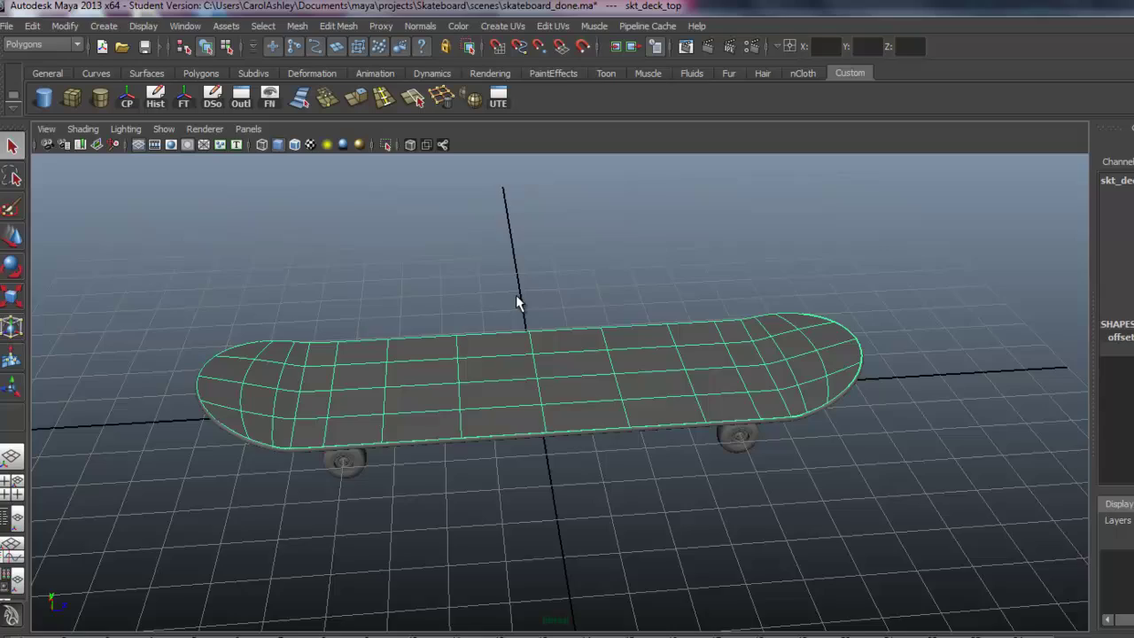
Step: Select all the deck surfaces and open the Outliner, placing it clear of the skateboard
drag(455, 257, 507, 457)
drag(603, 553, 581, 562)
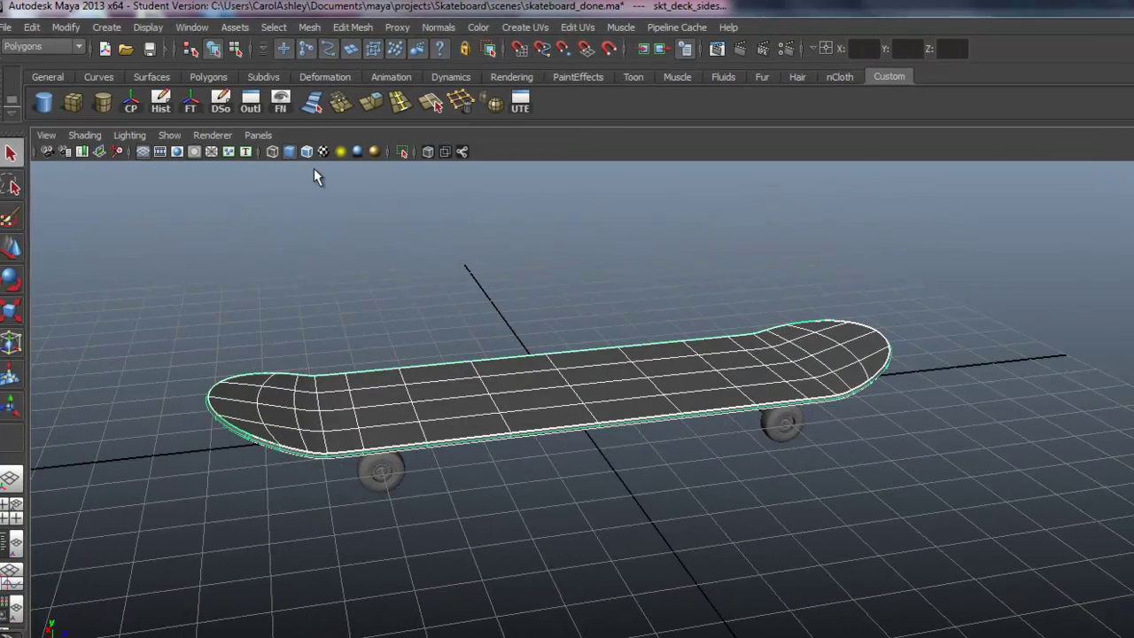
click(250, 104)
drag(930, 111, 1049, 115)
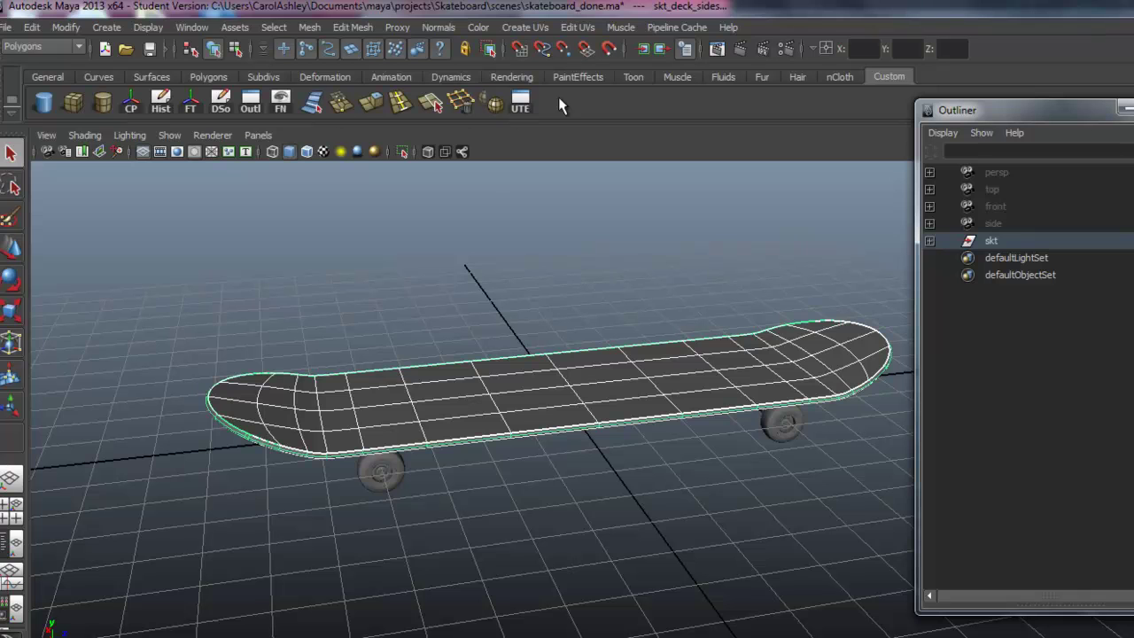
click(353, 27)
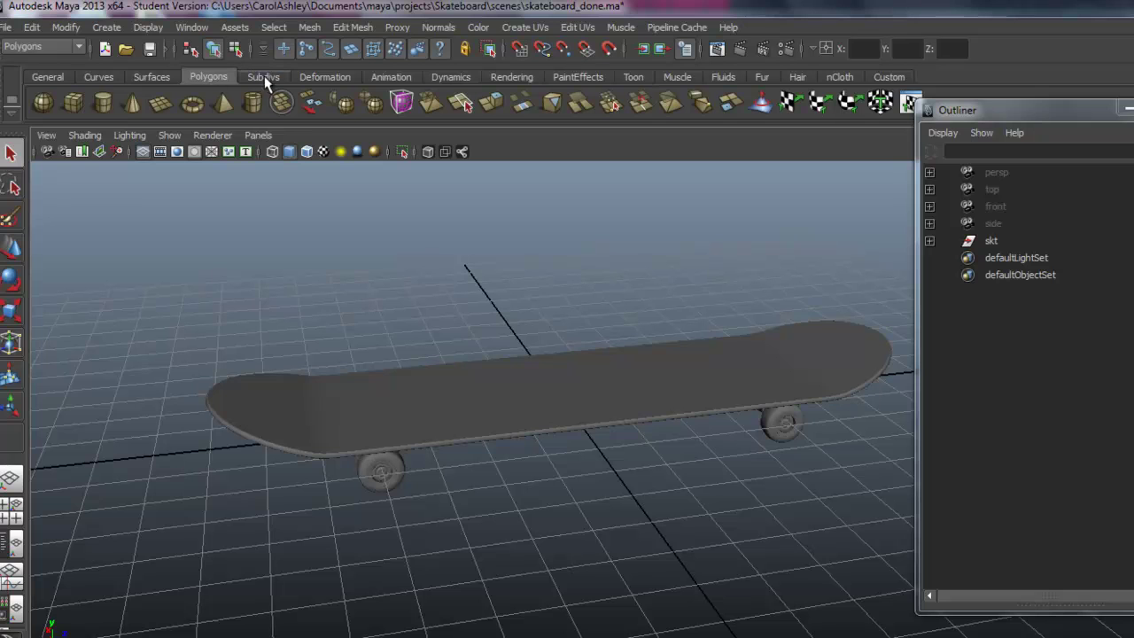
click(146, 75)
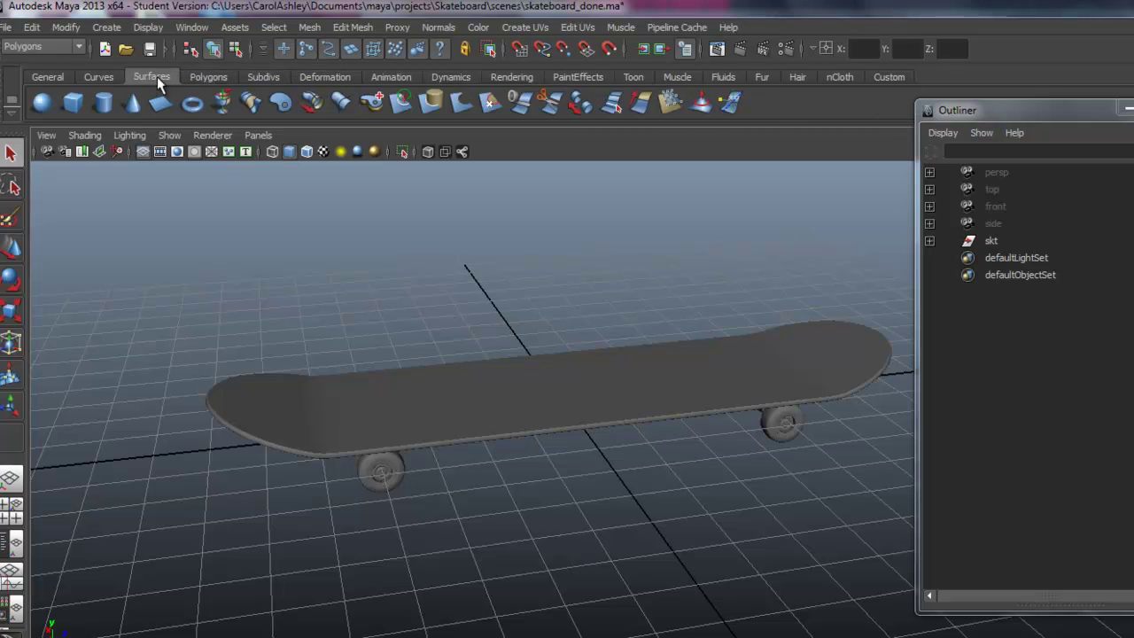
click(209, 76)
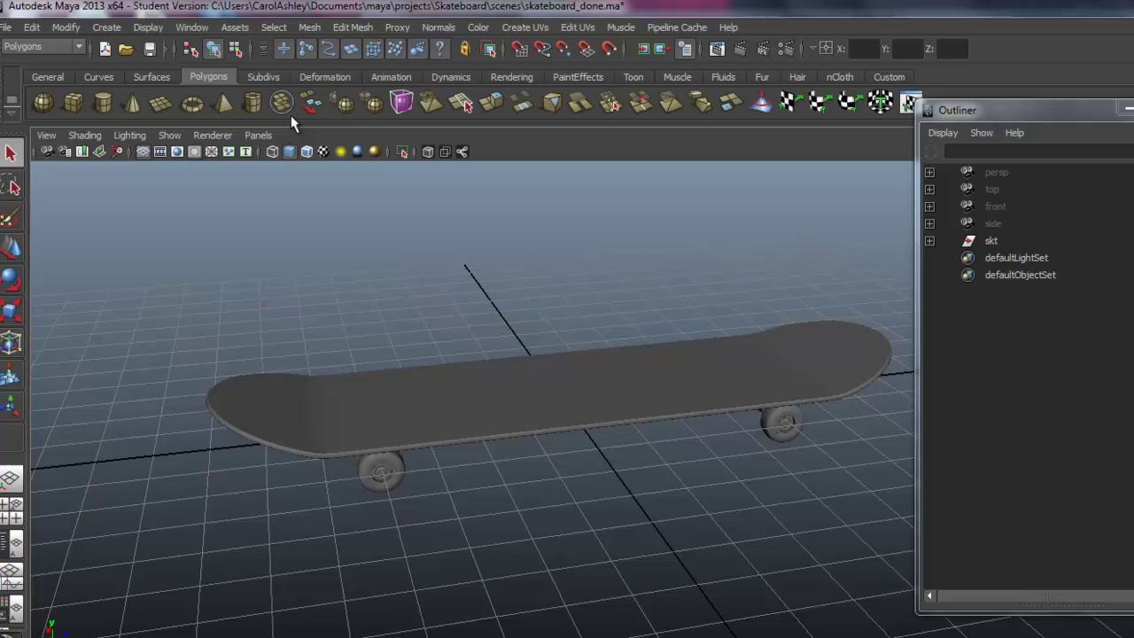
Step: Expand the skt group and its skt_deck subgroup in the Outliner to list the deck surfaces
click(192, 26)
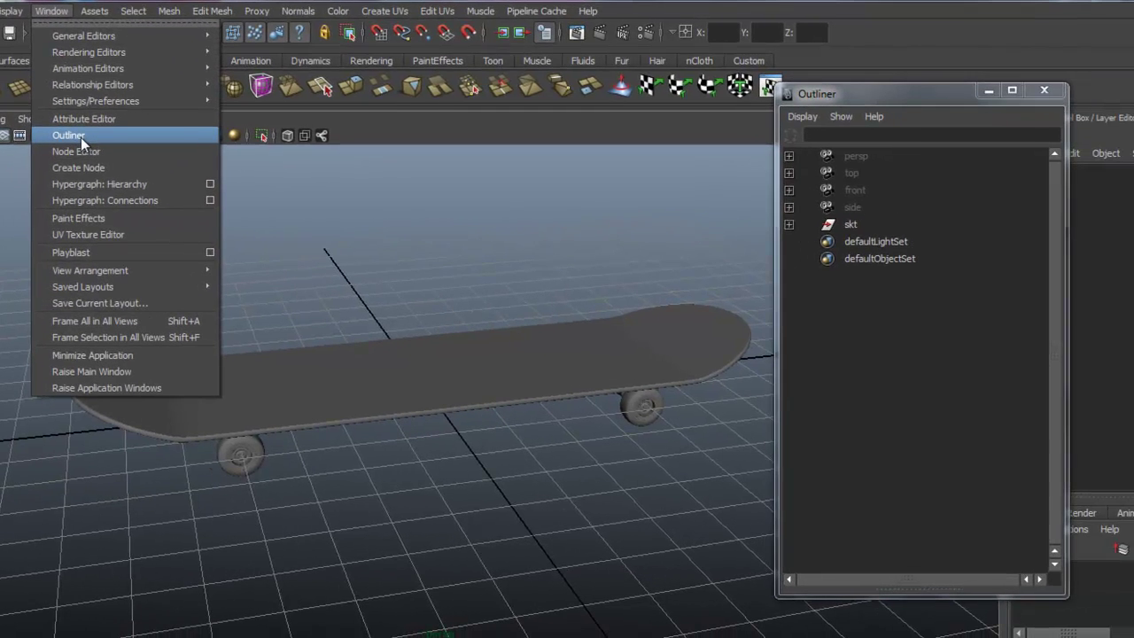
click(80, 135)
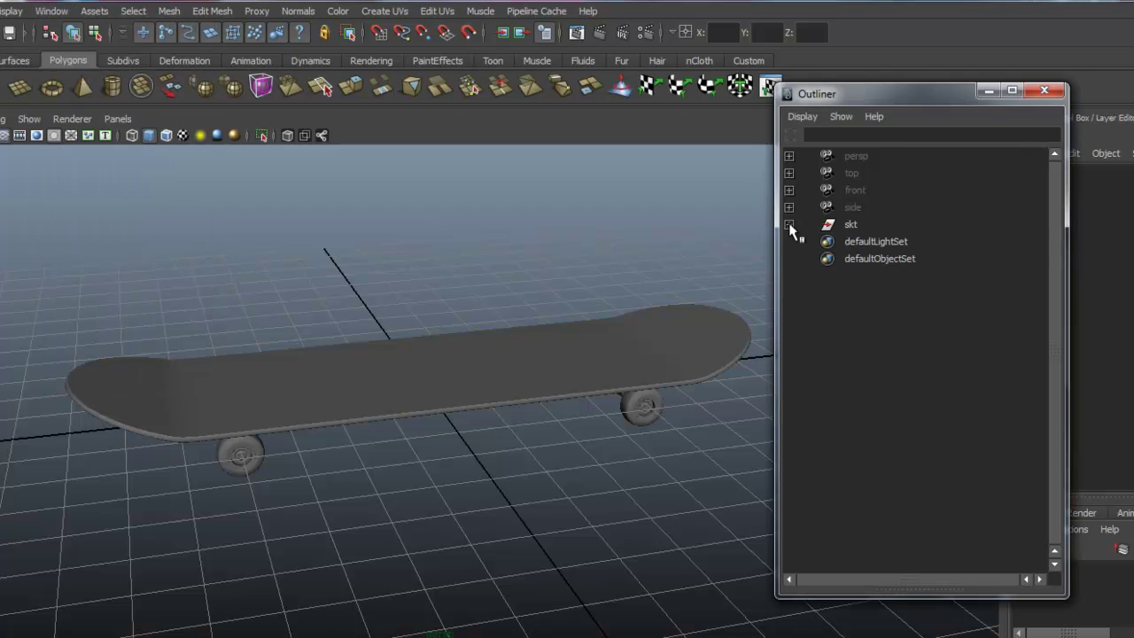
click(788, 225)
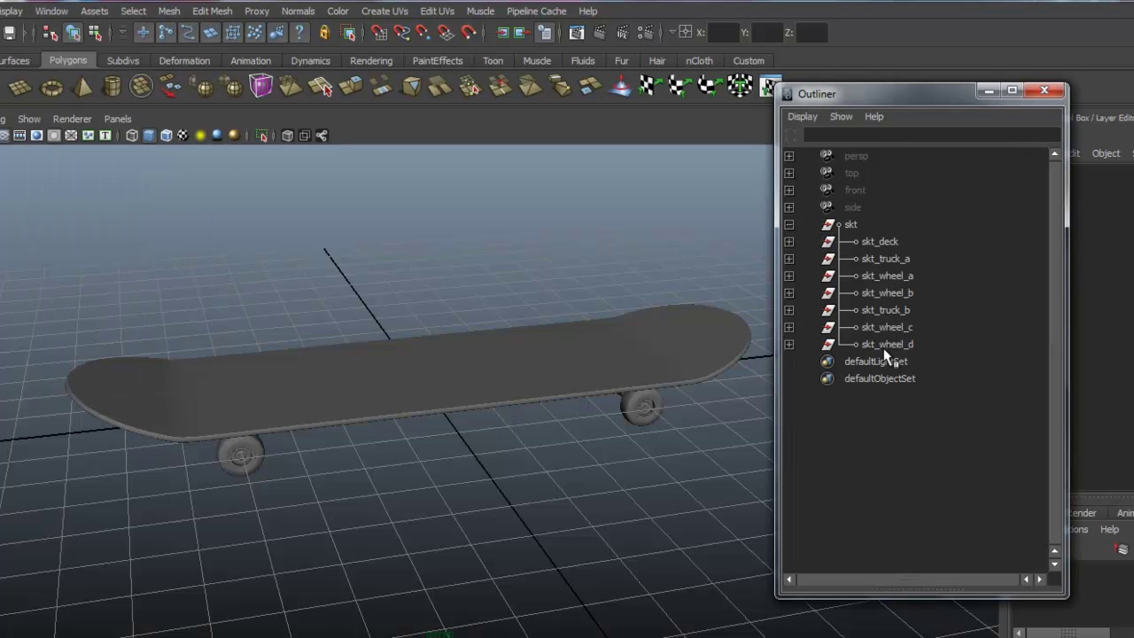
click(622, 375)
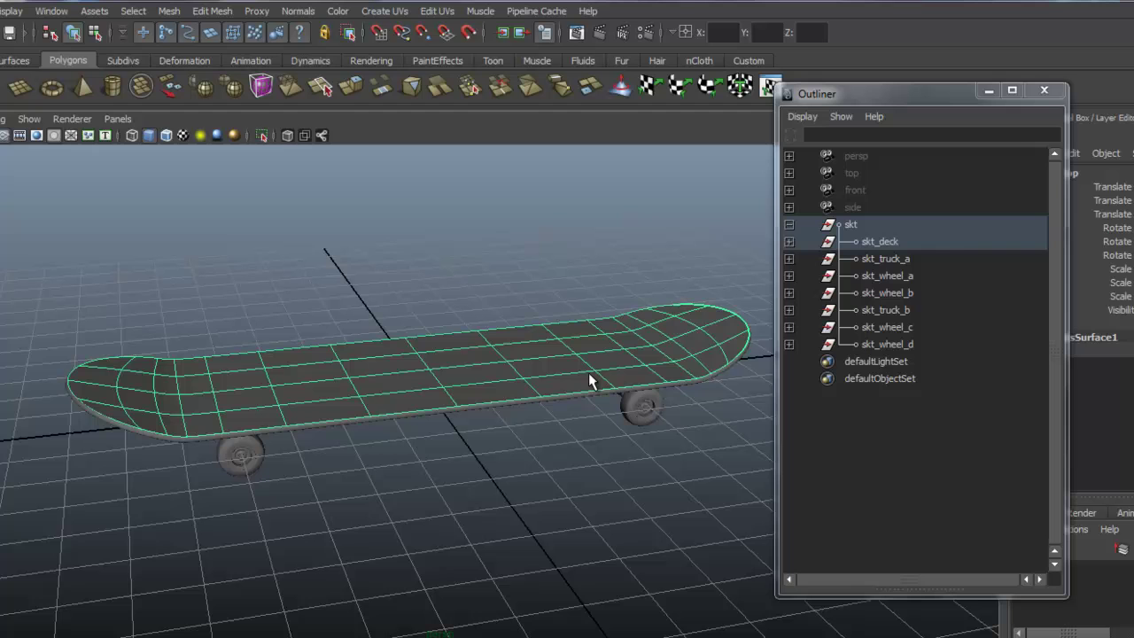
click(789, 242)
click(913, 276)
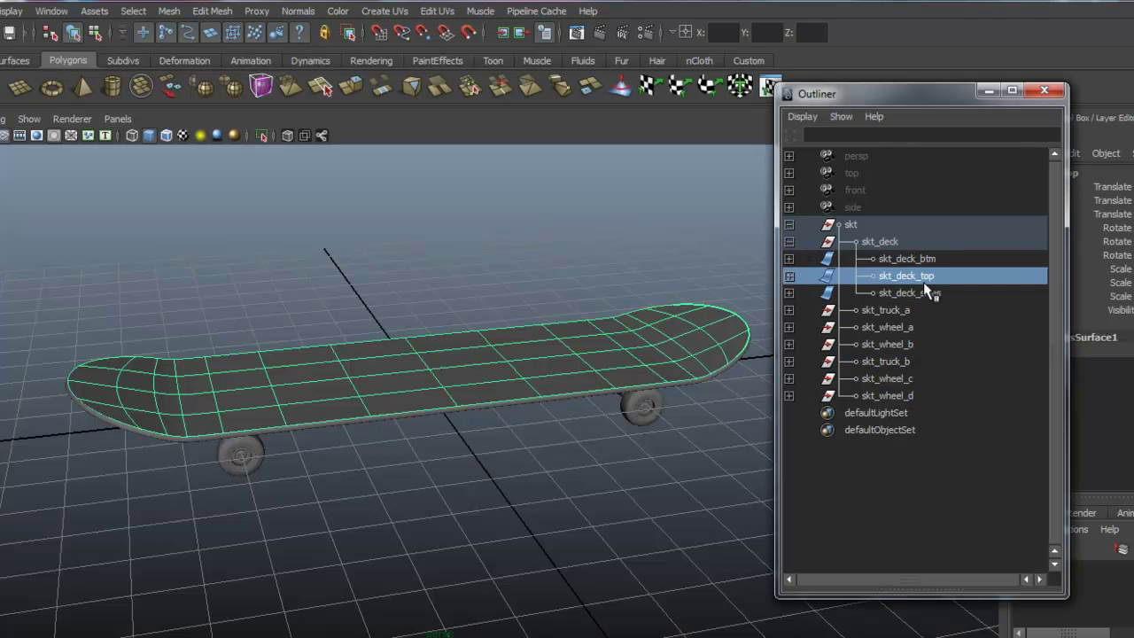
Step: Open the NURBS to Polygons conversion options for skt_deck_btm, skt_deck_top and skt_deck_sides
click(921, 258)
click(927, 275)
click(935, 293)
shift+click(933, 259)
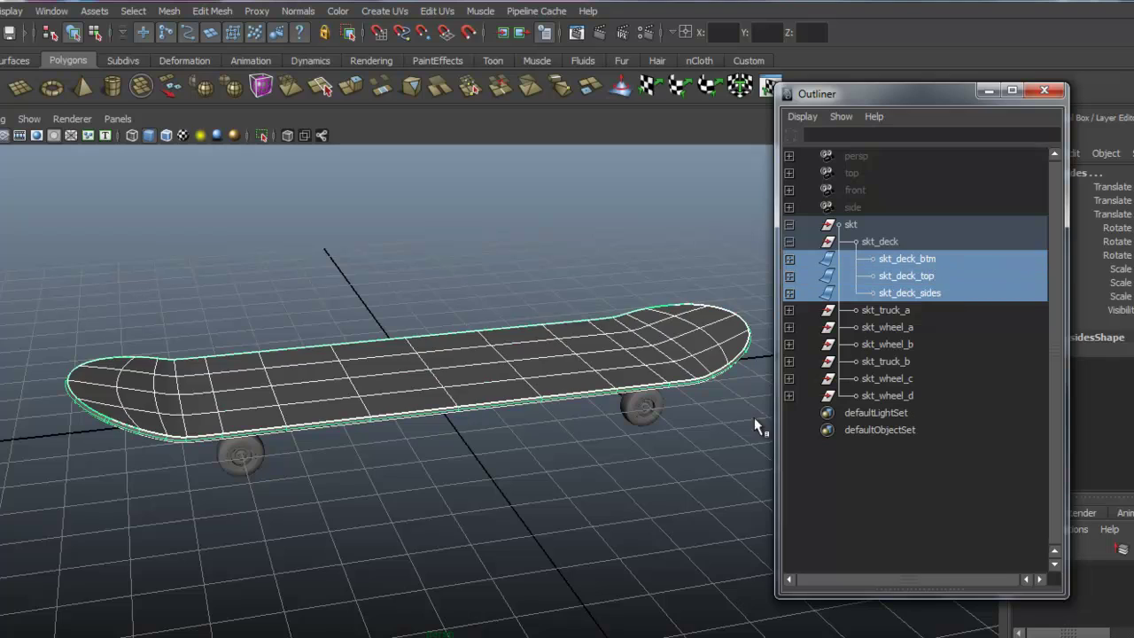
alt+drag(754, 418, 566, 504)
click(41, 10)
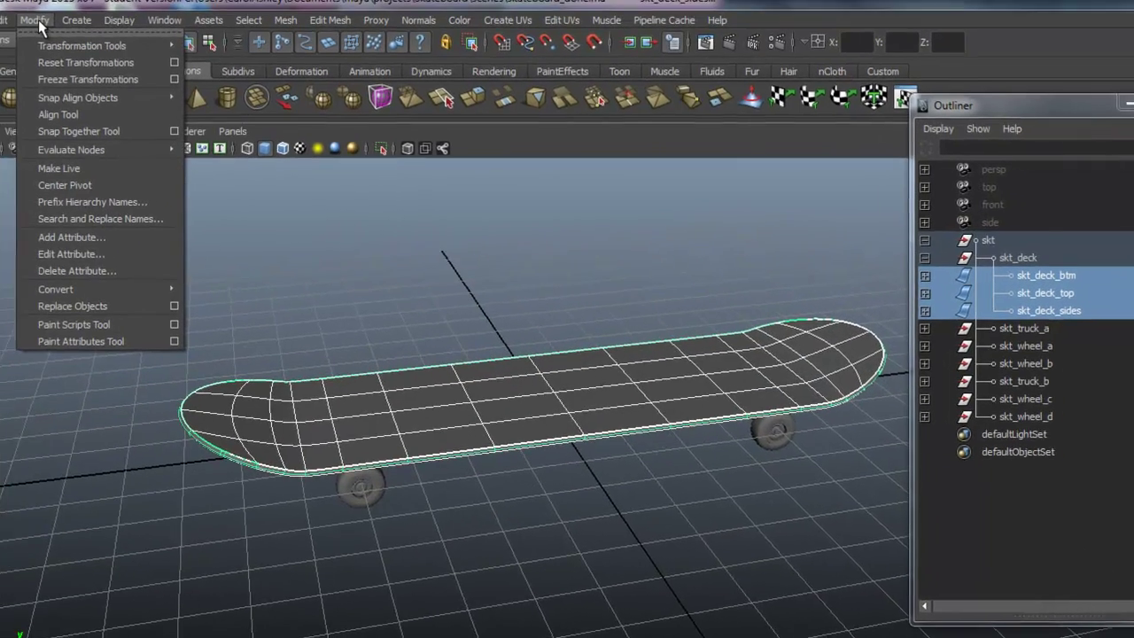
mouse_move(182, 291)
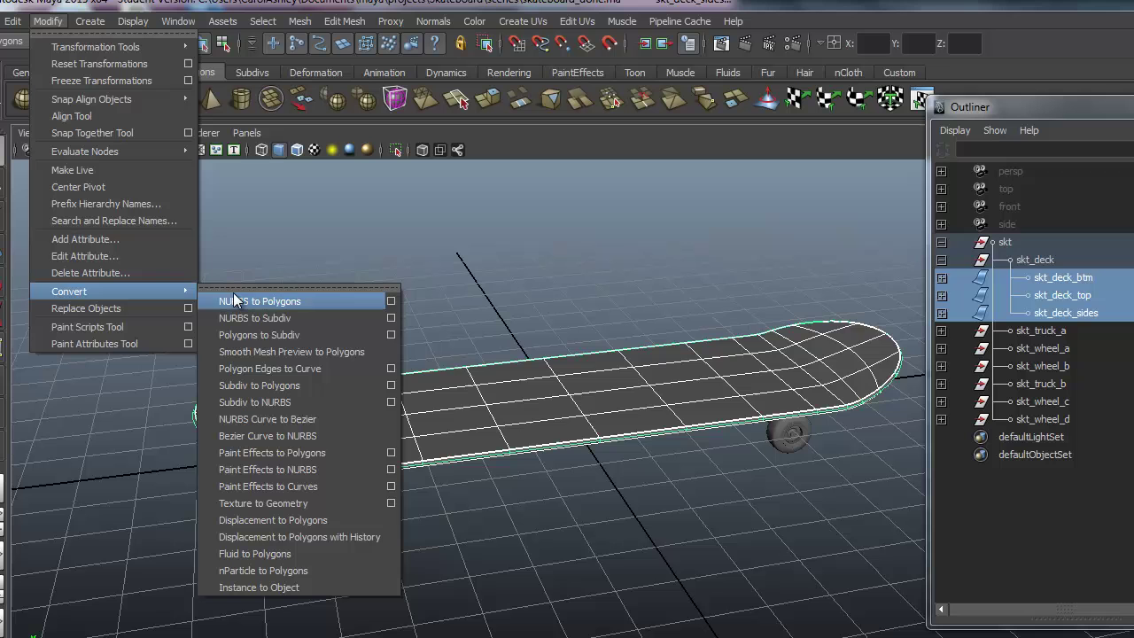
click(391, 302)
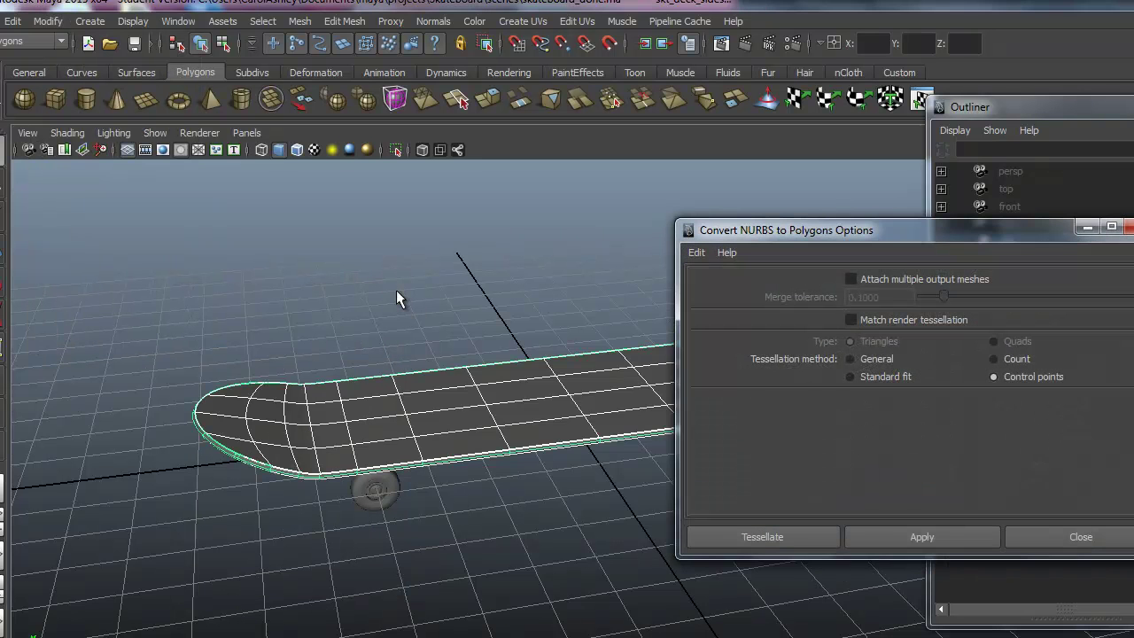
drag(889, 233, 794, 188)
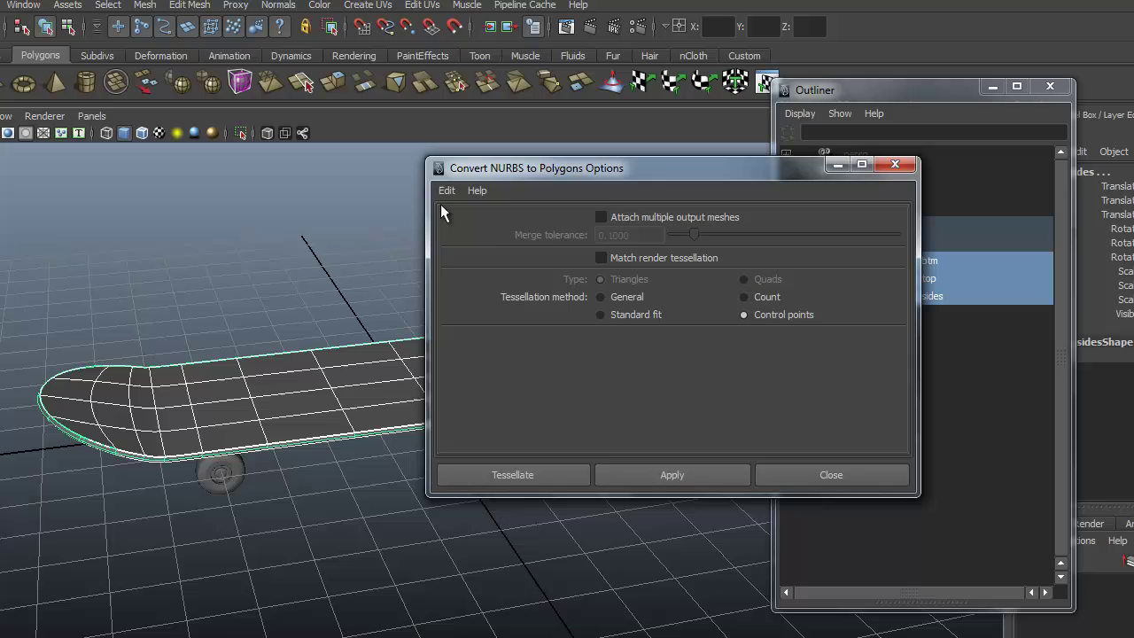
Step: Reset the conversion options and tessellate the three deck surfaces into polygons with the Control points method
click(446, 191)
click(464, 223)
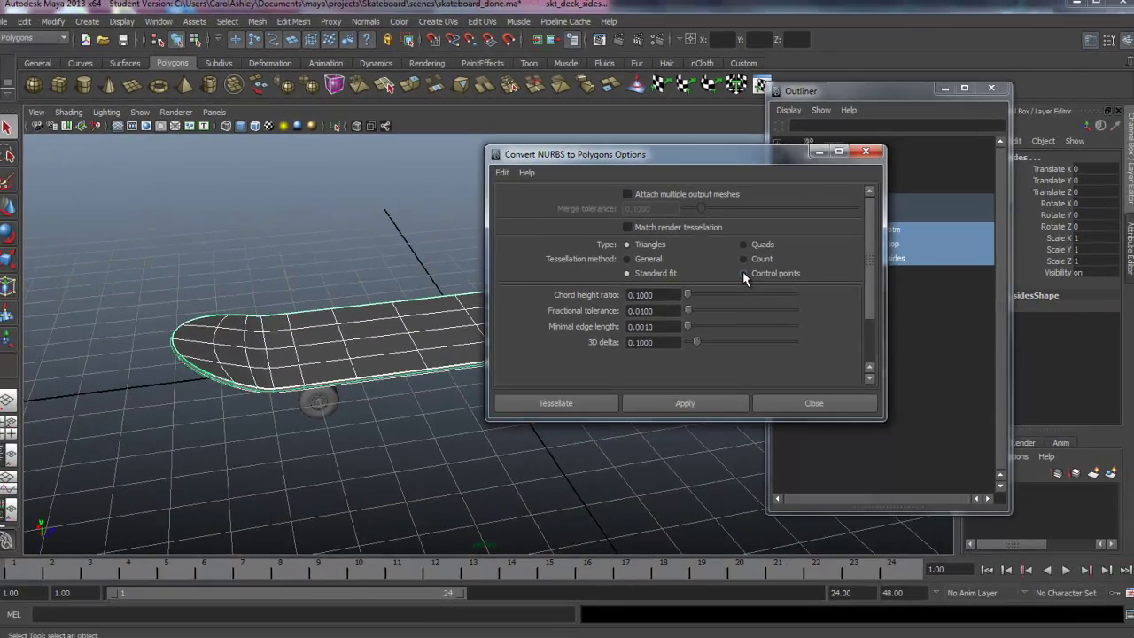
click(745, 315)
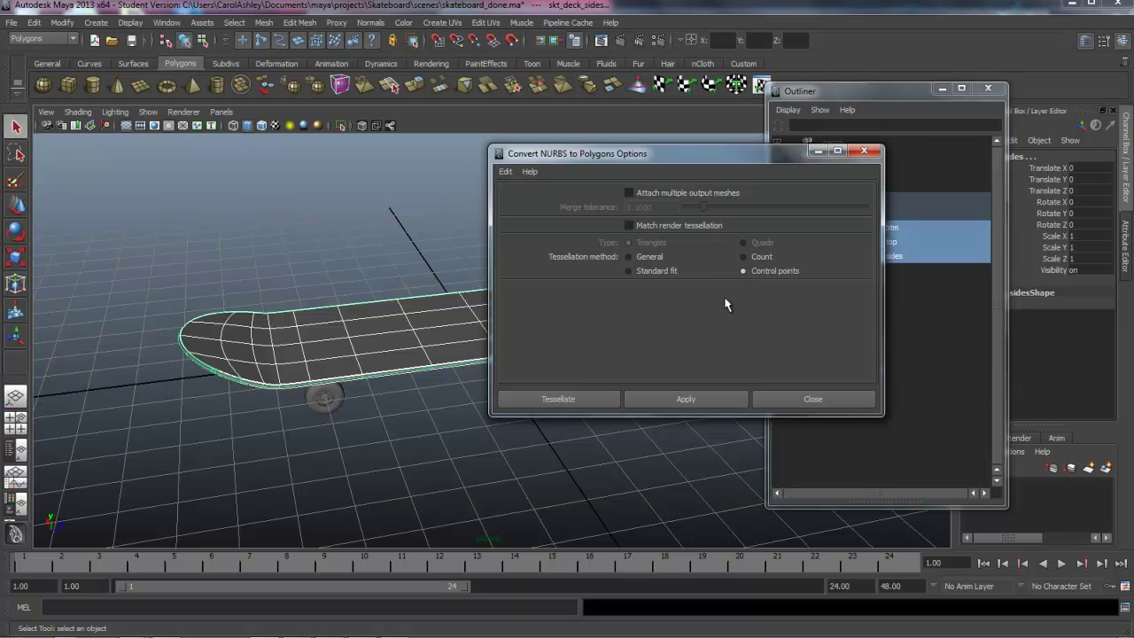
click(558, 399)
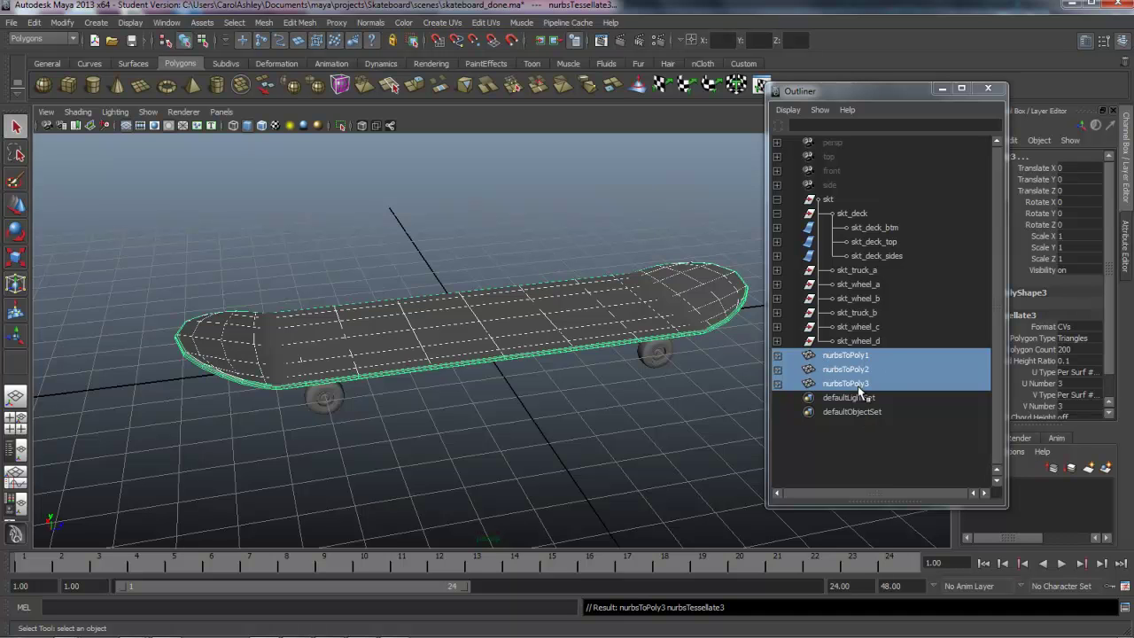
Step: Hide the original skt_deck group by setting its Visibility to off, and collapse it in the Outliner
click(860, 214)
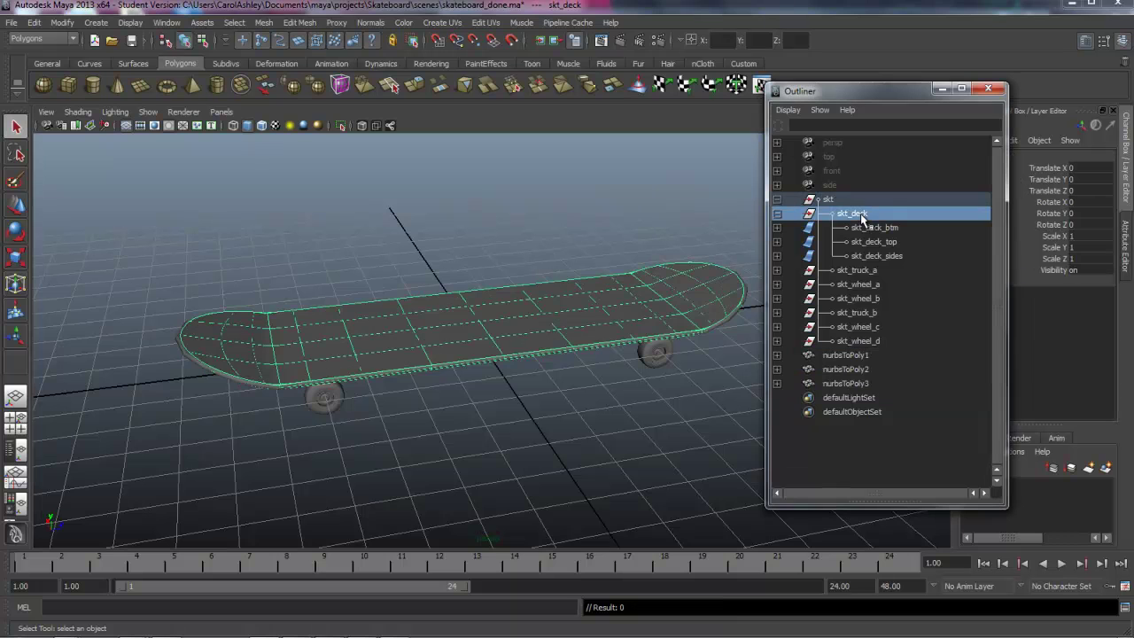
double_click(1088, 271)
text(off)
key(Return)
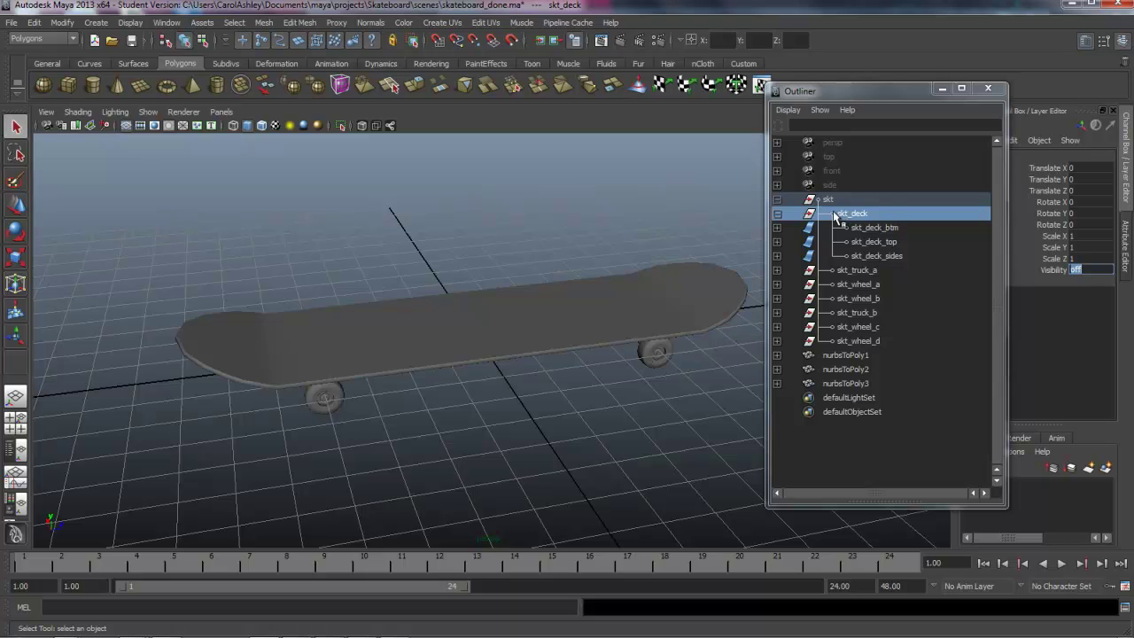
click(778, 214)
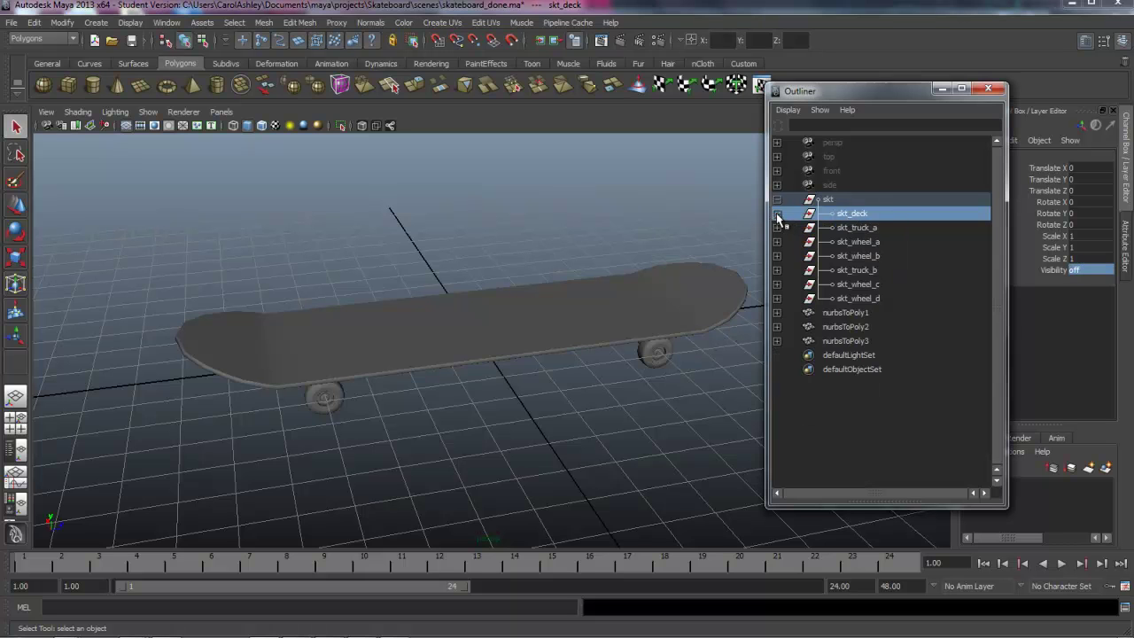
Step: Display nurbsToPoly1, nurbsToPoly2 and nurbsToPoly3 with smooth mesh preview and inspect the deck from above and below
click(840, 315)
click(841, 326)
click(844, 342)
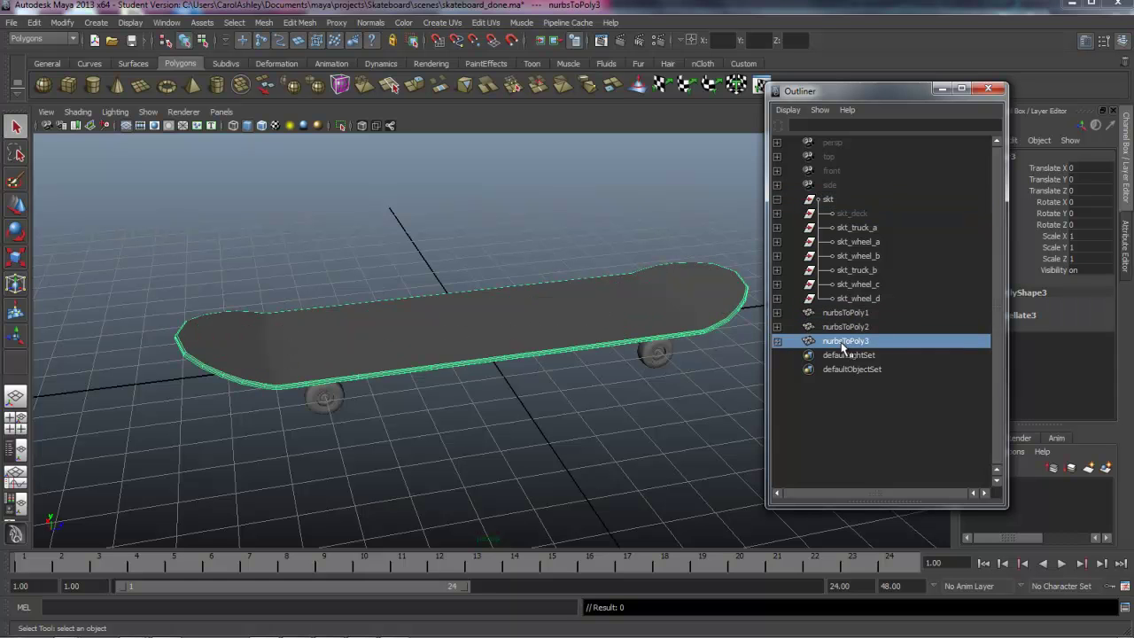
shift+click(829, 314)
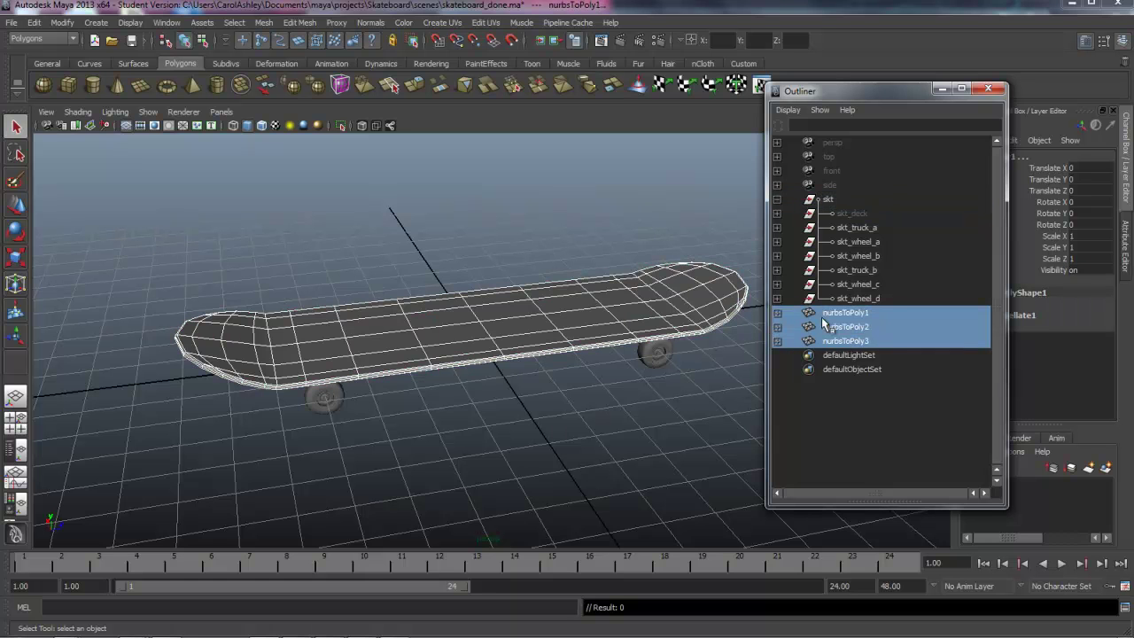
key(3)
alt+drag(556, 424, 523, 439)
alt+right_drag(523, 439, 627, 439)
alt+middle_drag(628, 439, 558, 413)
alt+drag(558, 413, 540, 307)
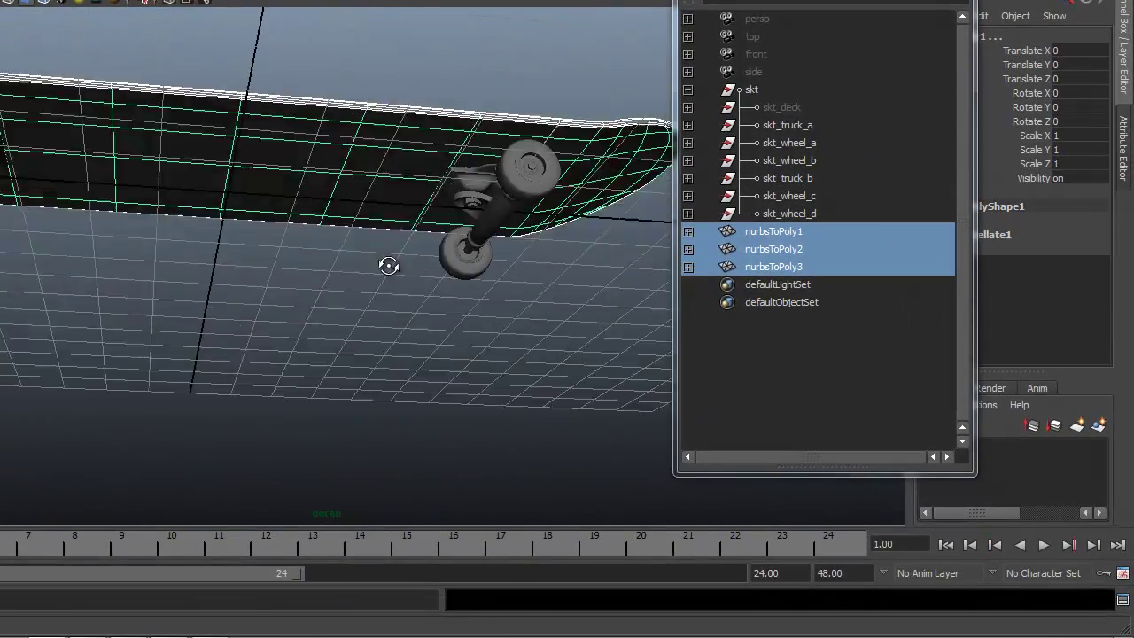
alt+drag(390, 222, 374, 412)
Step: Rename nurbsToPoly1 as skt_bot_poly in the Outliner
click(780, 233)
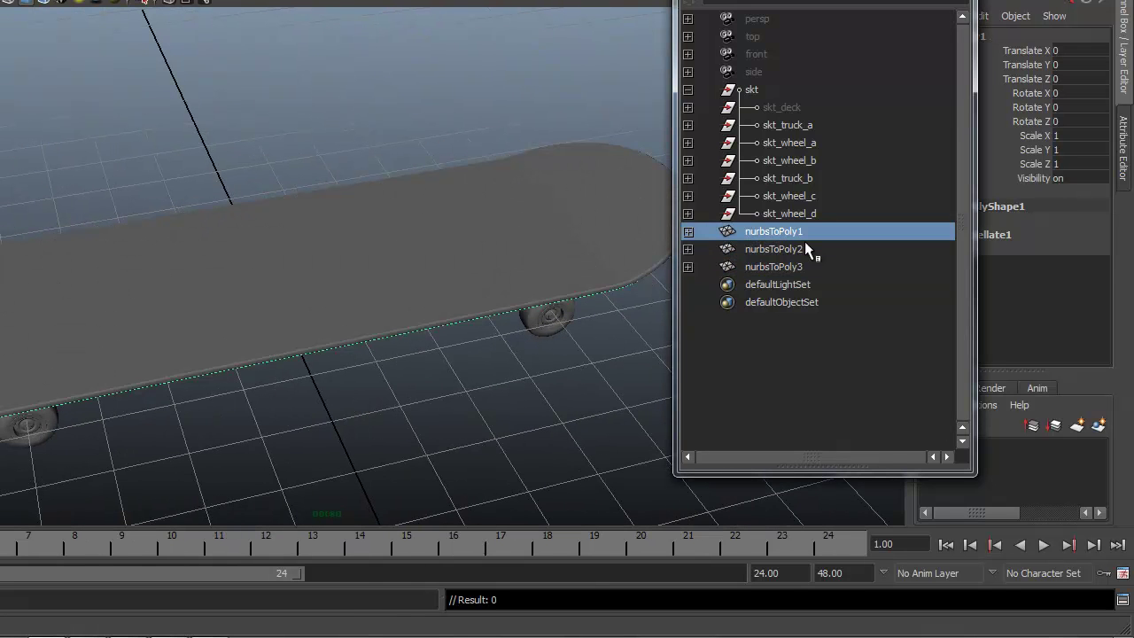
double_click(777, 232)
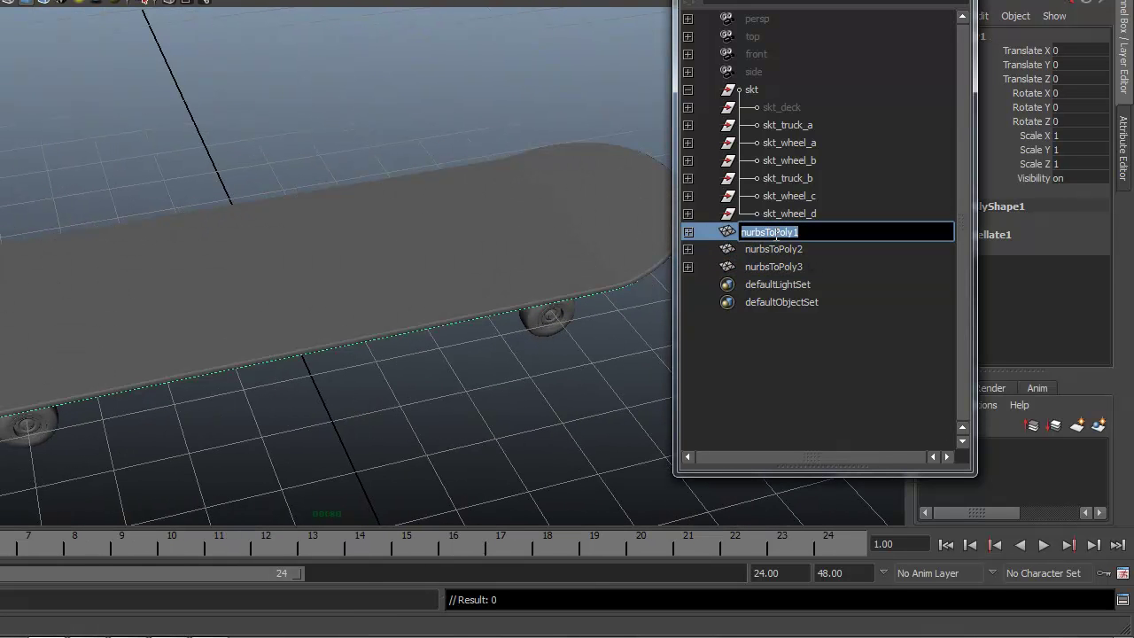
text(skt_)
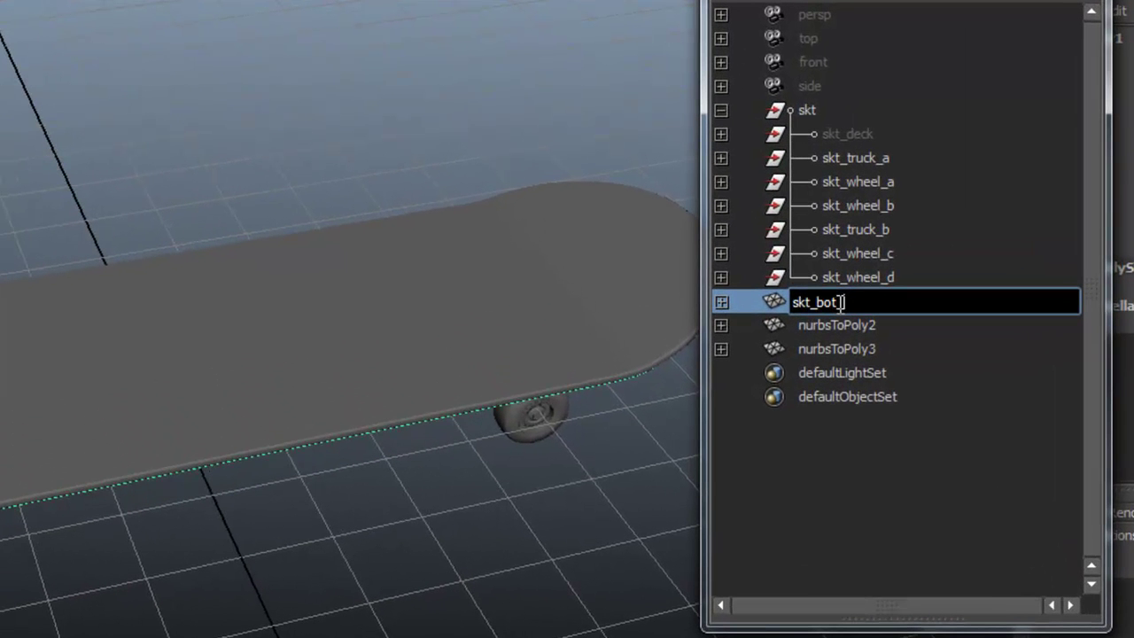
text(bot_poly)
key(Return)
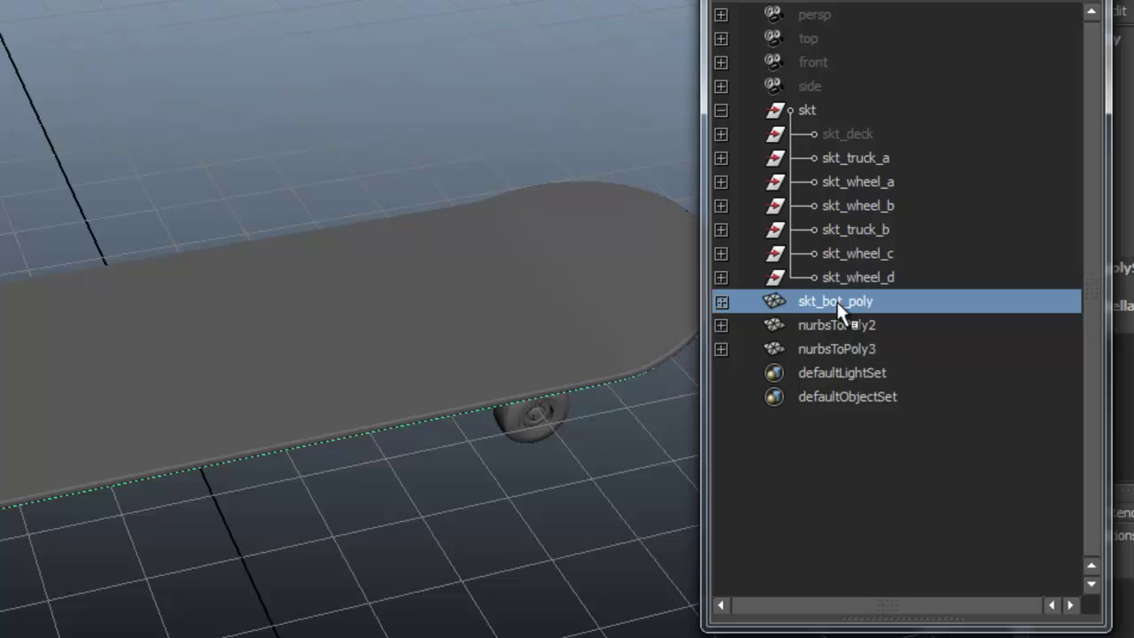
Step: Rename nurbsToPoly2 as skt_top_poly and nurbsToPoly3 as skt_side_poly
double_click(840, 325)
text(skt_top_poly)
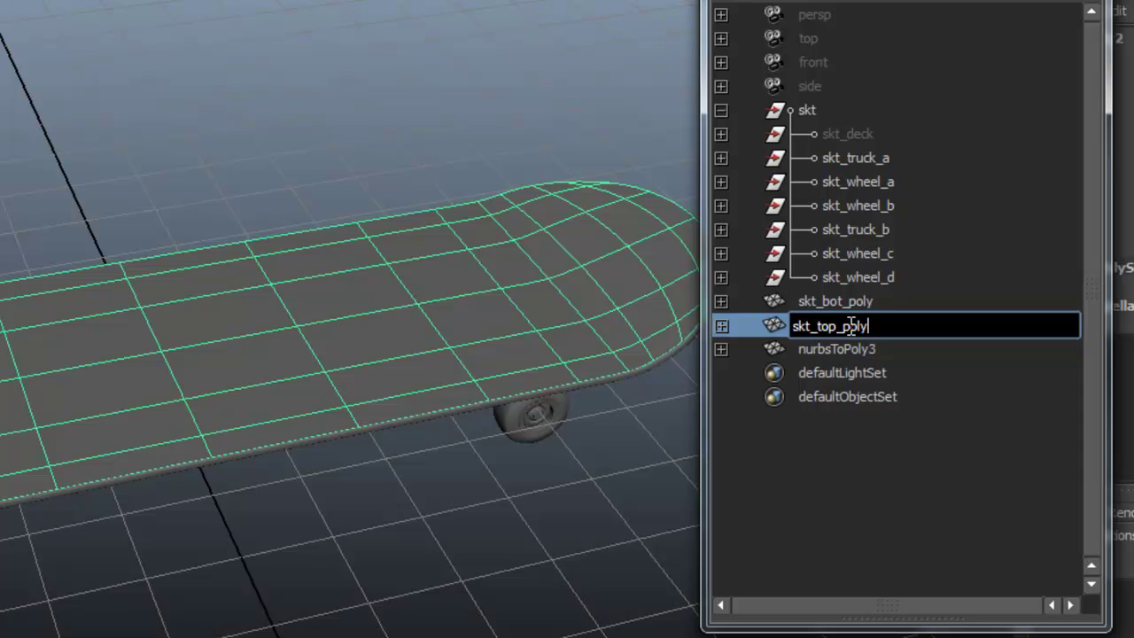
key(Return)
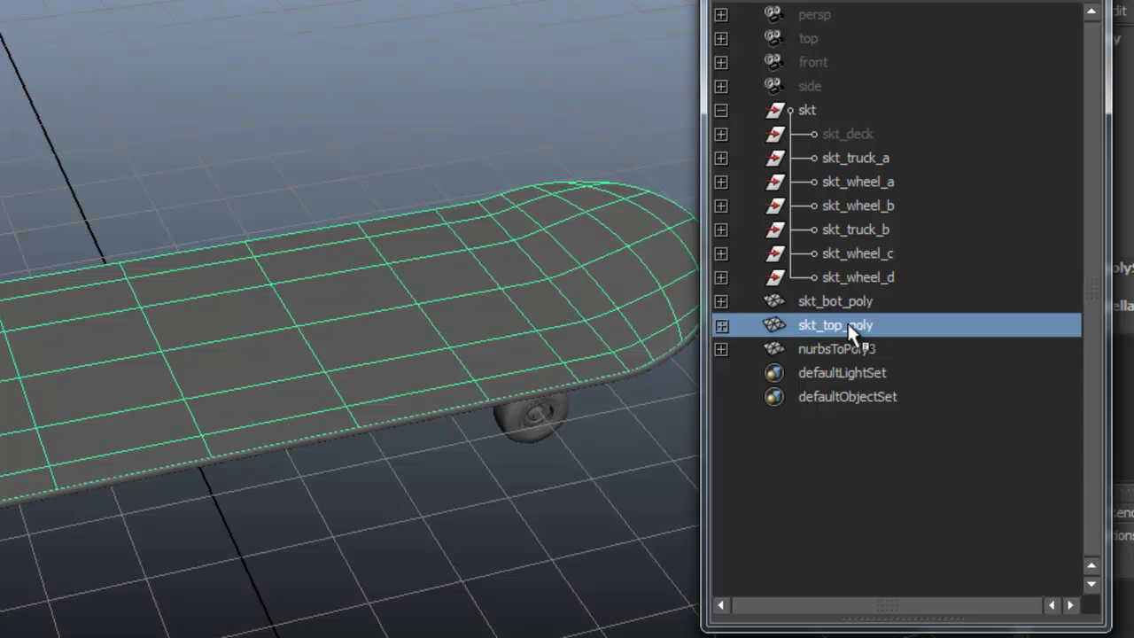
double_click(838, 348)
text(skt_side)
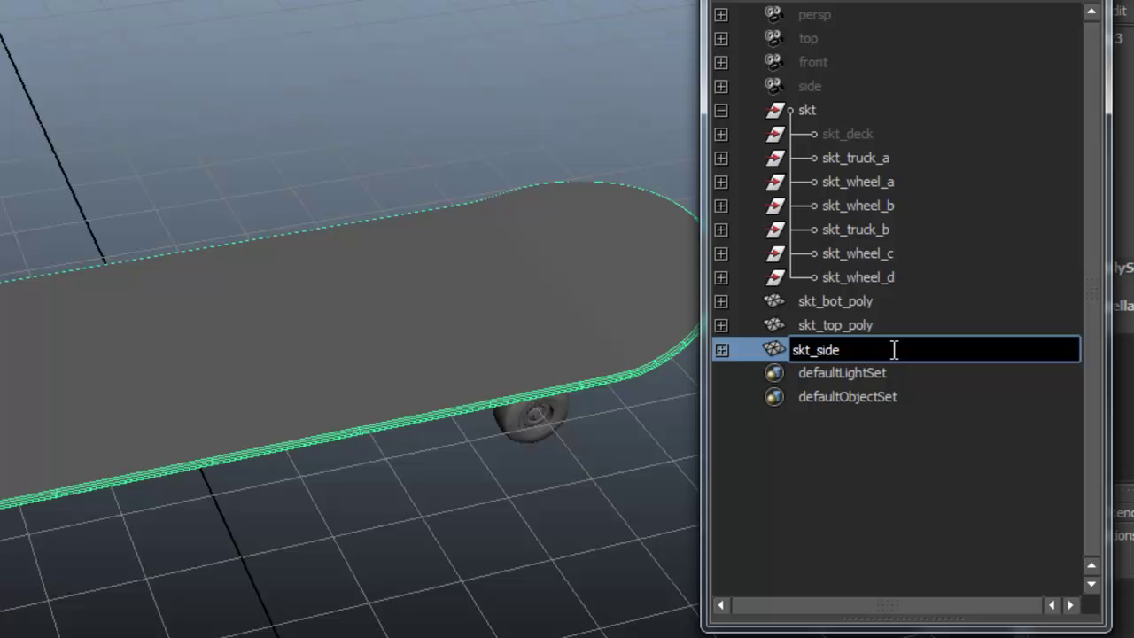
text(_poly)
key(Return)
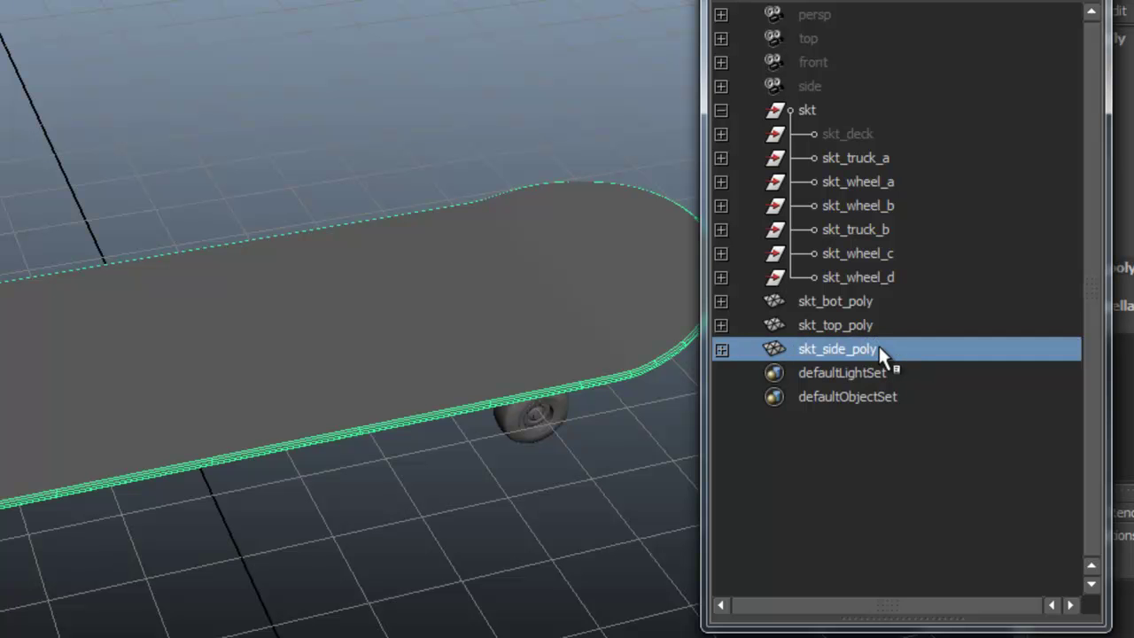
Step: Select skt_top_poly and show its full UV layout in the UV Texture Editor
click(835, 324)
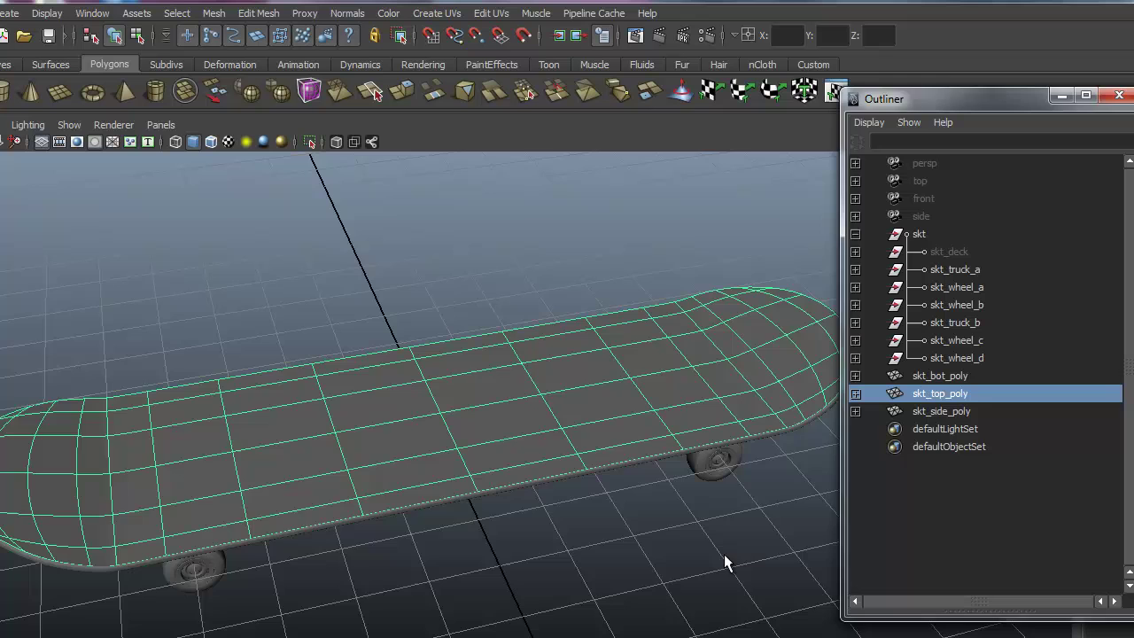
alt+right_drag(725, 564, 570, 527)
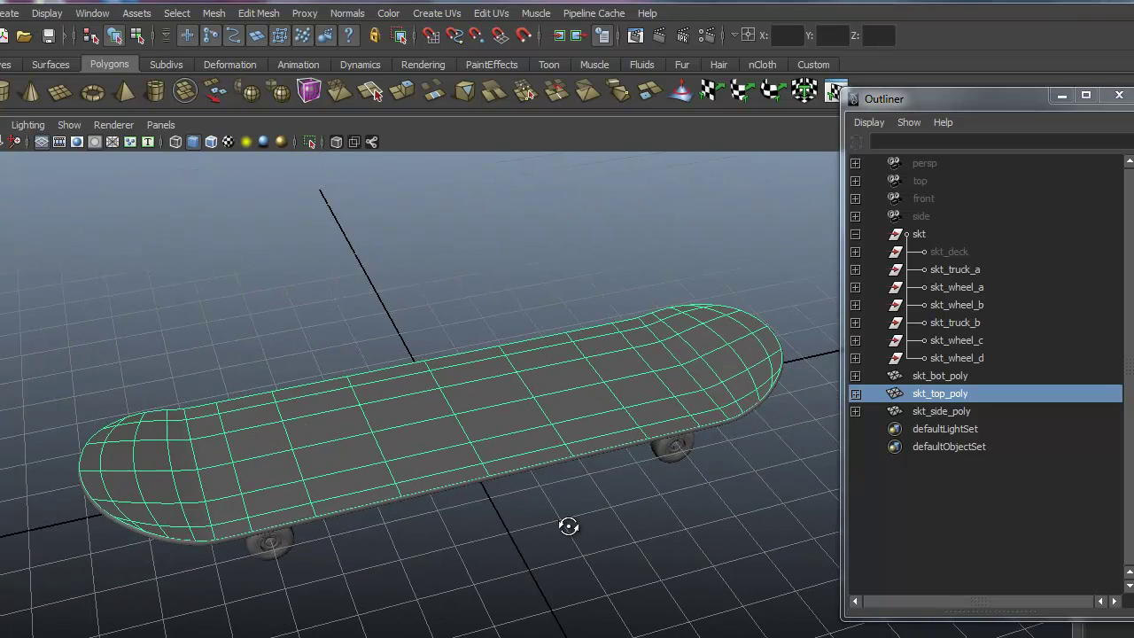
drag(919, 108, 1020, 113)
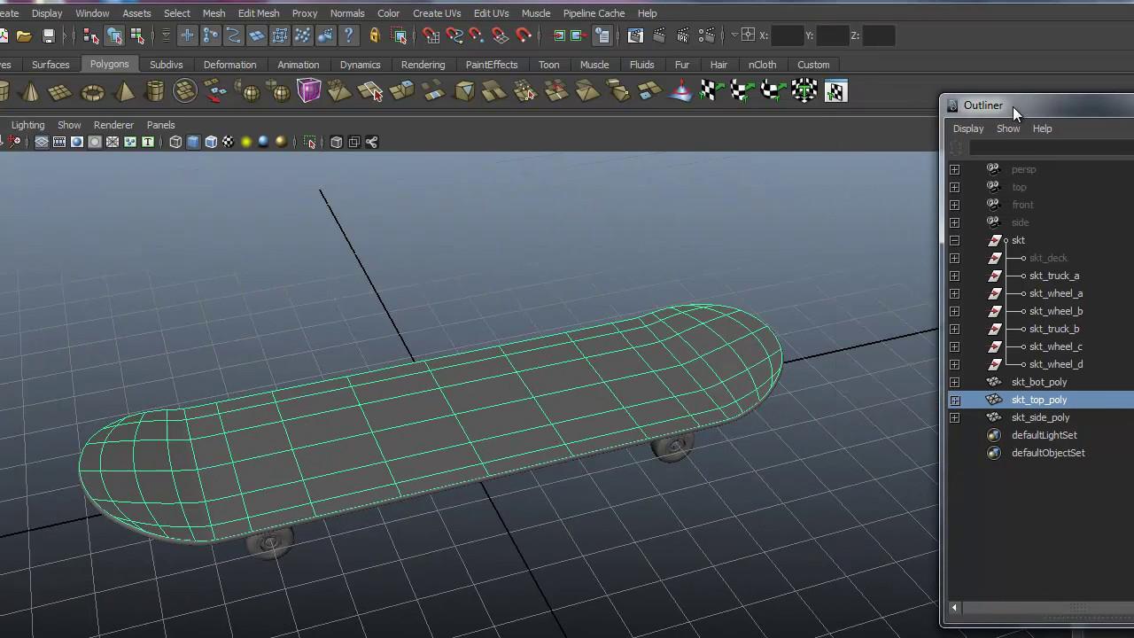
click(837, 92)
scroll(798, 423, down, 5)
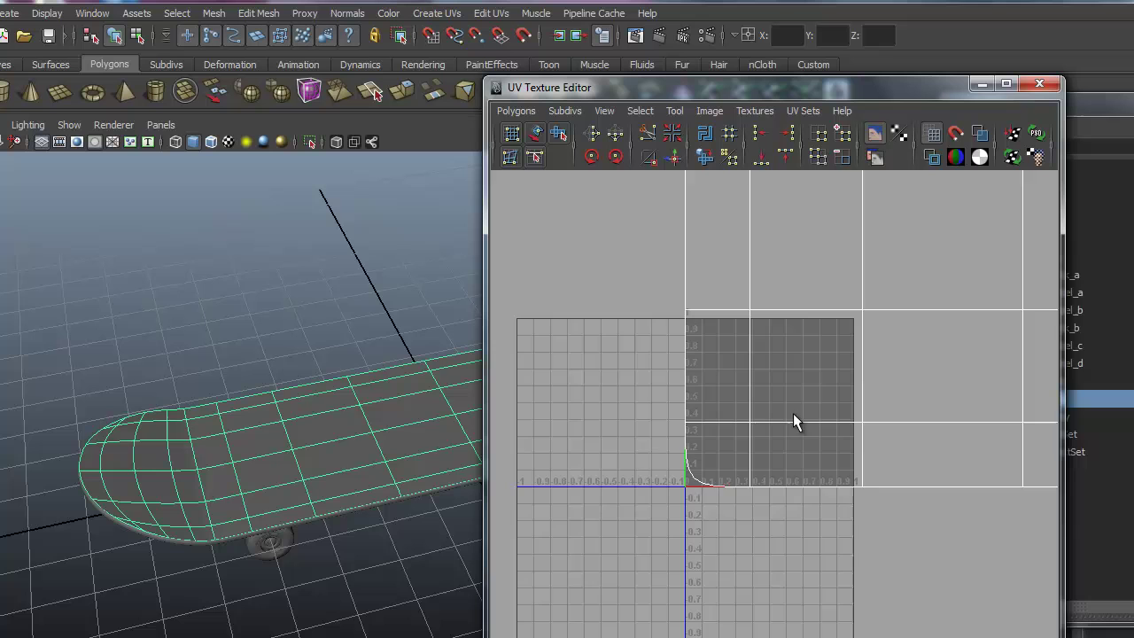
alt+right_drag(875, 379, 625, 350)
alt+middle_drag(766, 437, 747, 584)
alt+right_drag(723, 452, 514, 435)
alt+middle_drag(751, 423, 755, 451)
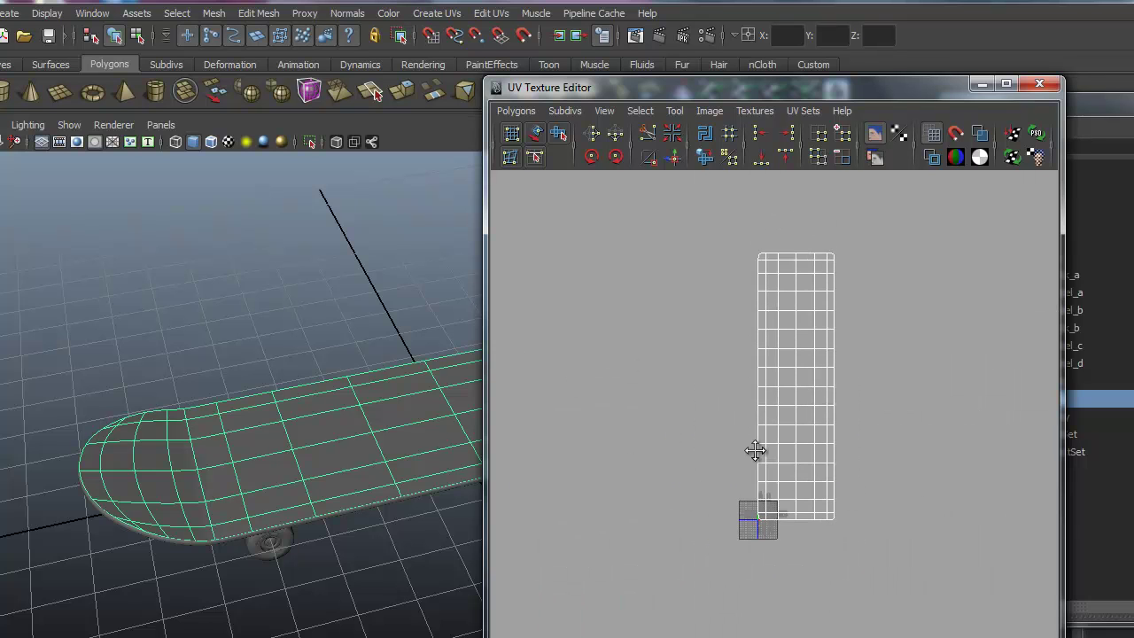
alt+right_drag(803, 457, 821, 455)
scroll(782, 355, up, 3)
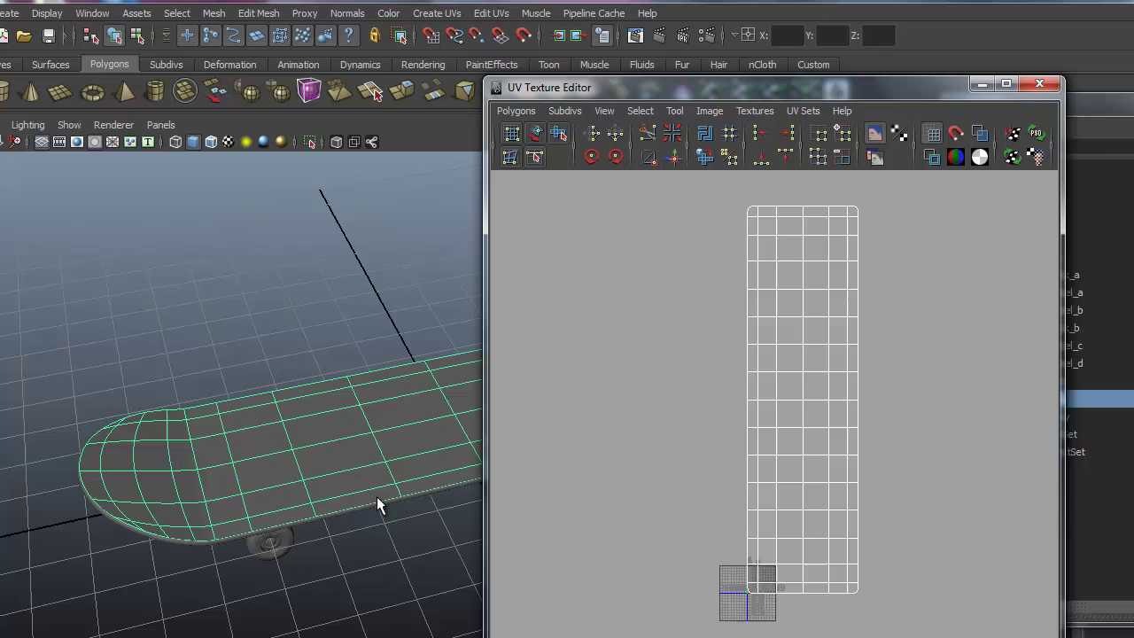
Step: Compare the rounded deck mesh seen from above with the end and grid proportions of its UV layout
alt+right_drag(706, 475, 797, 429)
alt+middle_drag(808, 426, 812, 576)
alt+drag(211, 447, 360, 534)
alt+middle_drag(360, 534, 212, 459)
alt+drag(213, 458, 370, 509)
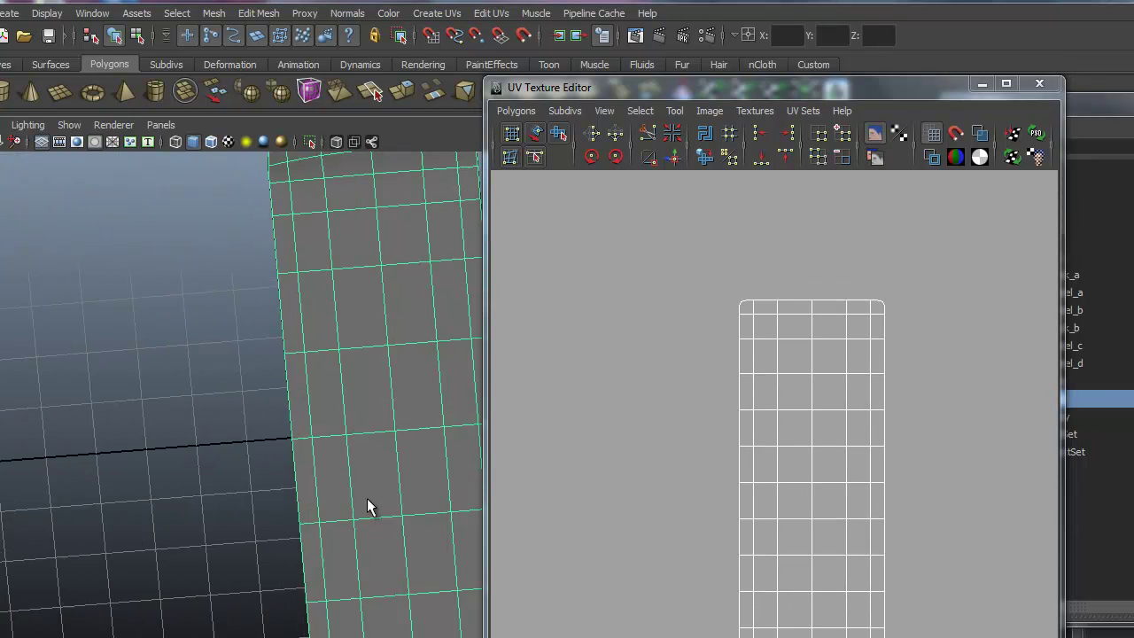
alt+right_drag(399, 470, 337, 390)
alt+drag(337, 390, 257, 343)
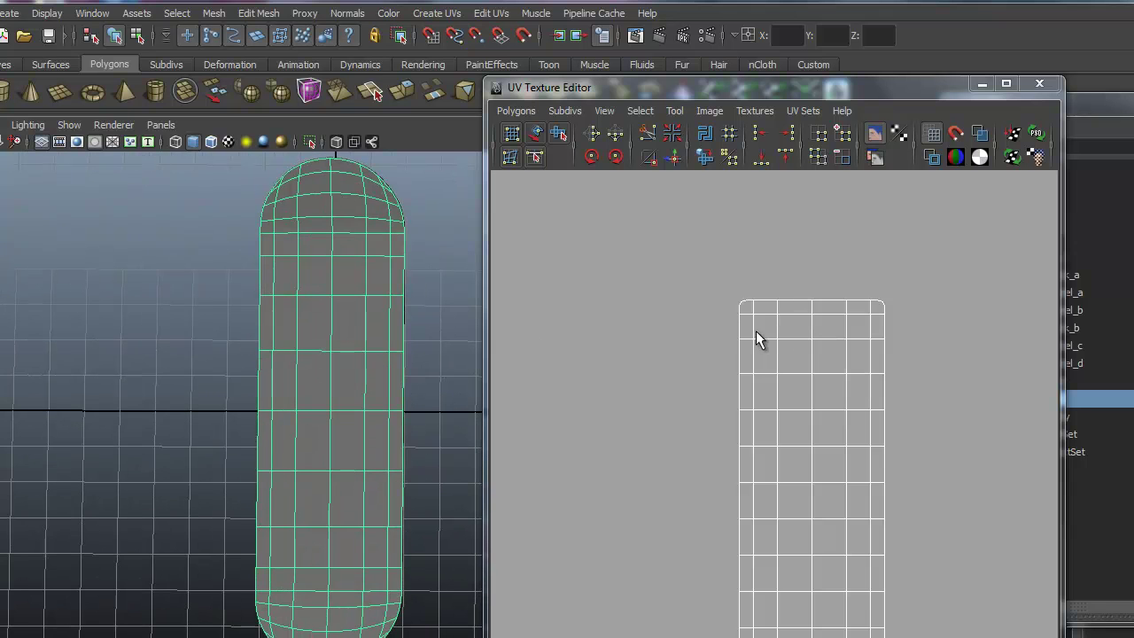
alt+right_drag(694, 435, 960, 428)
alt+middle_drag(871, 446, 812, 473)
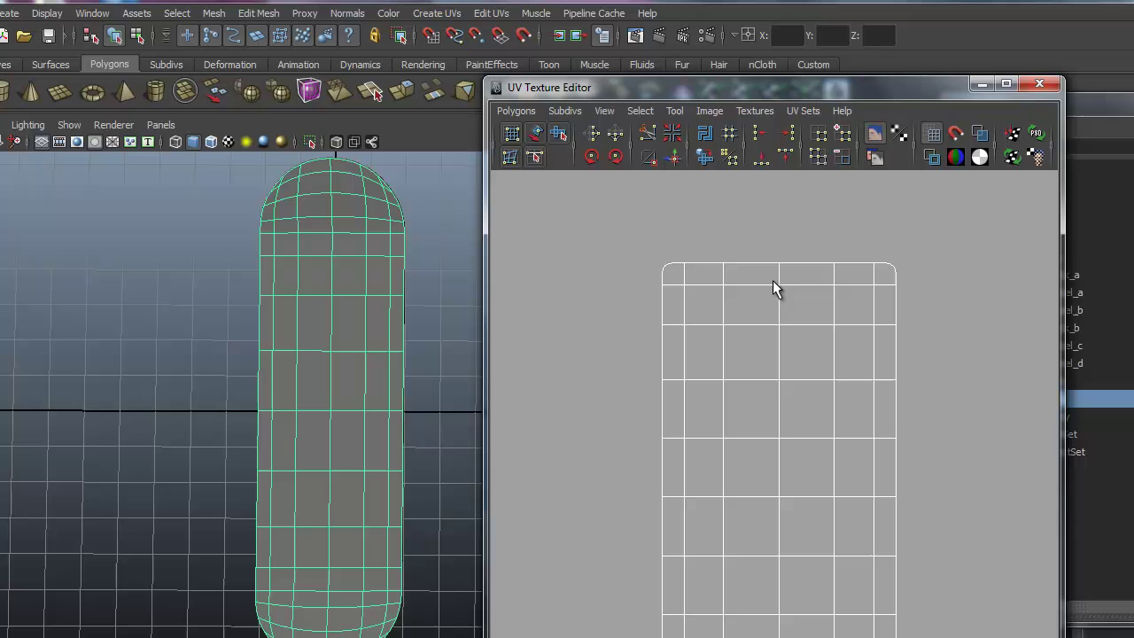
Step: Select the UVs in the upper part of skt_top_poly's layout to check their matching deck area, and return to object mode
right_drag(834, 436, 917, 437)
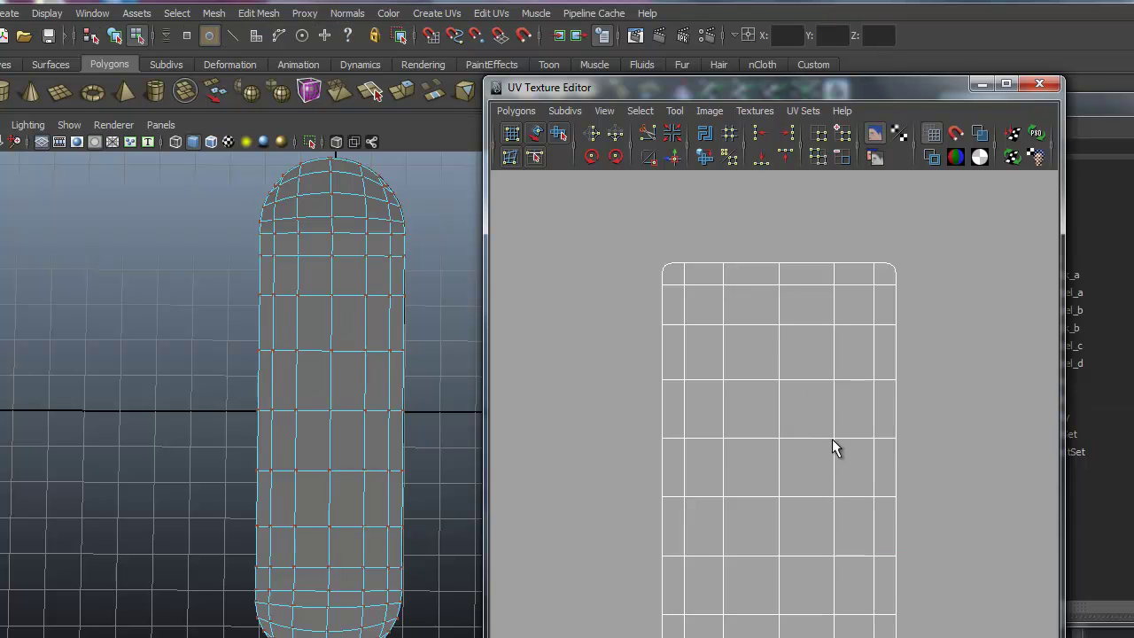
click(834, 438)
drag(639, 266, 942, 548)
alt+right_drag(990, 533, 765, 435)
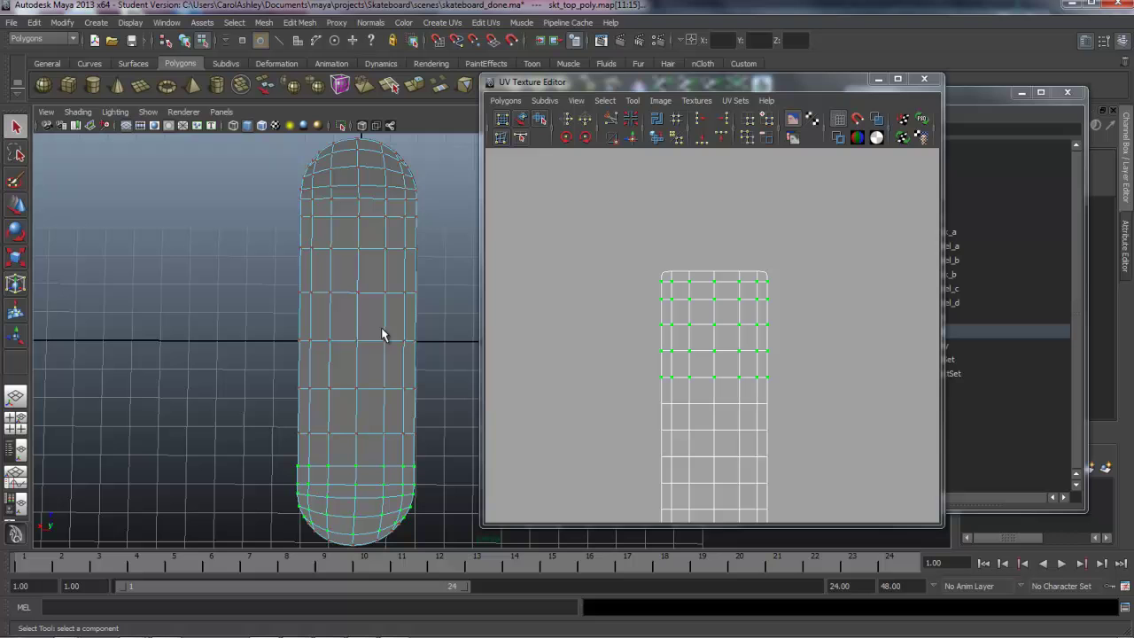
right_drag(378, 334, 431, 310)
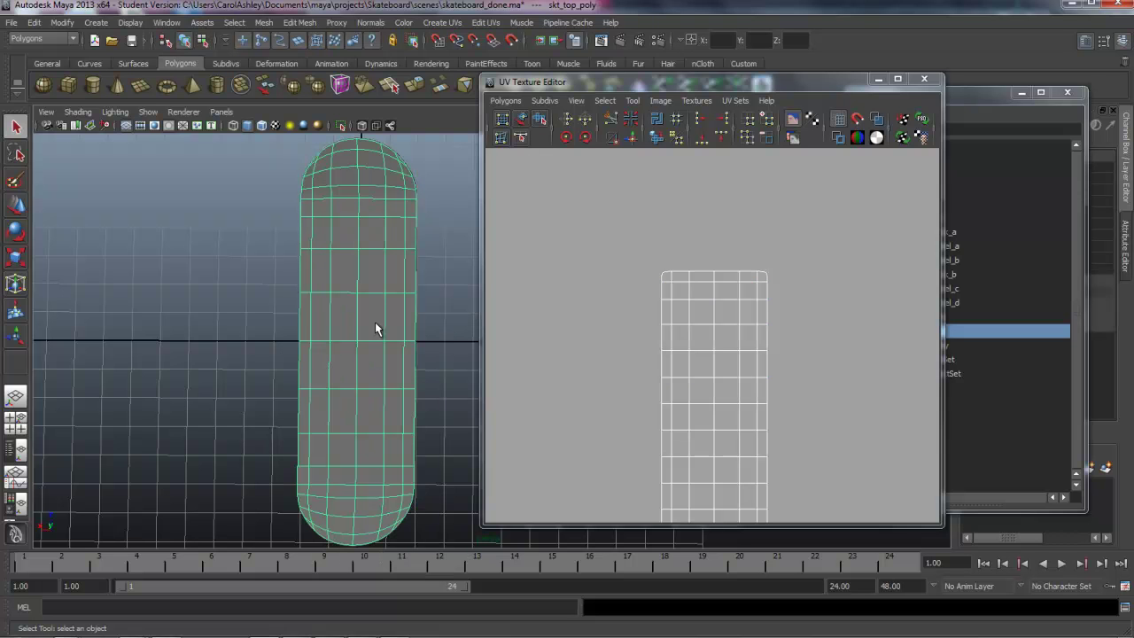
Step: Assign a new Lambert material to skt_top_poly, with the UV Texture Editor moved clear of the deck
drag(604, 82, 780, 76)
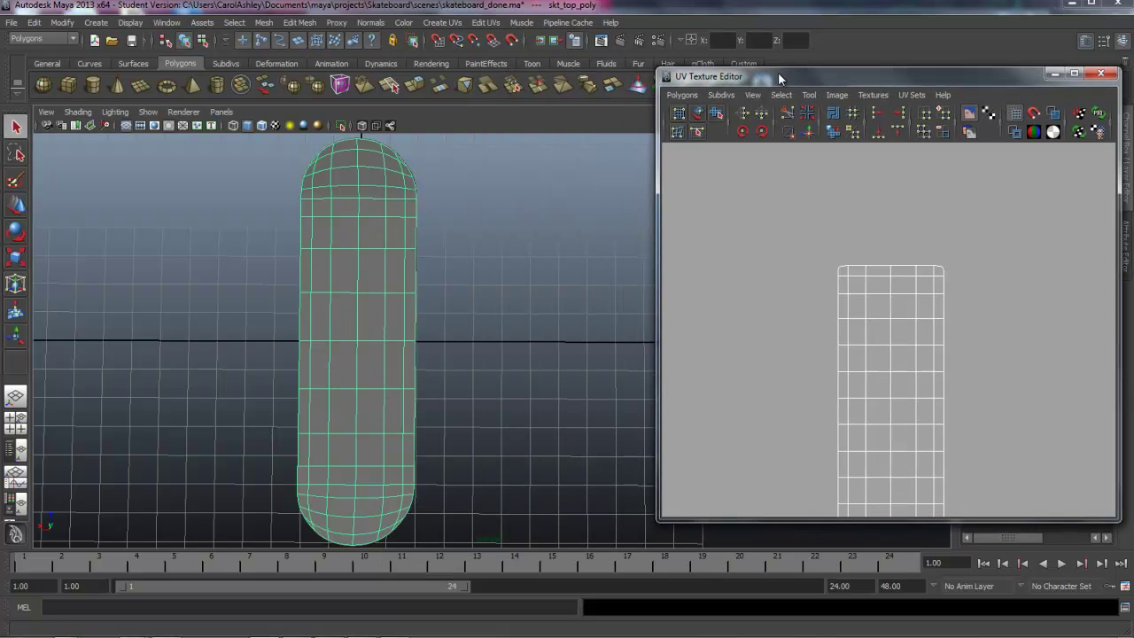
scroll(425, 343, down, 3)
alt+middle_drag(486, 413, 471, 401)
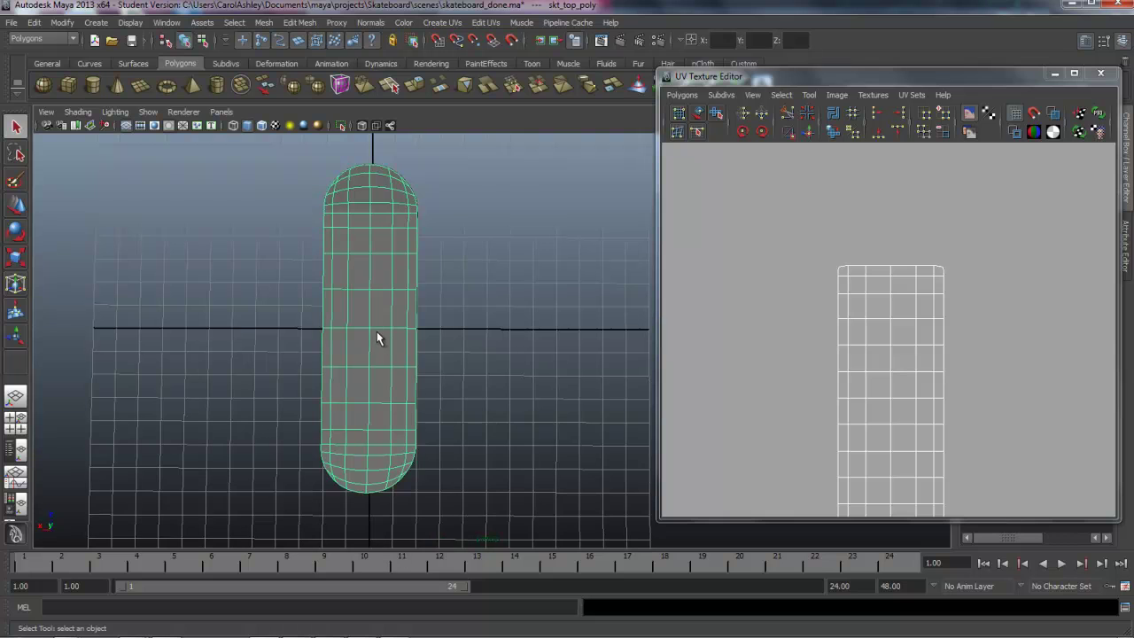
right_drag(377, 333, 365, 541)
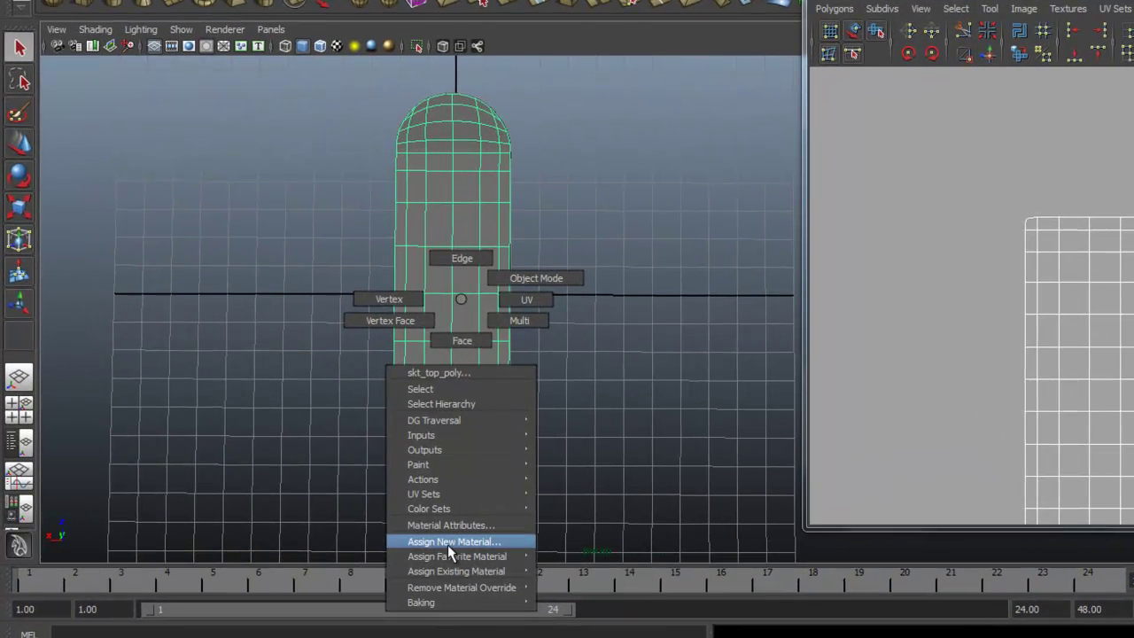
right_drag(447, 544, 447, 544)
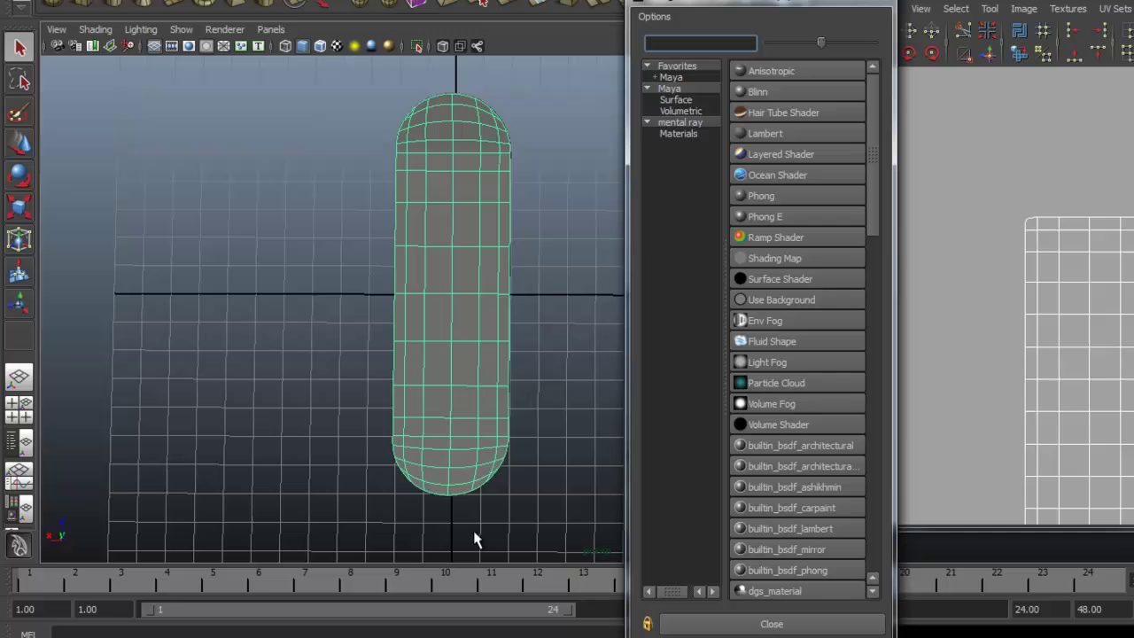
click(766, 133)
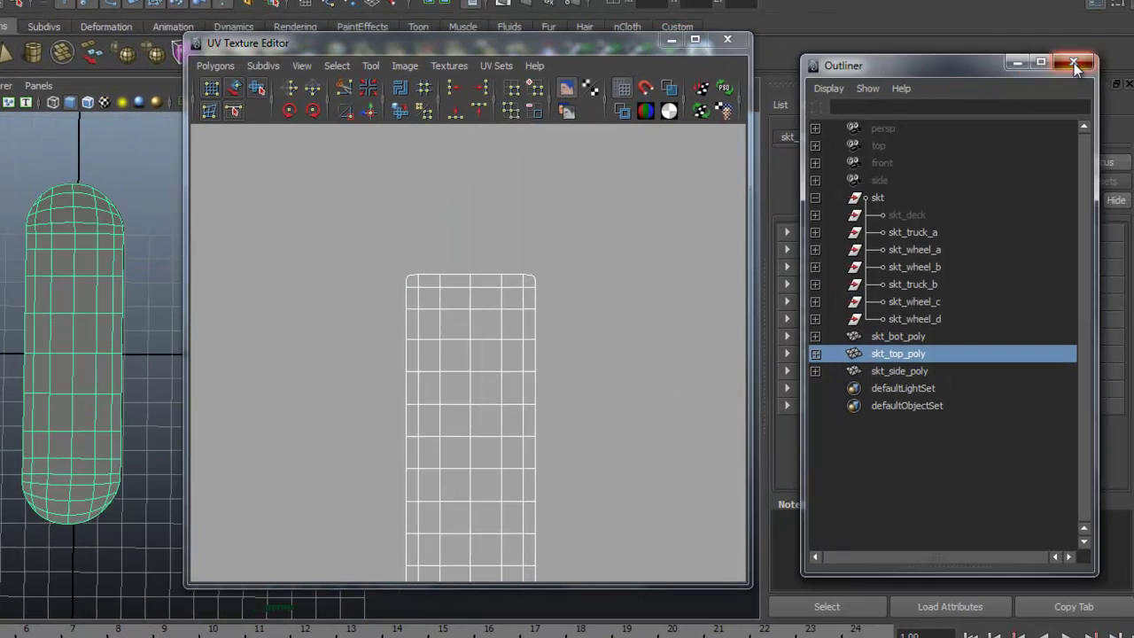
Step: Close the Outliner, map a Checker texture to the Color of lambert2, and turn on textured display for the deck
click(1074, 63)
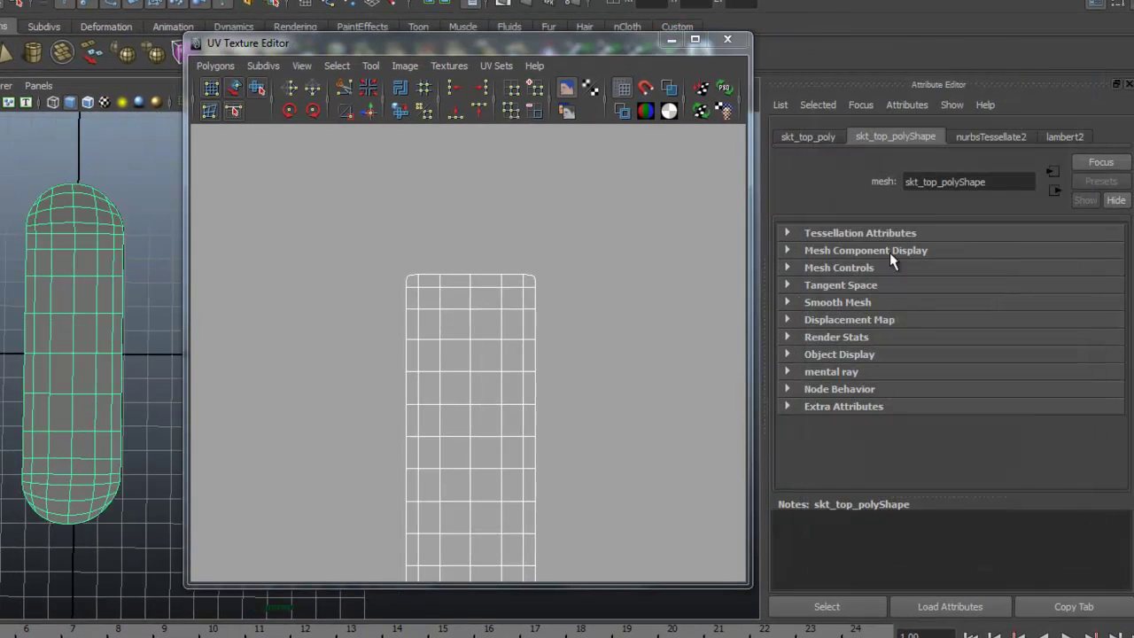
click(1064, 135)
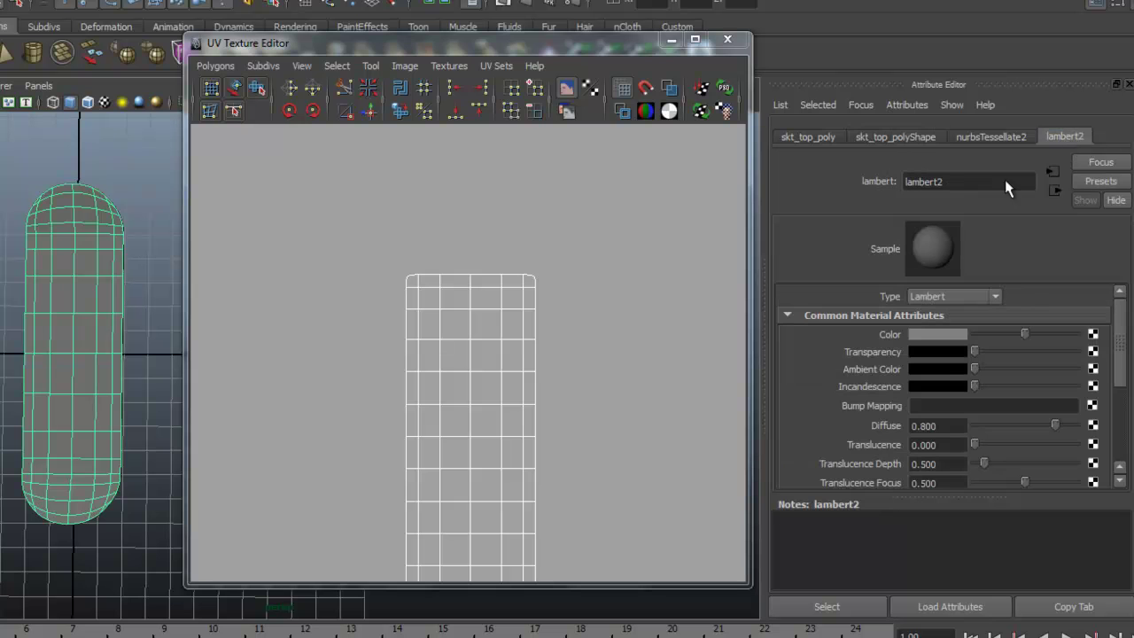
click(1093, 337)
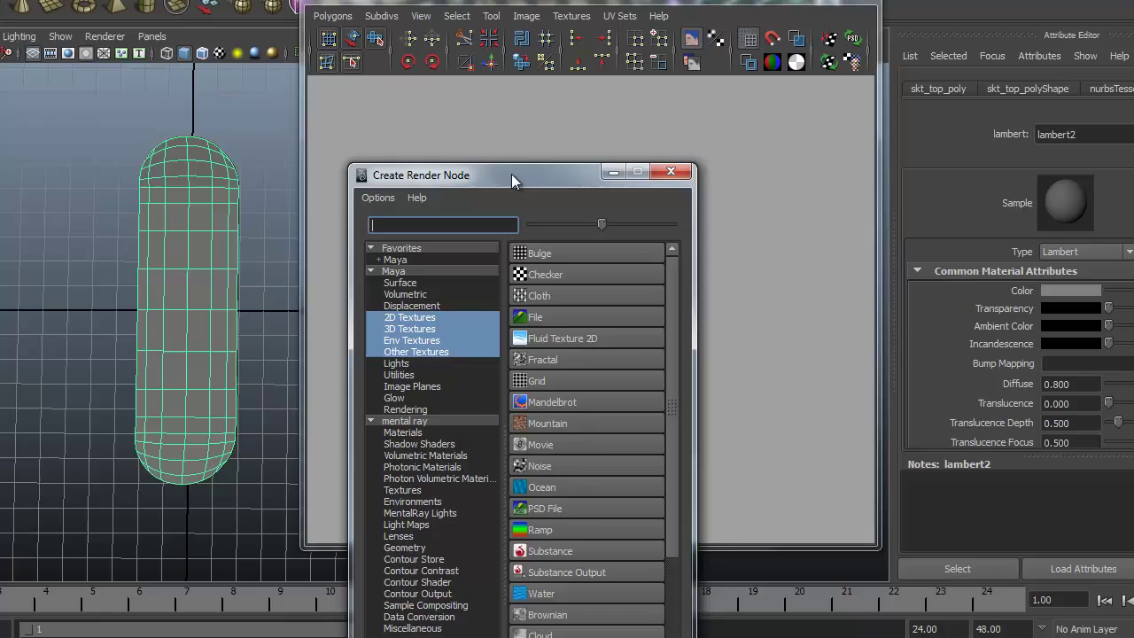
drag(511, 174, 491, 87)
click(531, 180)
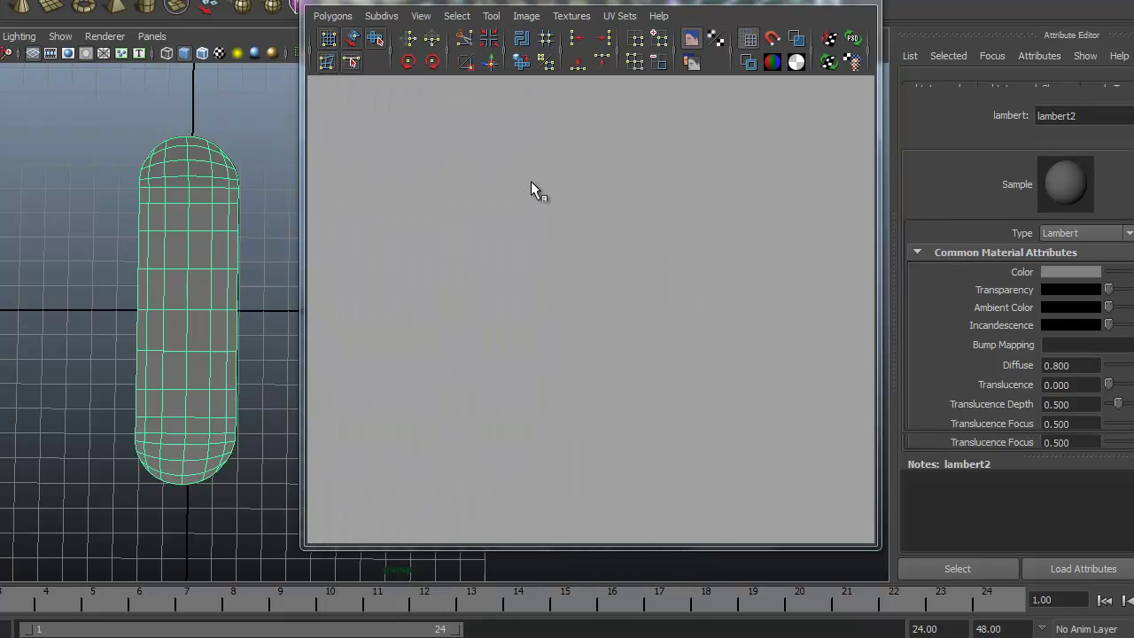
click(183, 289)
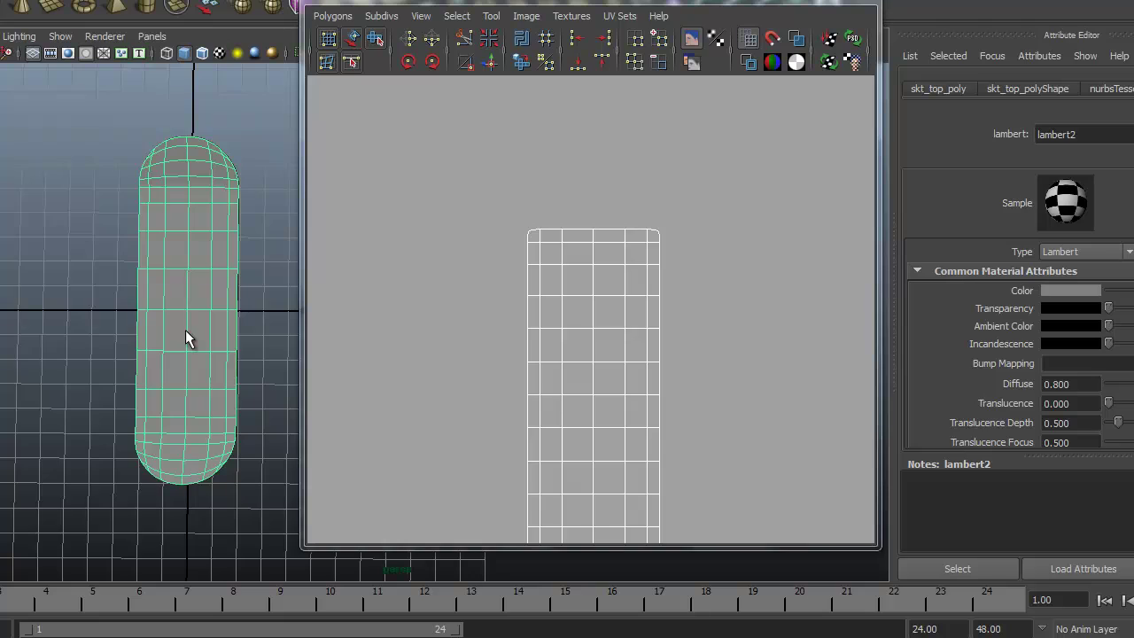
key(6)
Step: Examine the checker pattern along the deck top and around its curved end for stretched or squashed squares
alt+right_drag(64, 369, 232, 344)
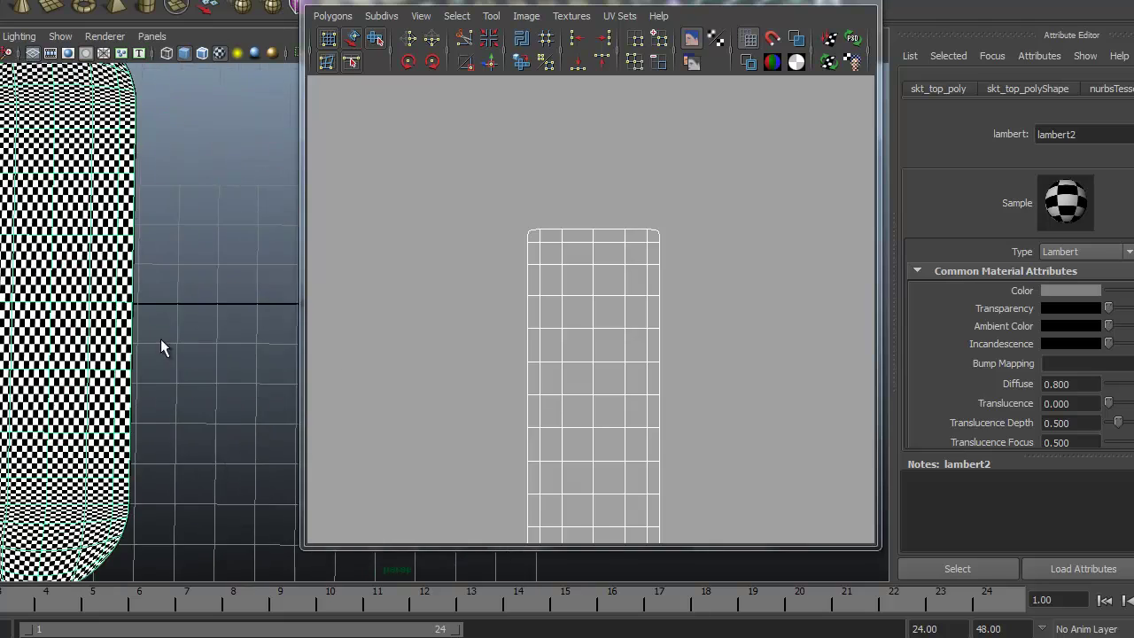
alt+middle_drag(160, 338, 282, 376)
alt+right_drag(169, 345, 252, 344)
alt+middle_drag(107, 230, 177, 381)
alt+right_drag(62, 333, 124, 324)
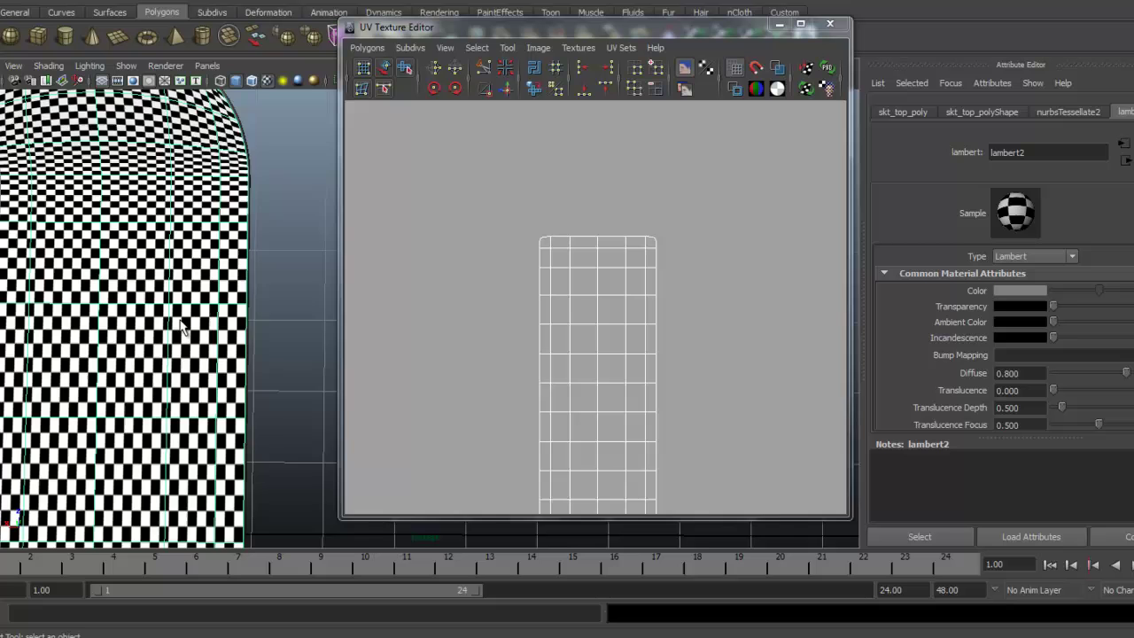
alt+middle_drag(182, 328, 295, 399)
alt+right_drag(135, 370, 215, 356)
alt+middle_drag(220, 297, 324, 364)
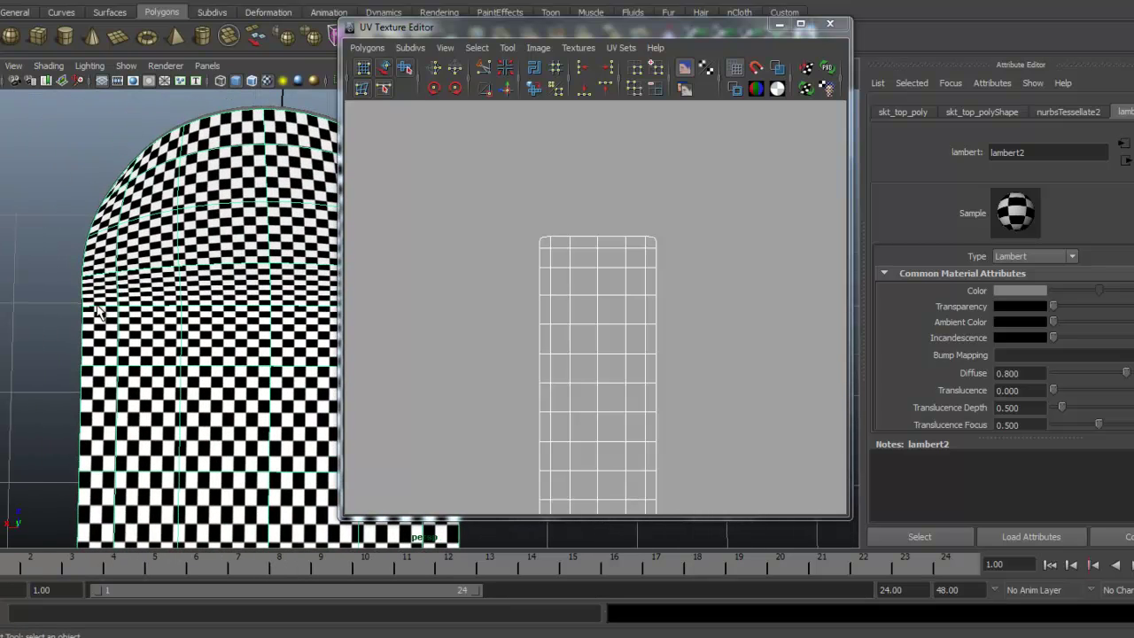
alt+middle_drag(98, 308, 84, 291)
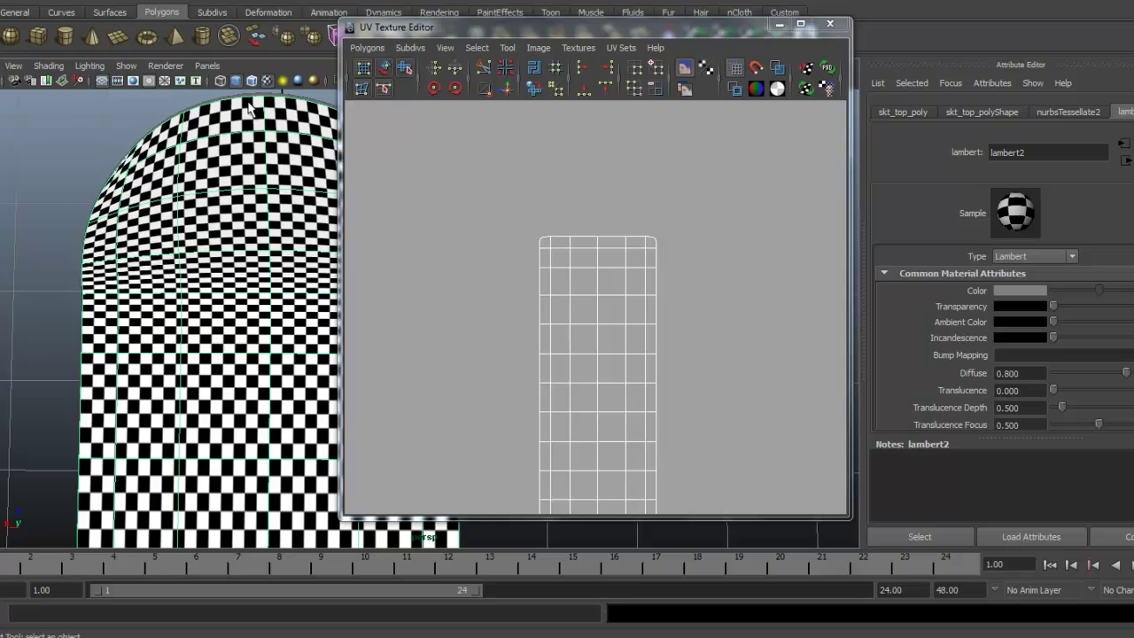
alt+right_drag(259, 231, 156, 256)
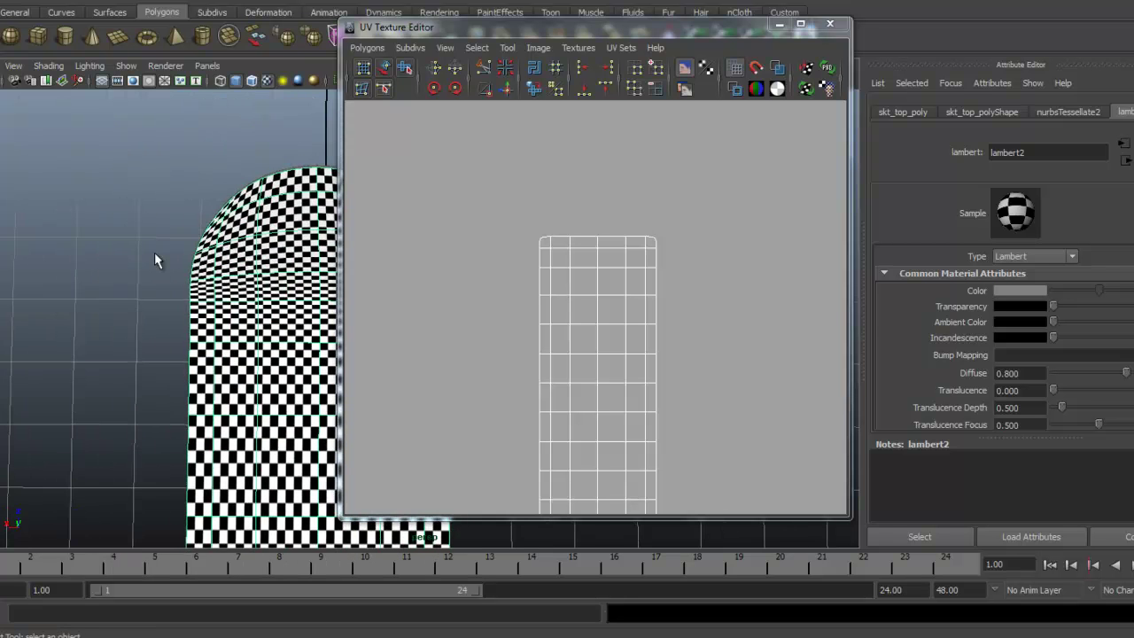
Step: Compare the checker pattern over the whole deck with its full UV layout, with the UV Texture Editor moved clear of the deck
alt+middle_drag(255, 368, 202, 205)
alt+right_drag(226, 382, 120, 397)
alt+drag(282, 463, 310, 419)
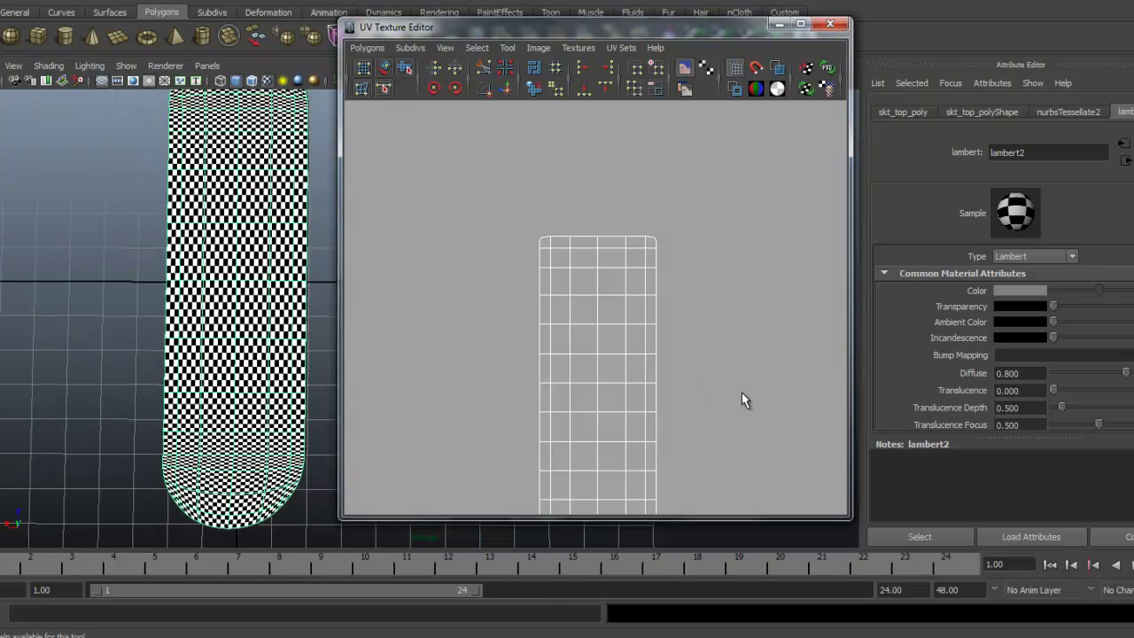
alt+right_drag(742, 392, 633, 373)
alt+middle_drag(645, 359, 656, 238)
alt+right_drag(738, 338, 673, 339)
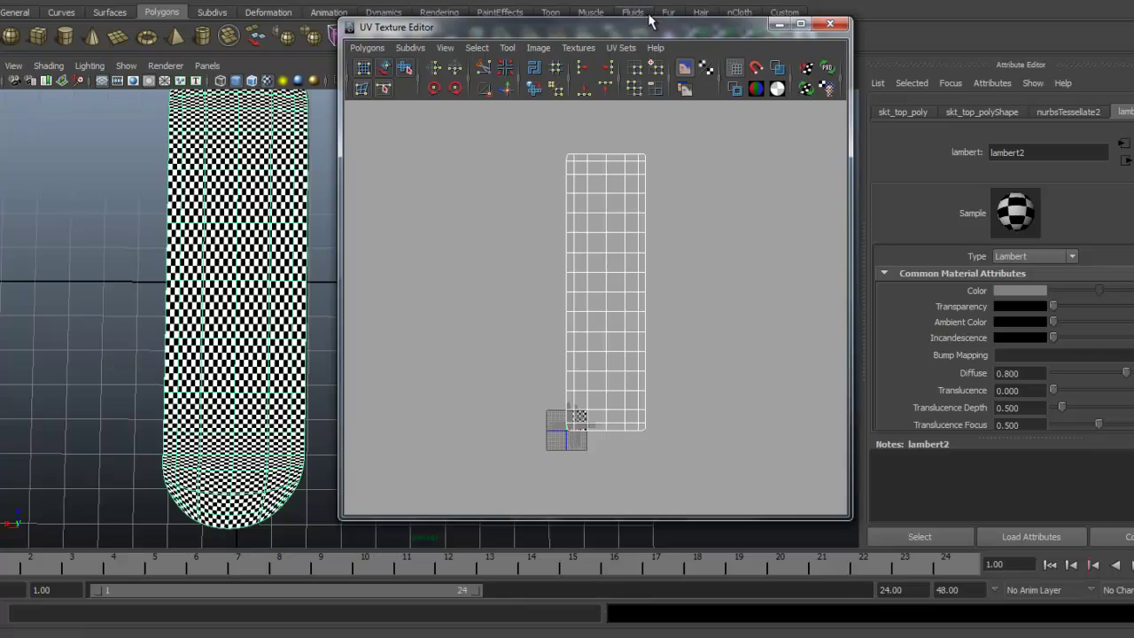
drag(749, 27, 1017, 29)
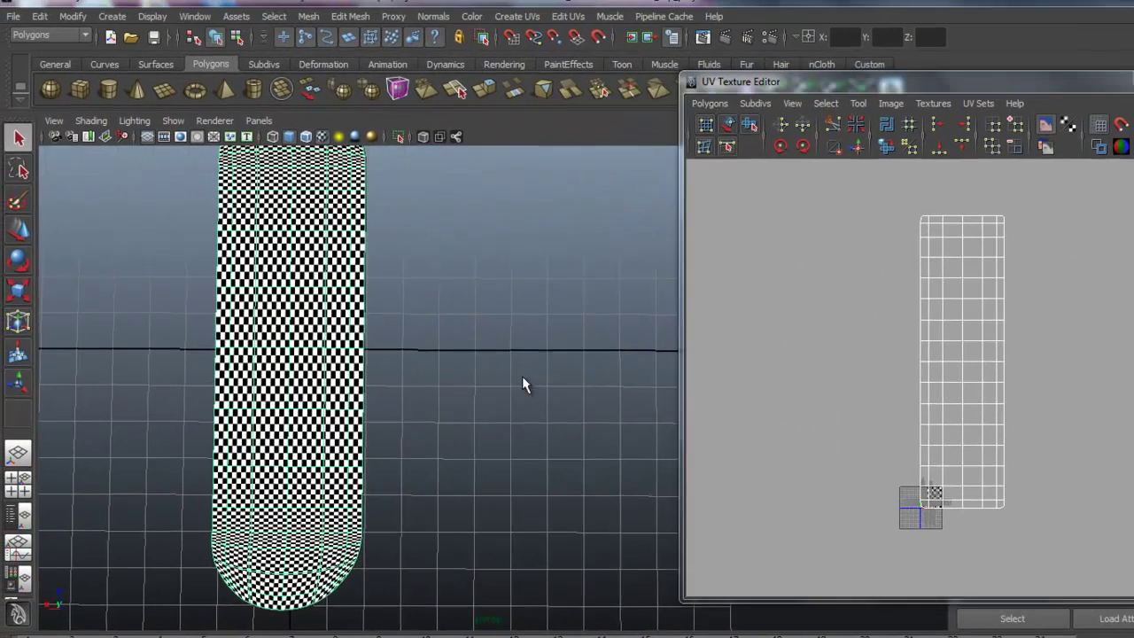
alt+right_drag(456, 307, 190, 304)
alt+middle_drag(483, 337, 482, 346)
alt+middle_drag(548, 417, 553, 427)
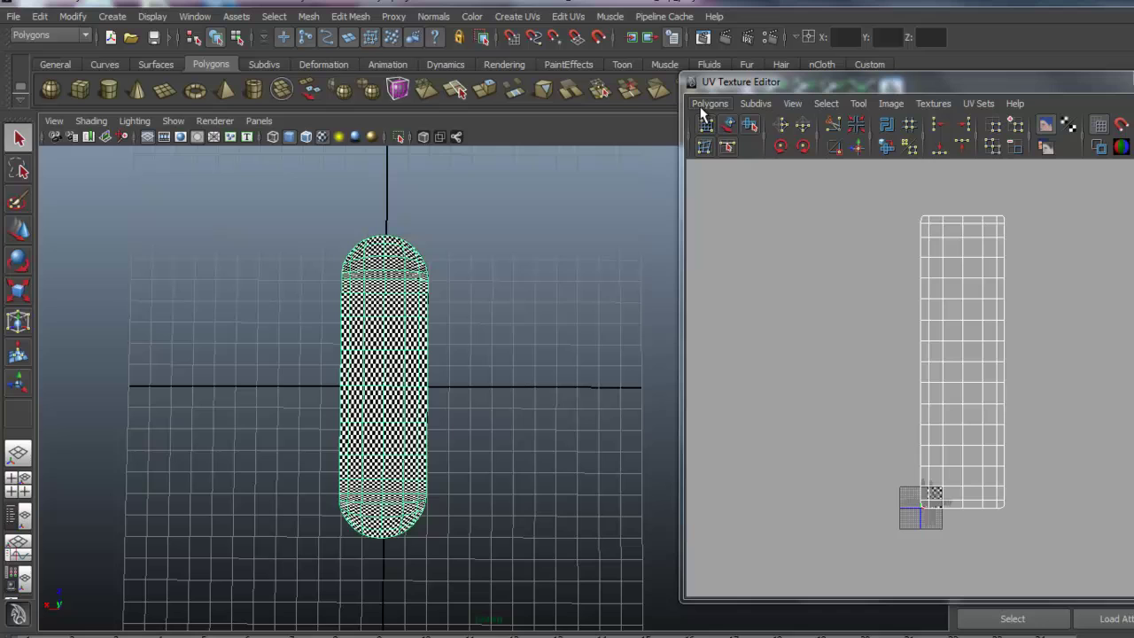
Step: Reset the planar mapping options and project UVs onto skt_top_poly from the Y axis, fitted to the bounding box
click(516, 17)
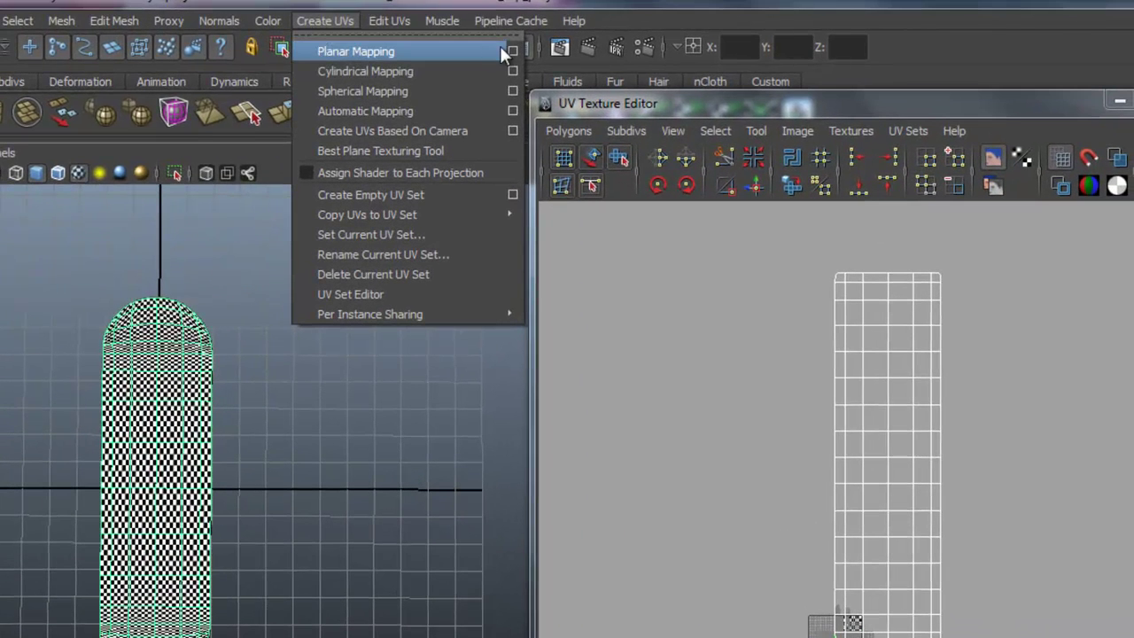
click(514, 53)
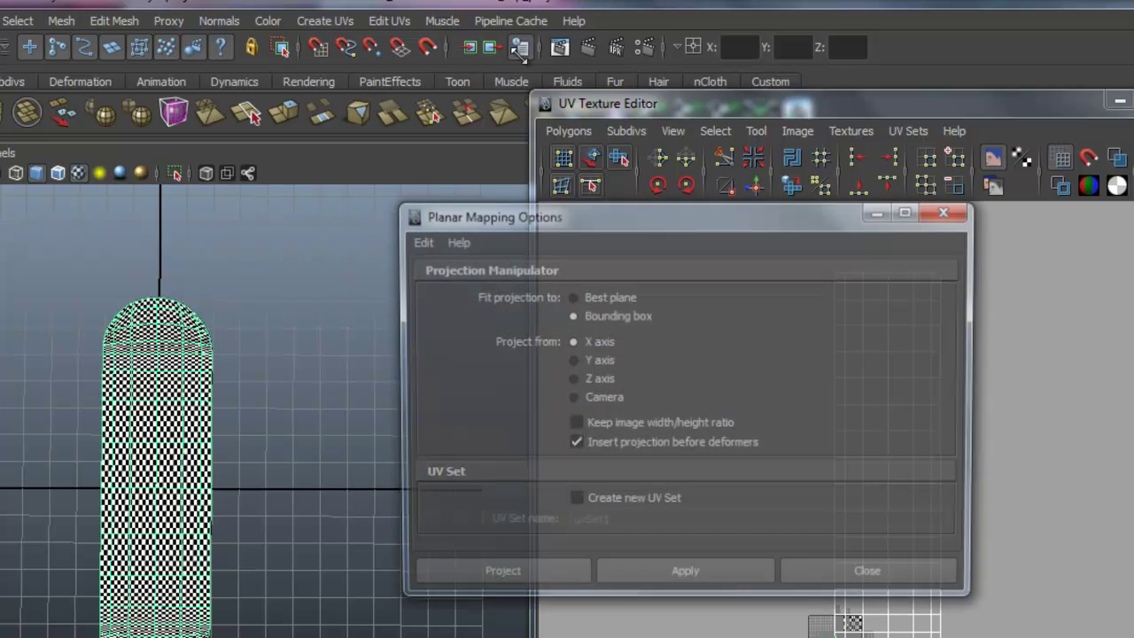
drag(570, 220, 497, 255)
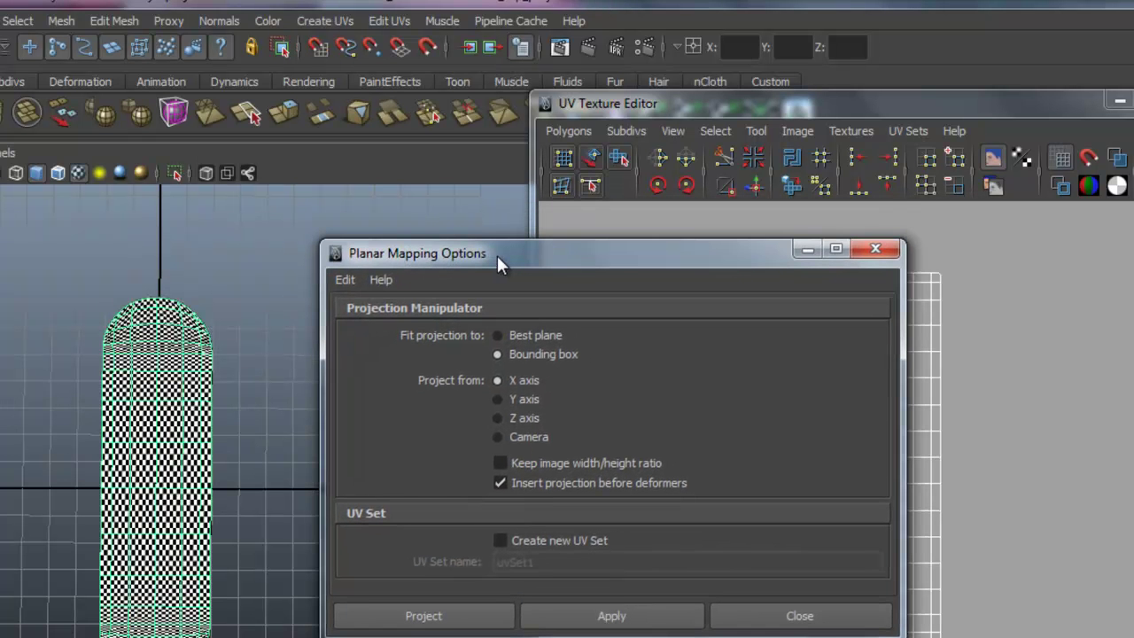
click(346, 279)
click(392, 320)
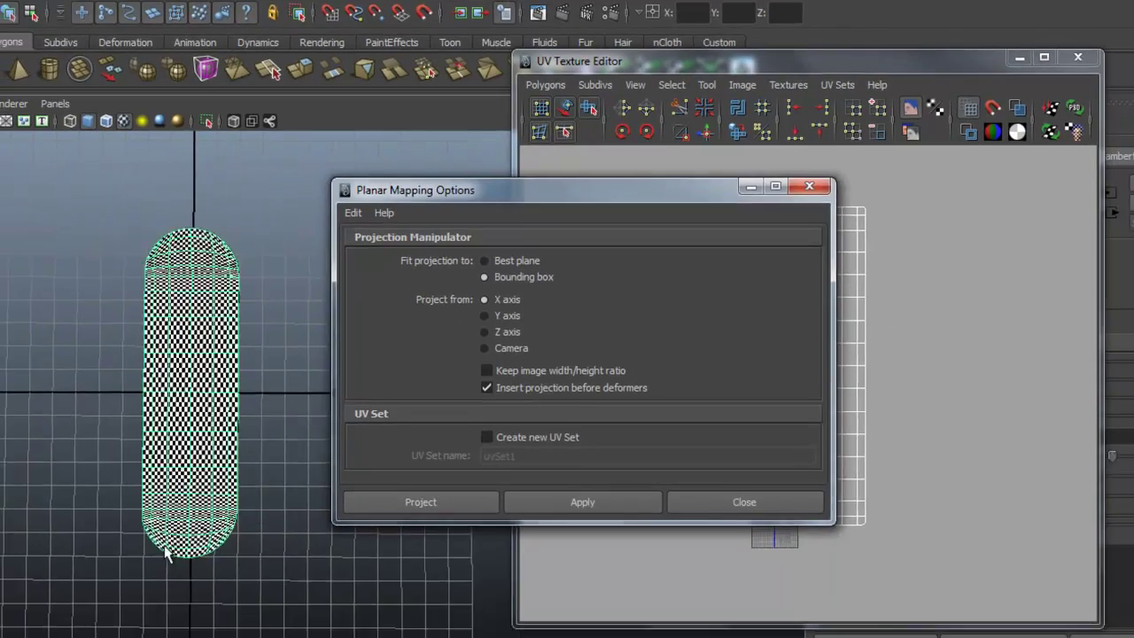
mouse_move(165, 546)
alt+mouse_down()
mouse_move(26, 470)
mouse_move(27, 441)
mouse_move(157, 537)
mouse_move(144, 549)
alt+mouse_up()
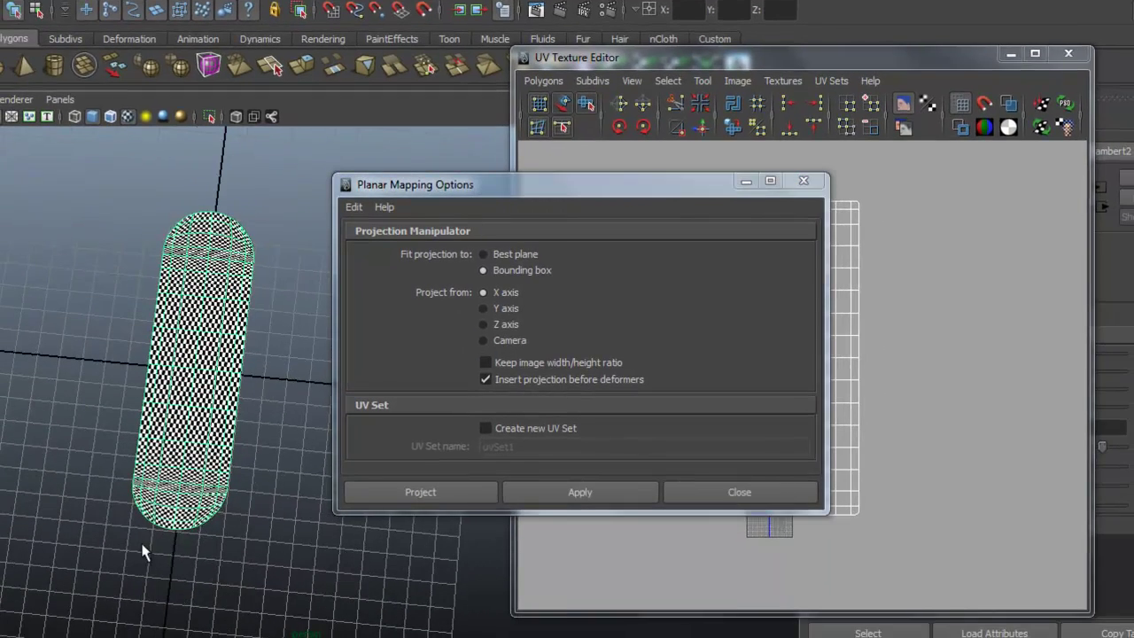
click(483, 309)
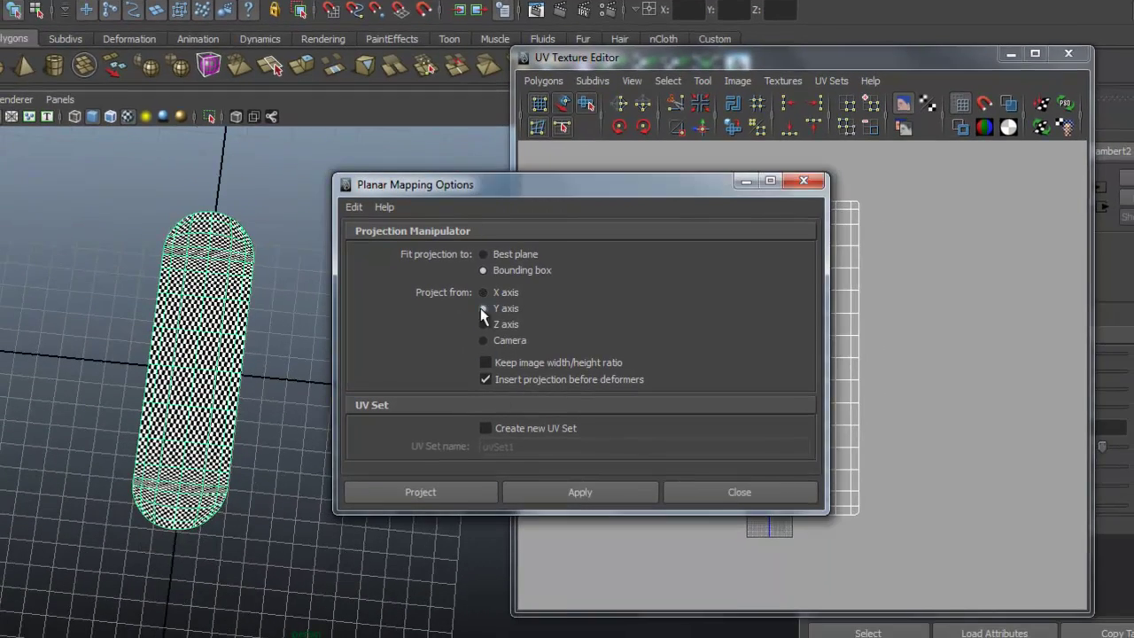
click(422, 493)
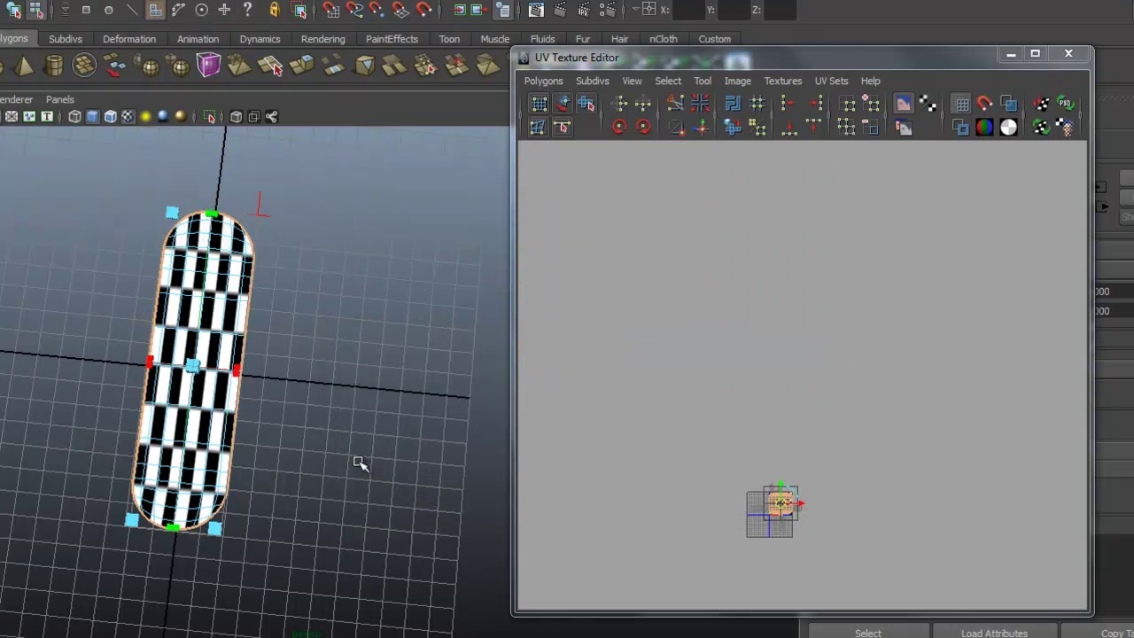
Step: Narrow the top deck's planar projection horizontally to a width scale of about 0.24 so the checker squares look even
alt+drag(359, 463, 435, 432)
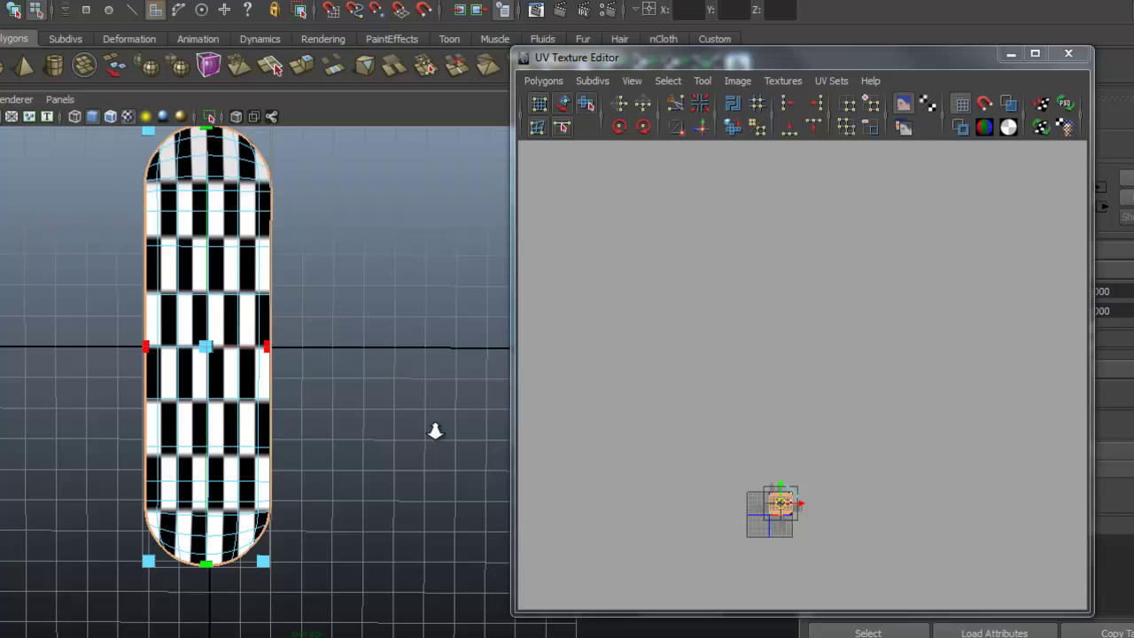
alt+right_drag(436, 432, 374, 417)
alt+middle_drag(374, 417, 383, 440)
alt+right_drag(754, 433, 892, 446)
alt+middle_drag(892, 446, 898, 219)
alt+right_drag(879, 400, 997, 413)
alt+middle_drag(847, 428, 913, 431)
alt+right_drag(835, 439, 948, 460)
alt+middle_drag(908, 492, 907, 535)
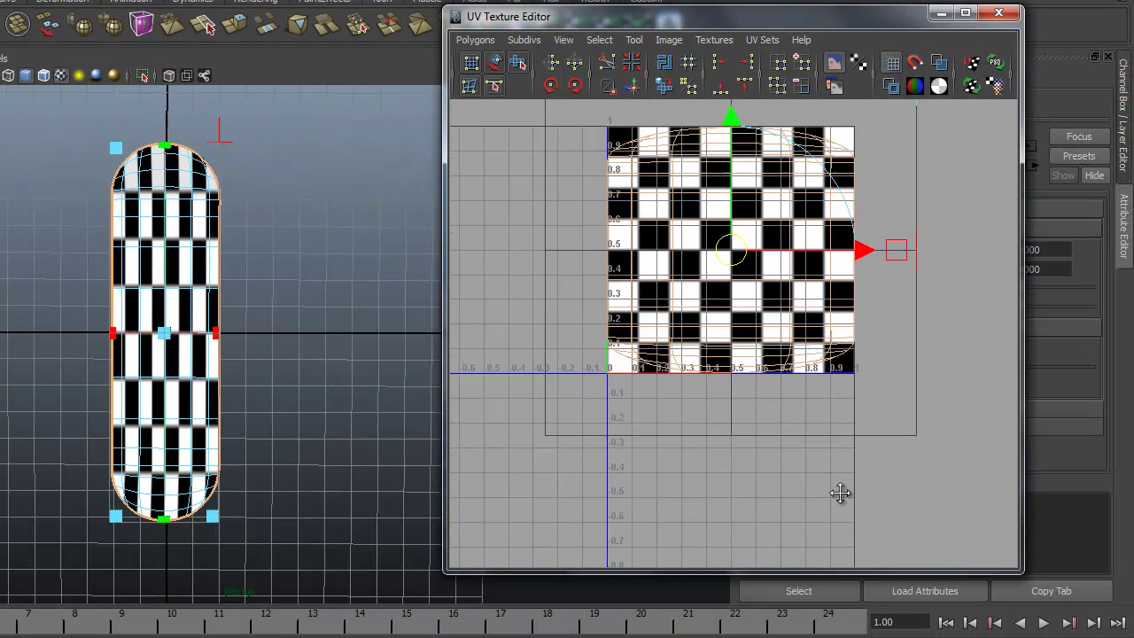
alt+middle_drag(840, 493, 842, 520)
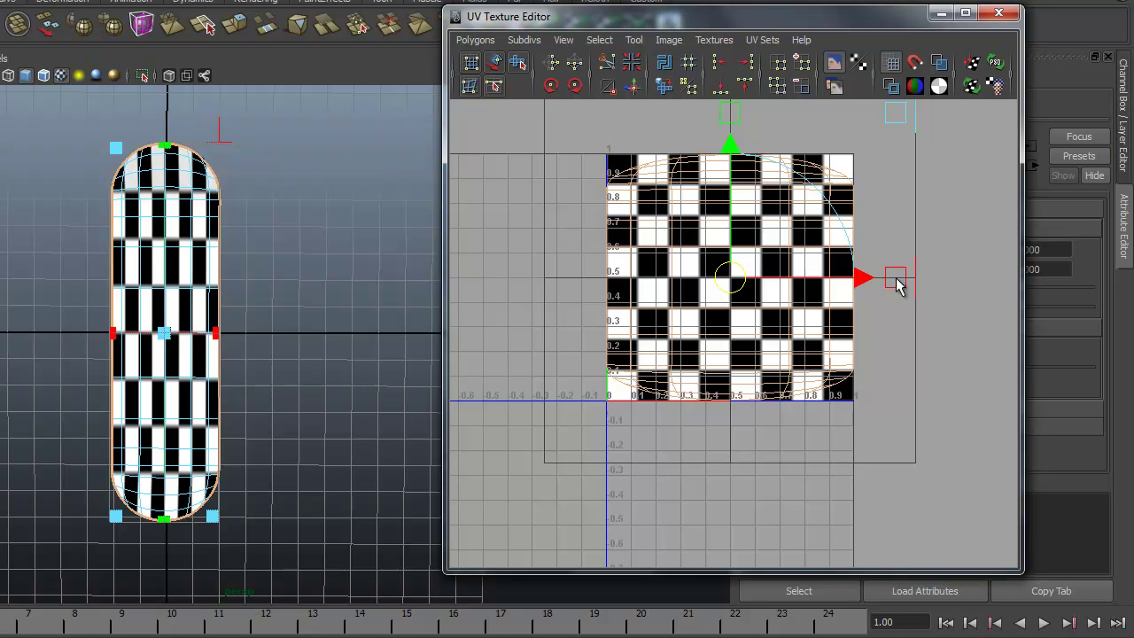
drag(896, 283, 756, 292)
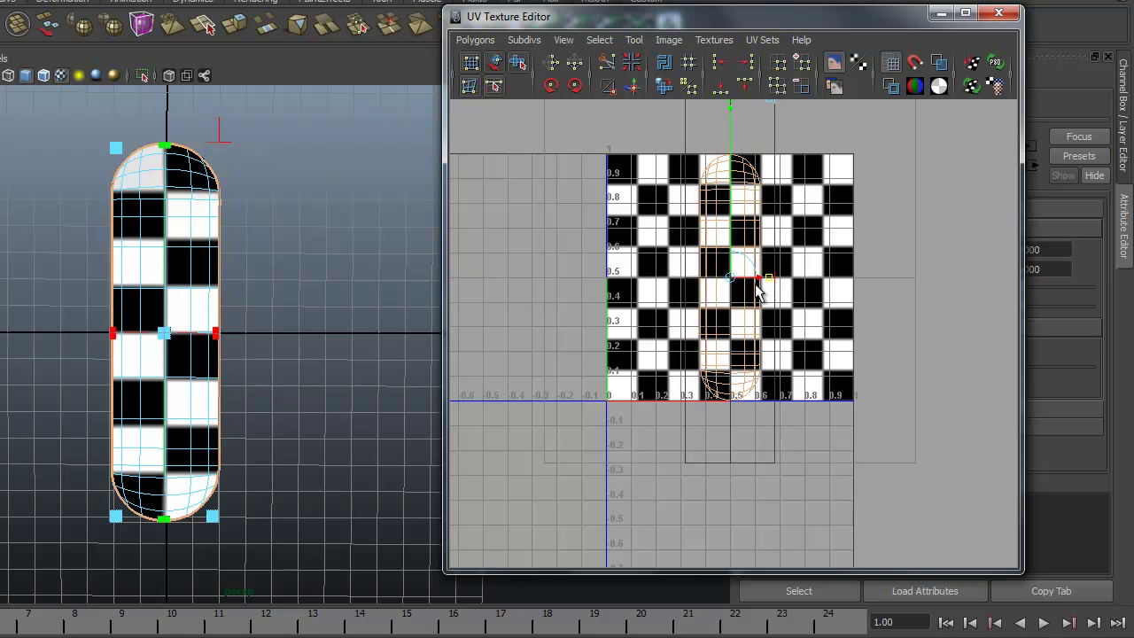
Step: Toggle the checker image behind the UVs and leave it shown dimmed
alt+right_drag(574, 430, 815, 372)
alt+middle_drag(815, 372, 826, 407)
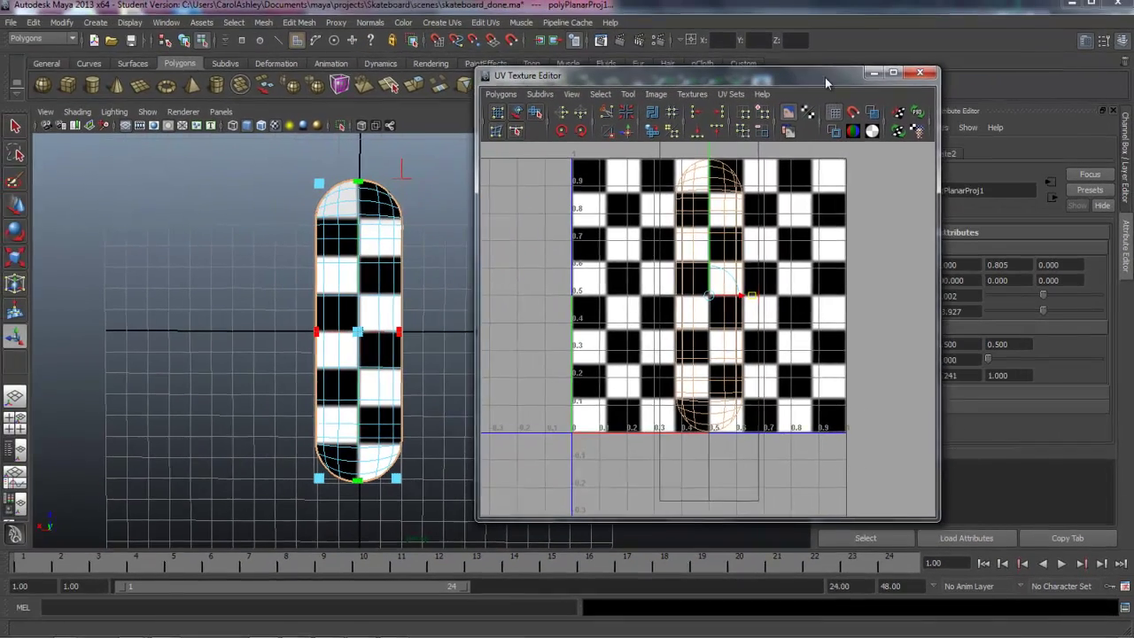
click(839, 64)
click(784, 114)
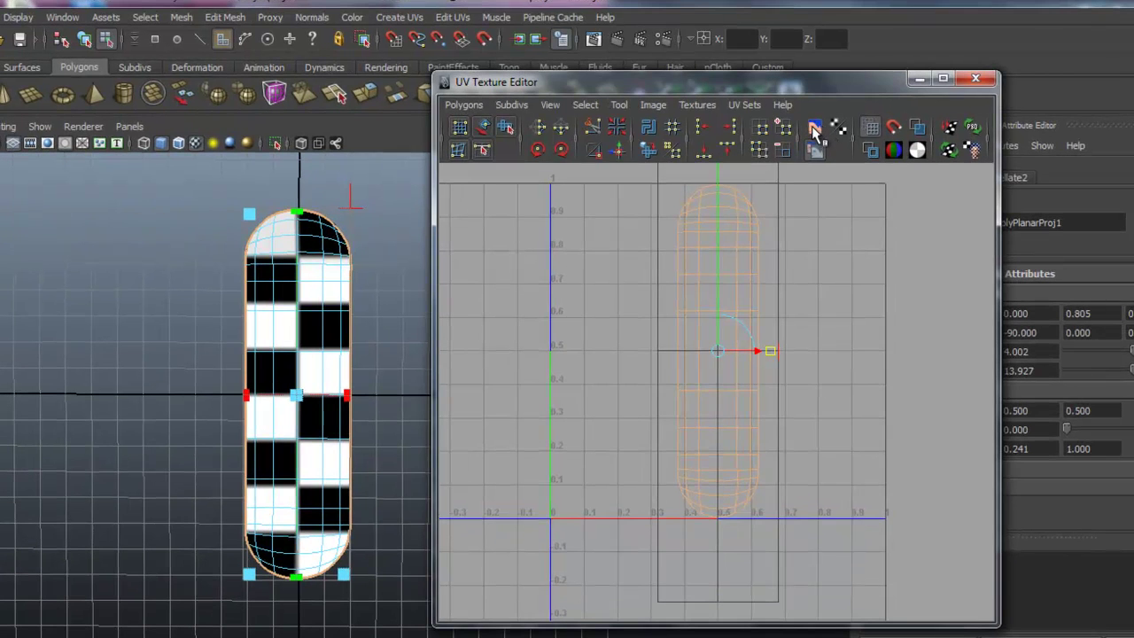
click(814, 129)
click(814, 151)
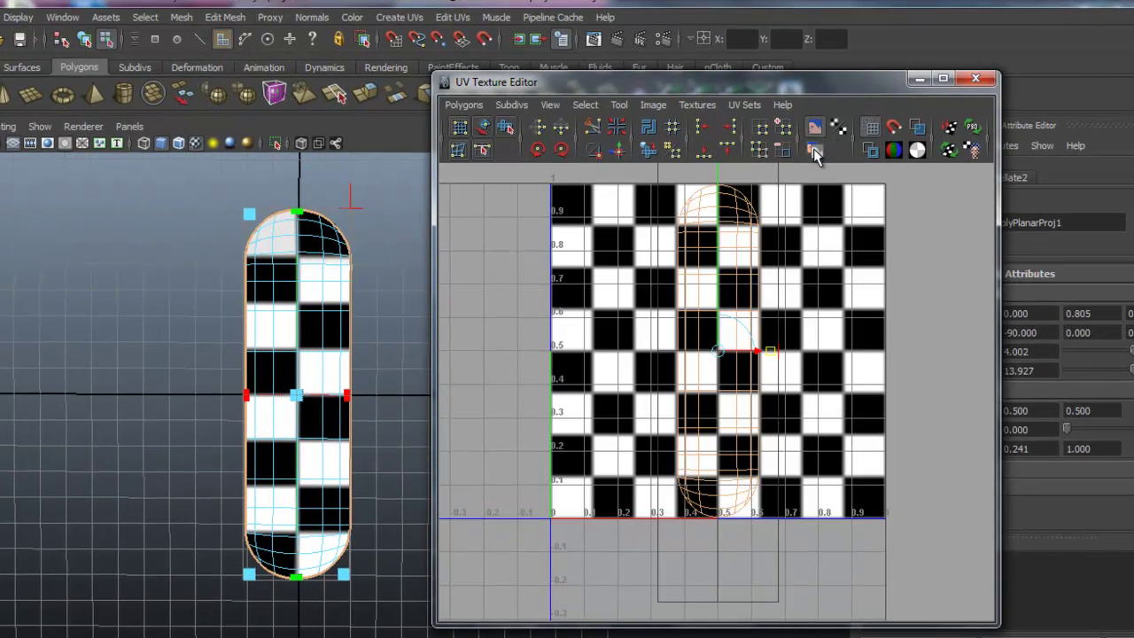
click(815, 152)
click(814, 152)
click(814, 152)
Step: Turn off the checker image display behind the top deck's UVs
click(815, 130)
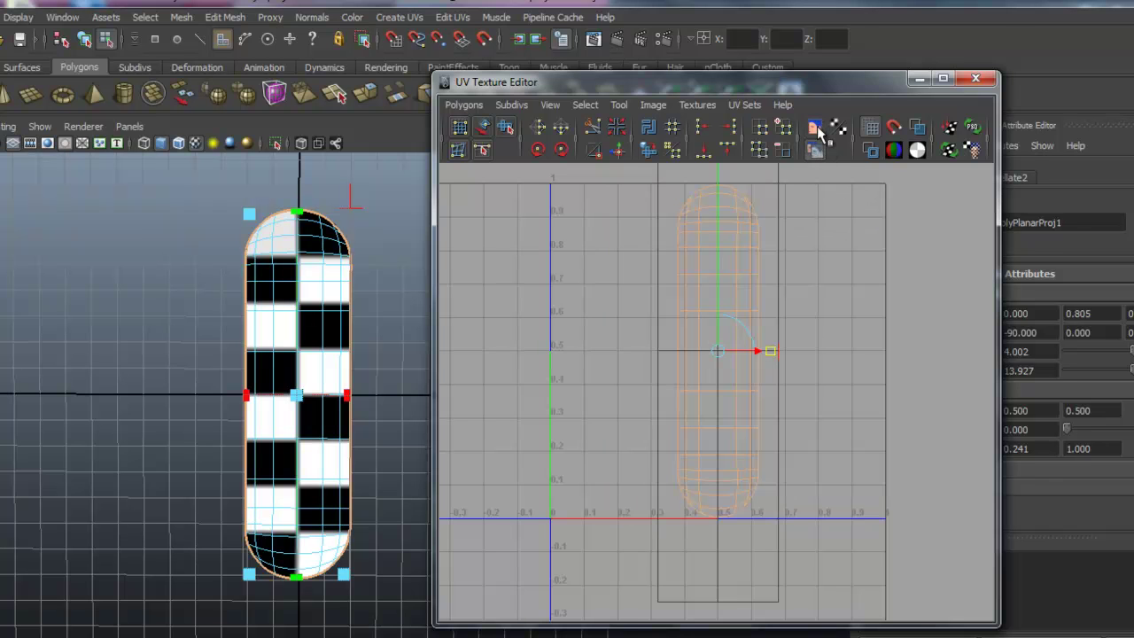
click(814, 129)
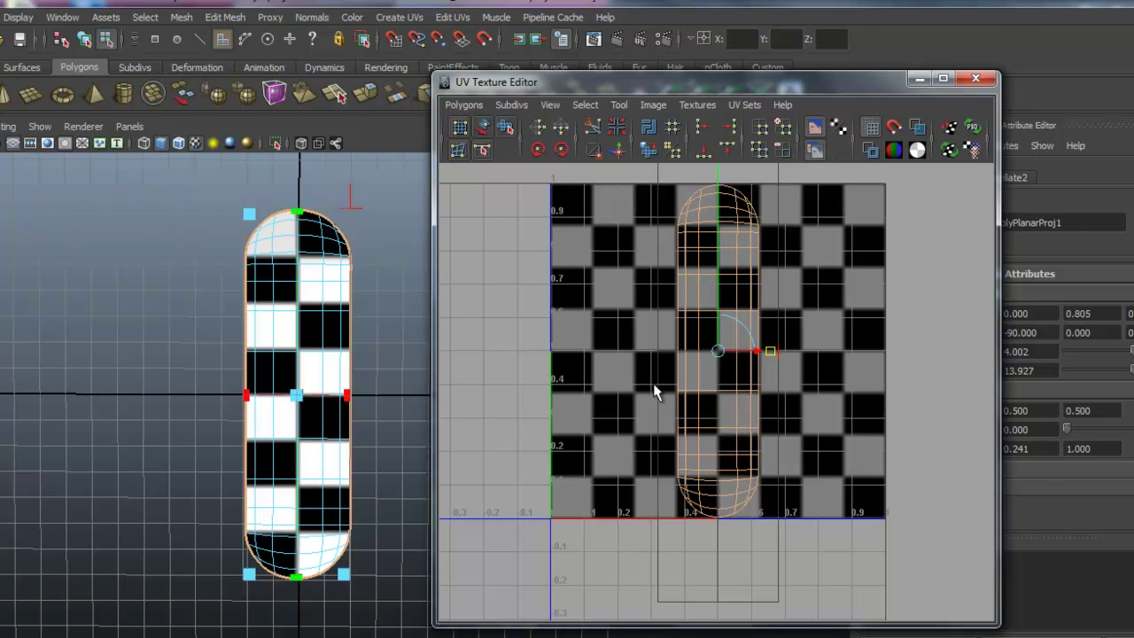
alt+right_drag(584, 425, 682, 427)
alt+middle_drag(682, 427, 694, 466)
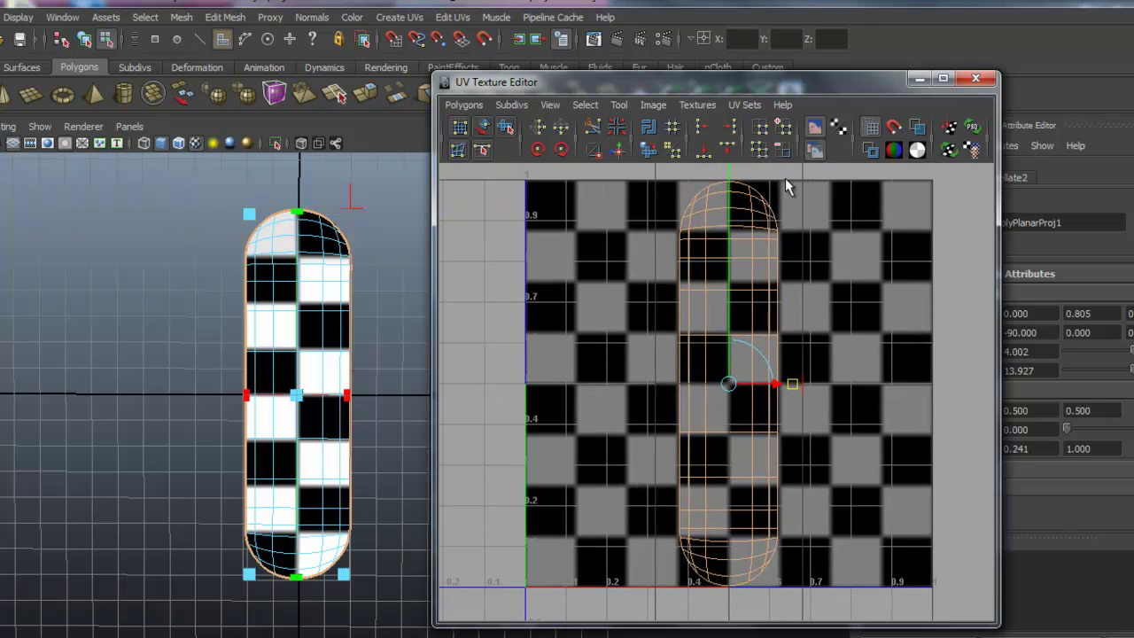
click(814, 128)
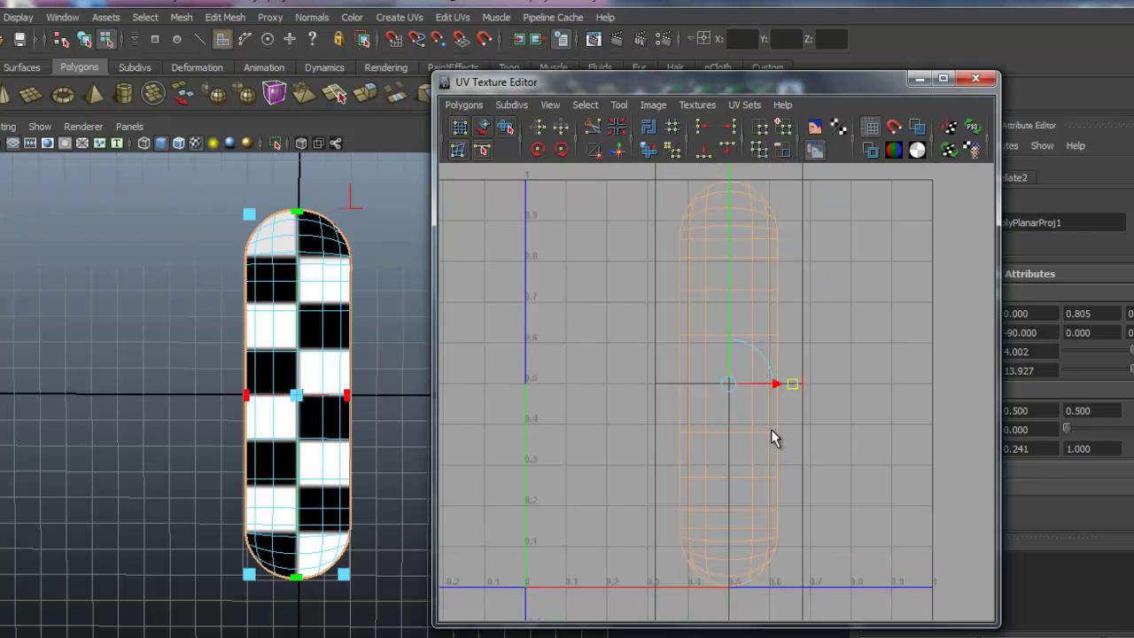
Step: Select all UVs of the top deck's shell and move them against the 0 edge of the U axis in the texture square
right_drag(771, 430, 838, 431)
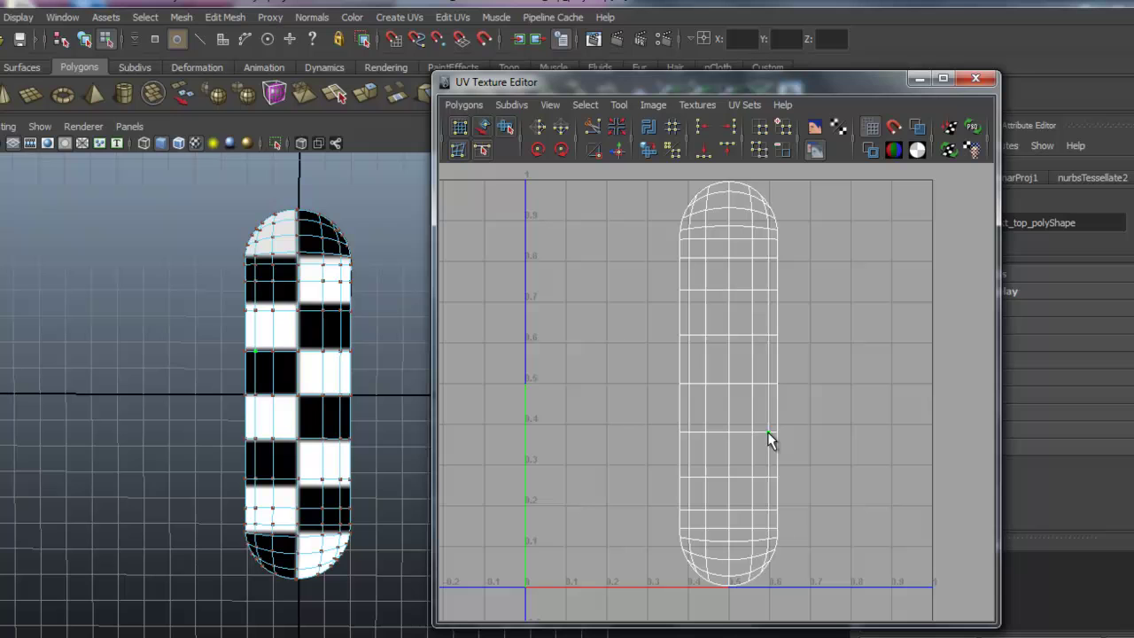
right_drag(765, 432, 839, 440)
ctrl+right_drag(770, 435, 833, 418)
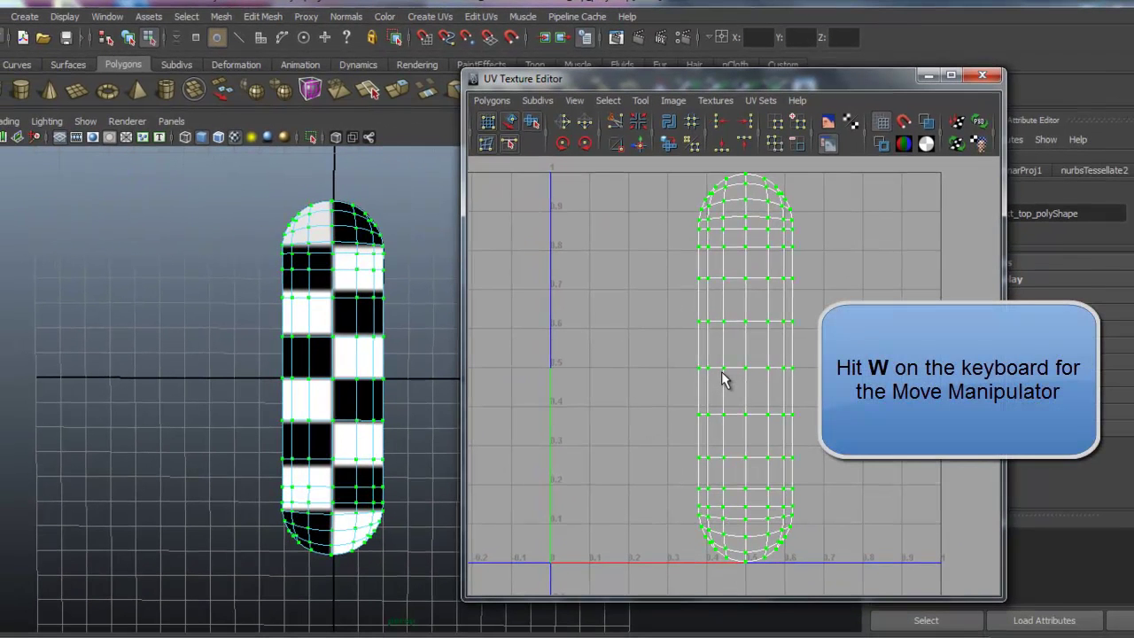
key(w)
drag(833, 367, 691, 367)
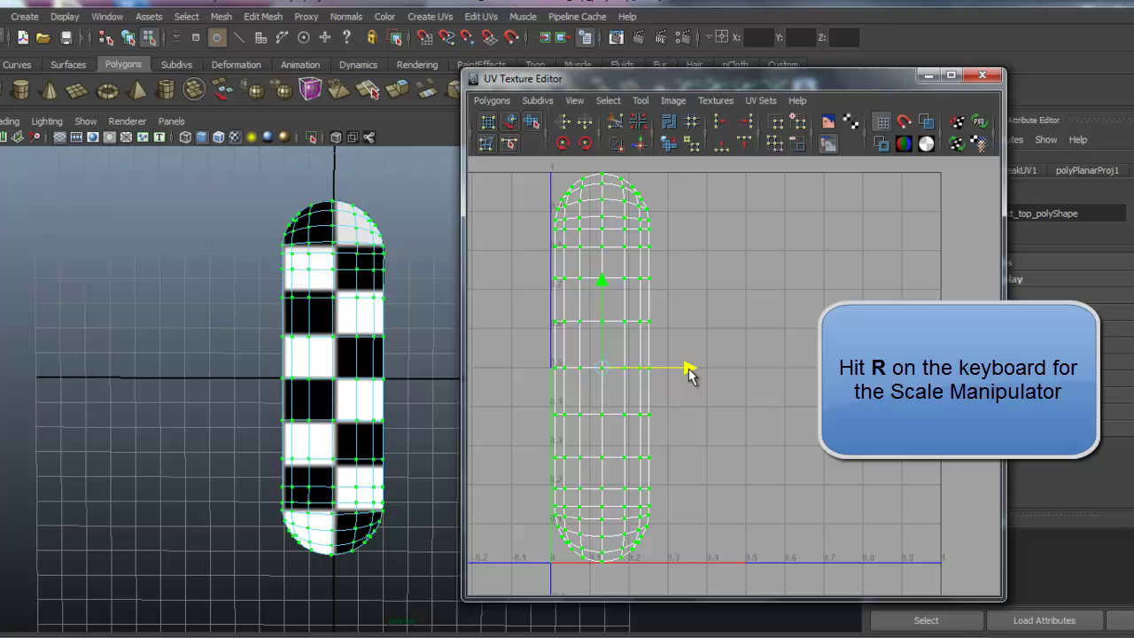
Step: Scale the top deck's UV shell down slightly to fit inside the texture square and fine-tune its width for square checks
key(r)
drag(605, 370, 602, 372)
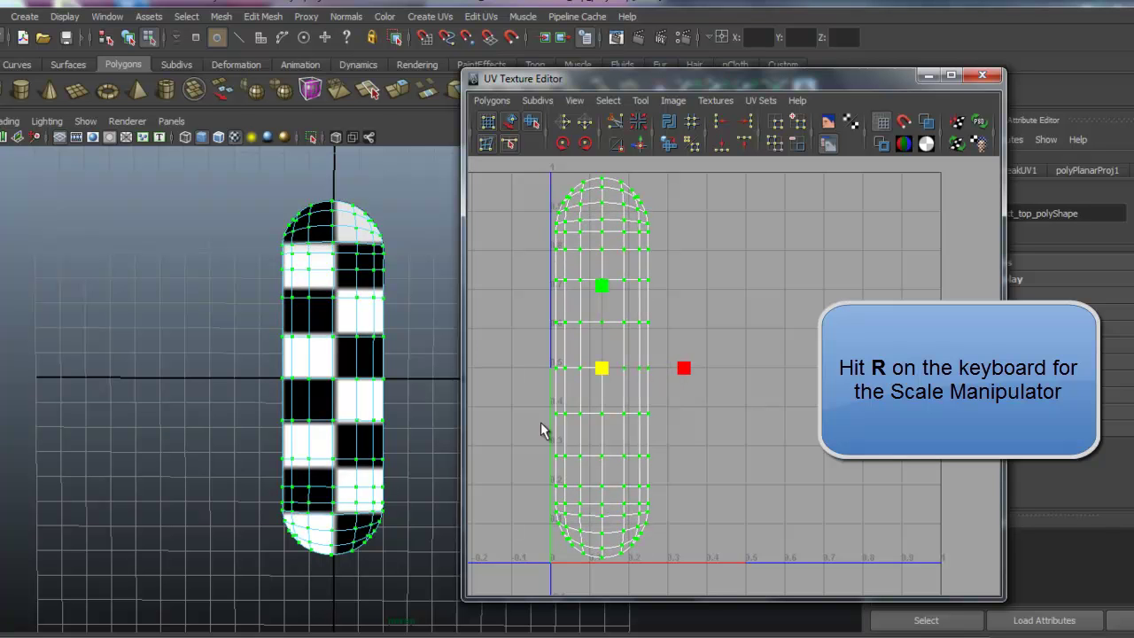
alt+right_drag(245, 464, 401, 447)
drag(686, 370, 683, 370)
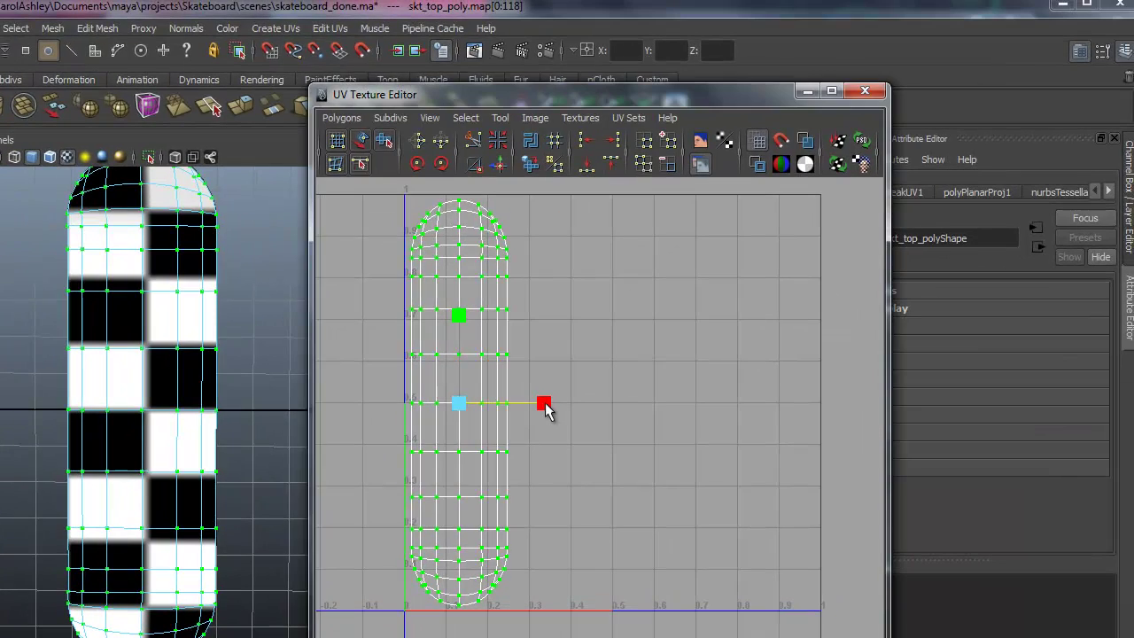
drag(546, 409, 548, 409)
Step: Return the top deck to object mode and select skt_bot_poly from the skateboard's underside
alt+right_drag(238, 431, 38, 438)
alt+drag(30, 442, 94, 577)
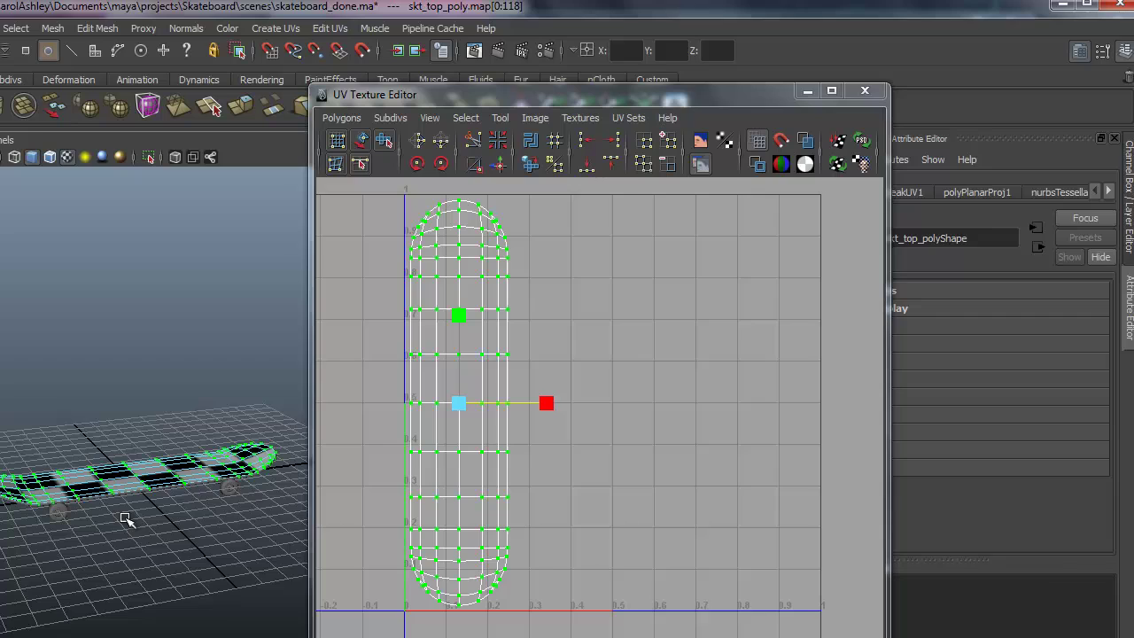
right_drag(144, 475, 207, 459)
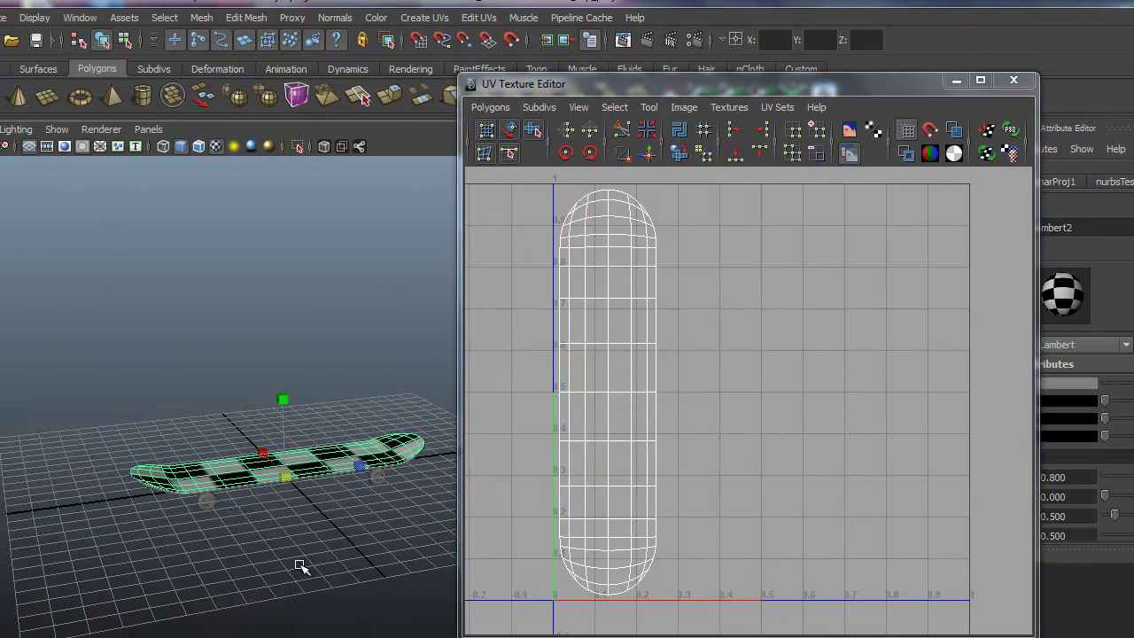
alt+drag(303, 568, 288, 432)
click(202, 523)
alt+right_drag(203, 525, 292, 506)
alt+middle_drag(293, 506, 377, 419)
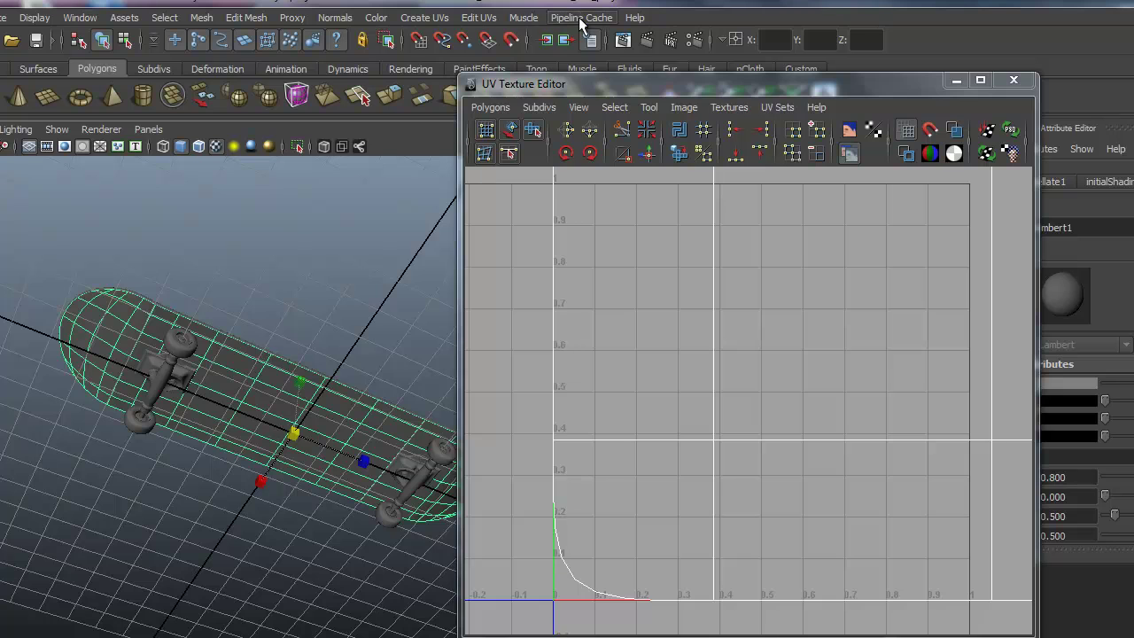
Step: Apply a Y-axis planar mapping to skt_bot_poly and narrow its projection to a width scale of about 0.29
click(436, 20)
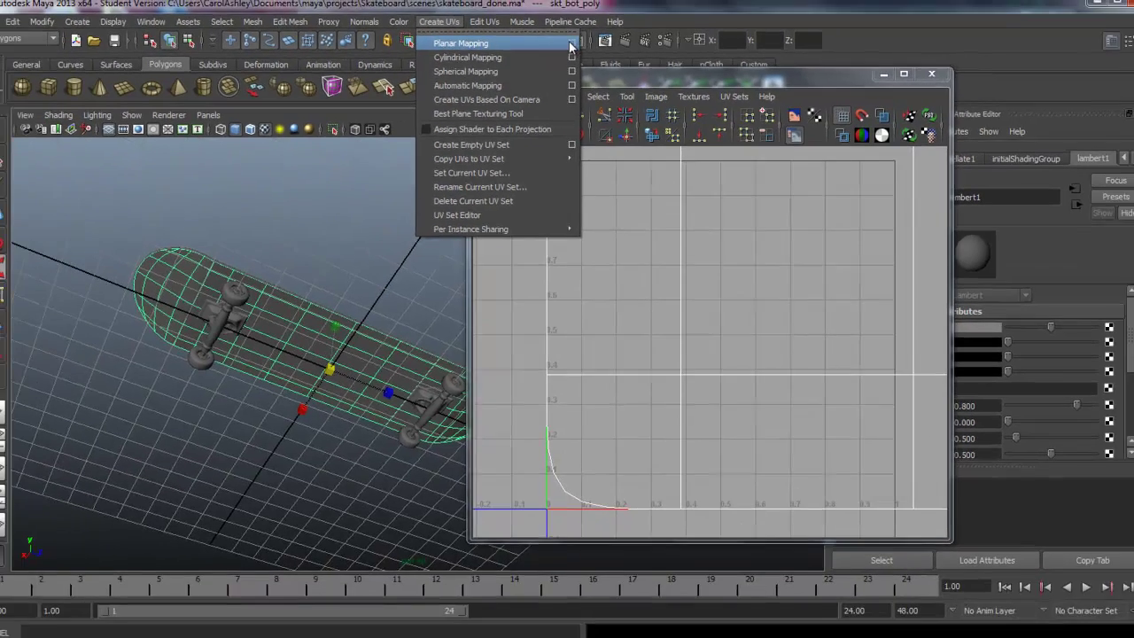
click(583, 43)
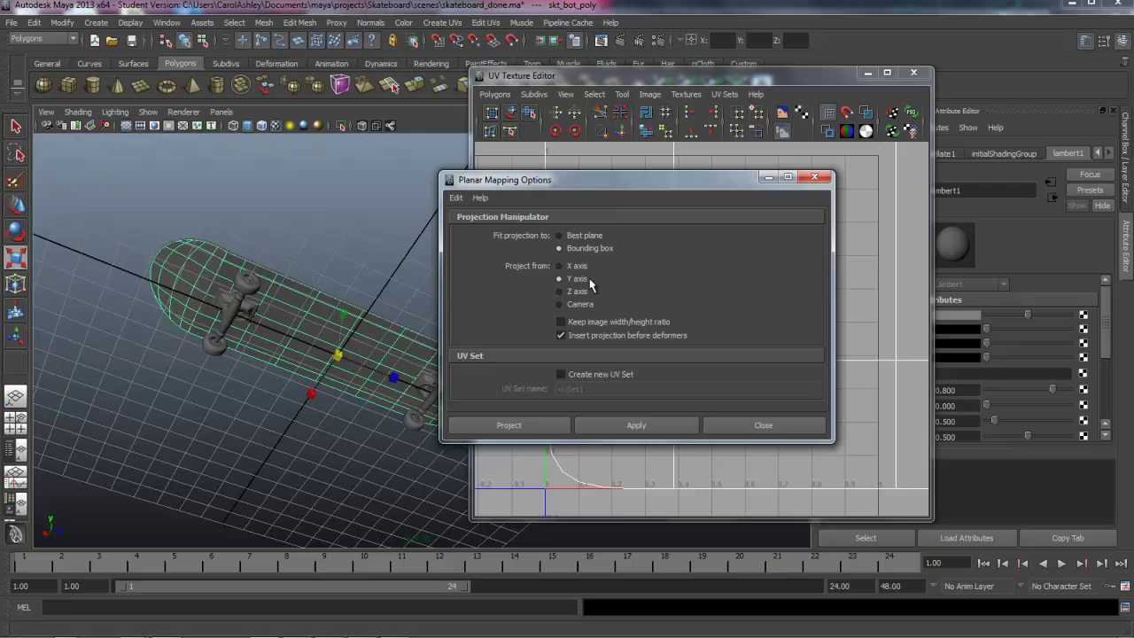
click(532, 426)
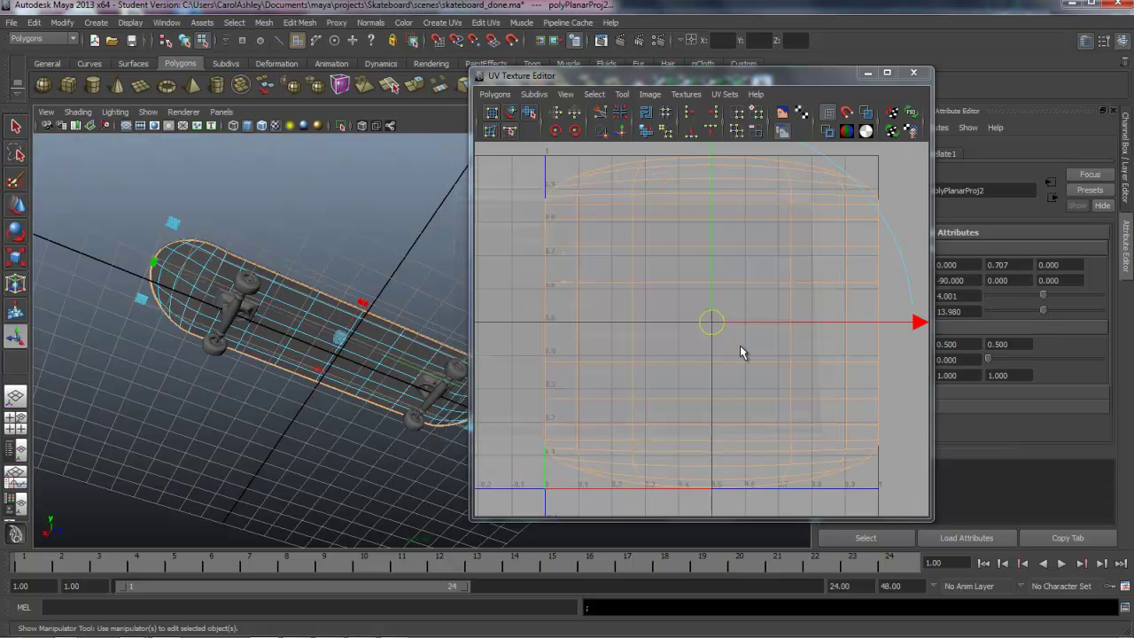
alt+right_drag(895, 345, 631, 355)
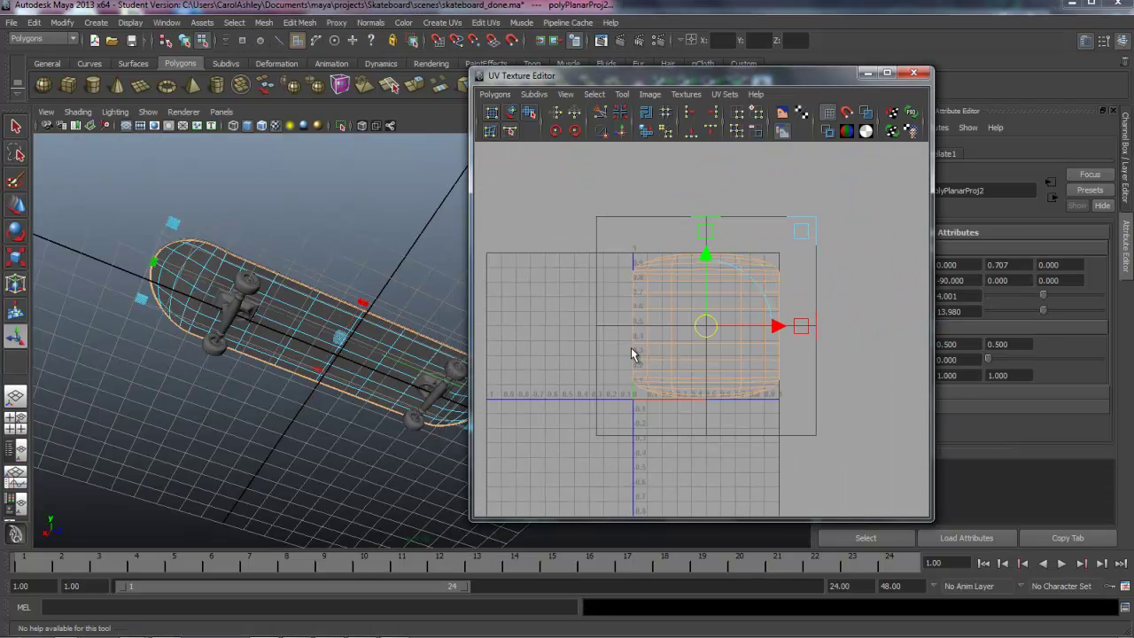
drag(807, 331, 726, 329)
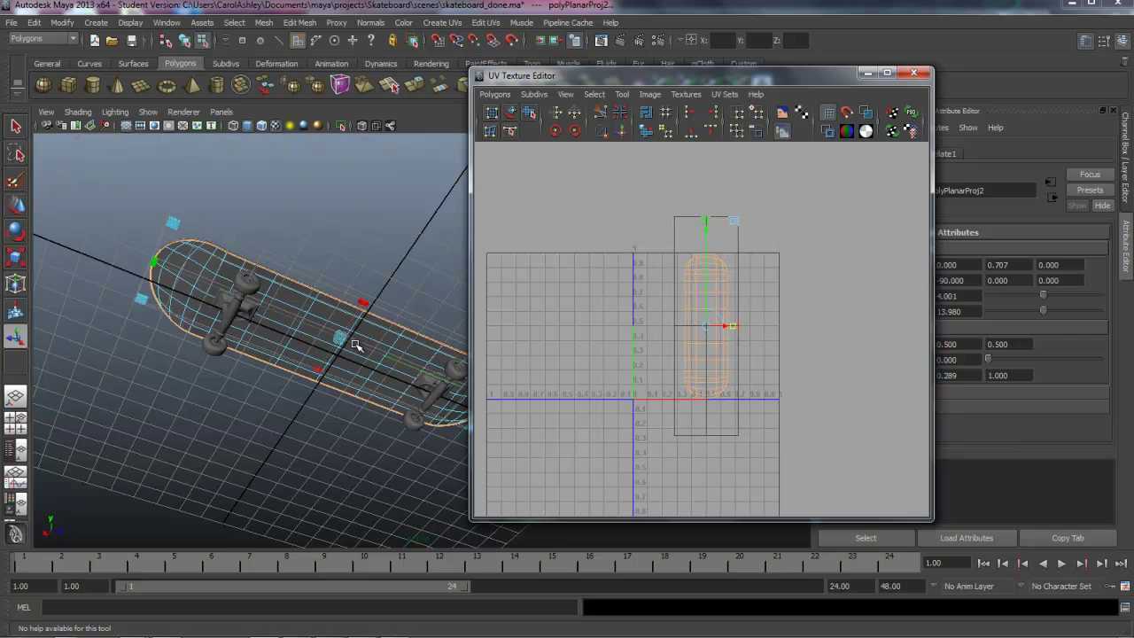
Step: Assign the existing checker material lambert2 to skt_bot_poly, viewed from the skateboard's underside
alt+drag(354, 345, 451, 334)
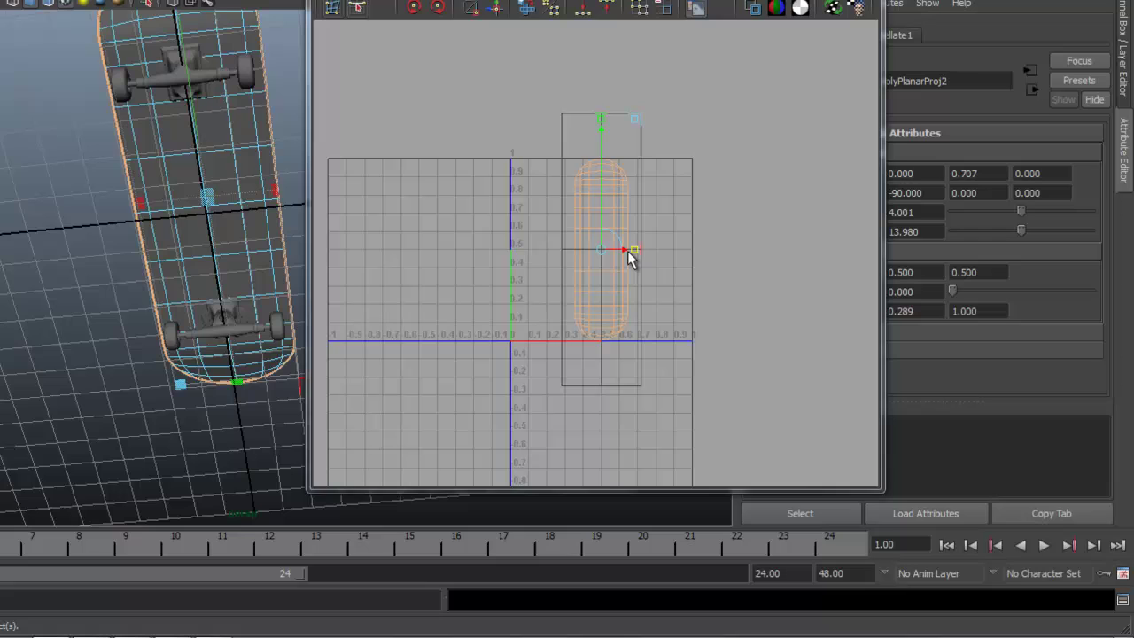
alt+drag(261, 274, 139, 244)
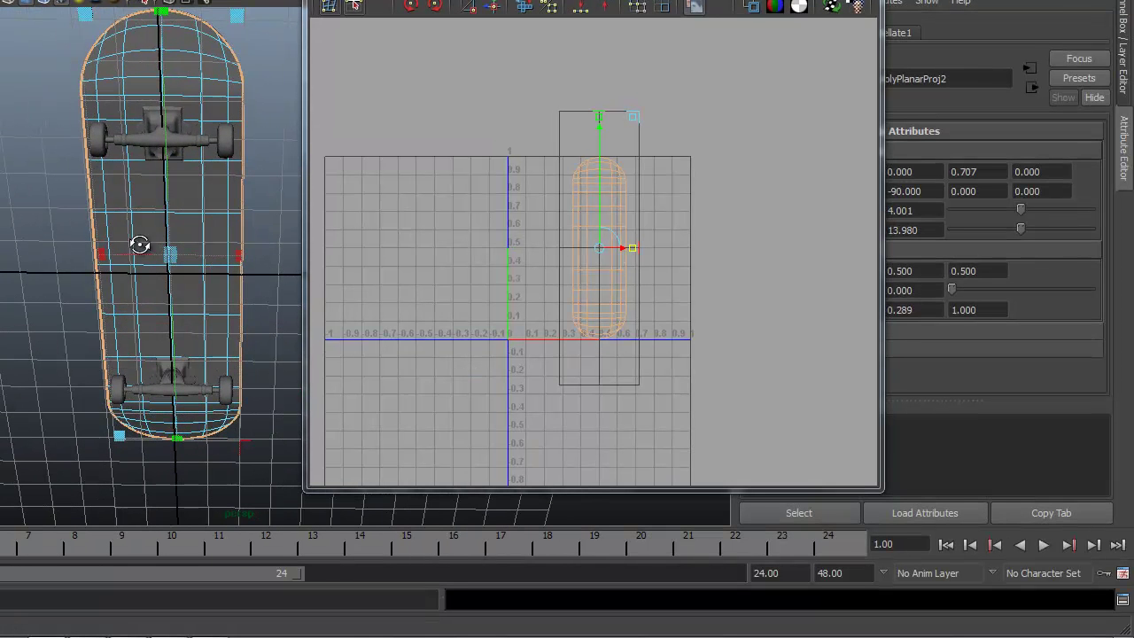
right_click(214, 228)
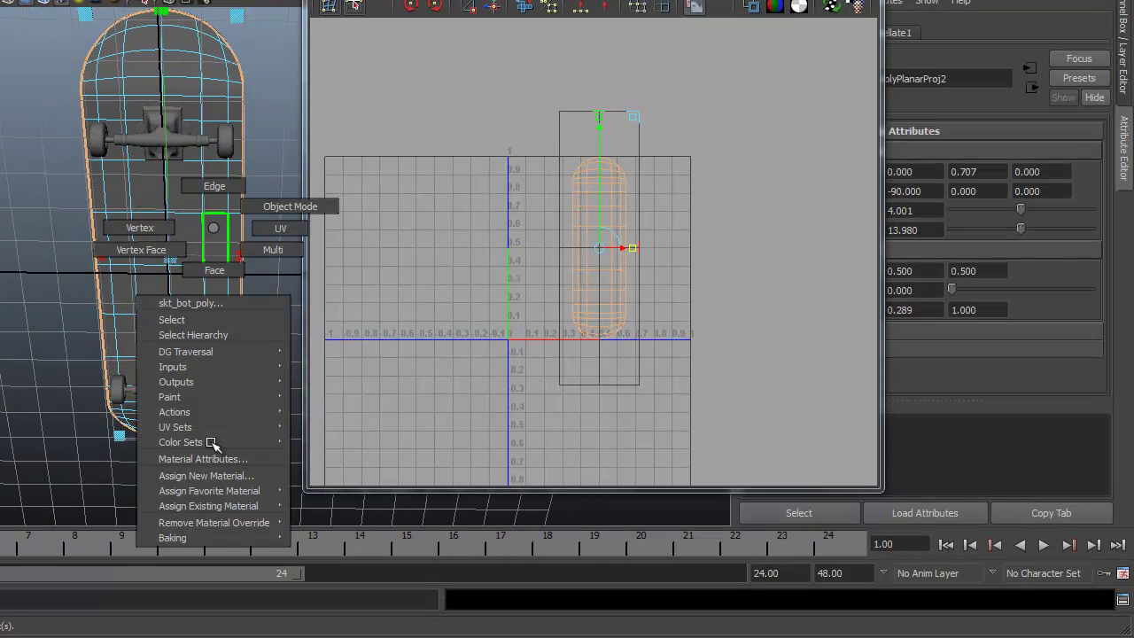
mouse_move(205, 507)
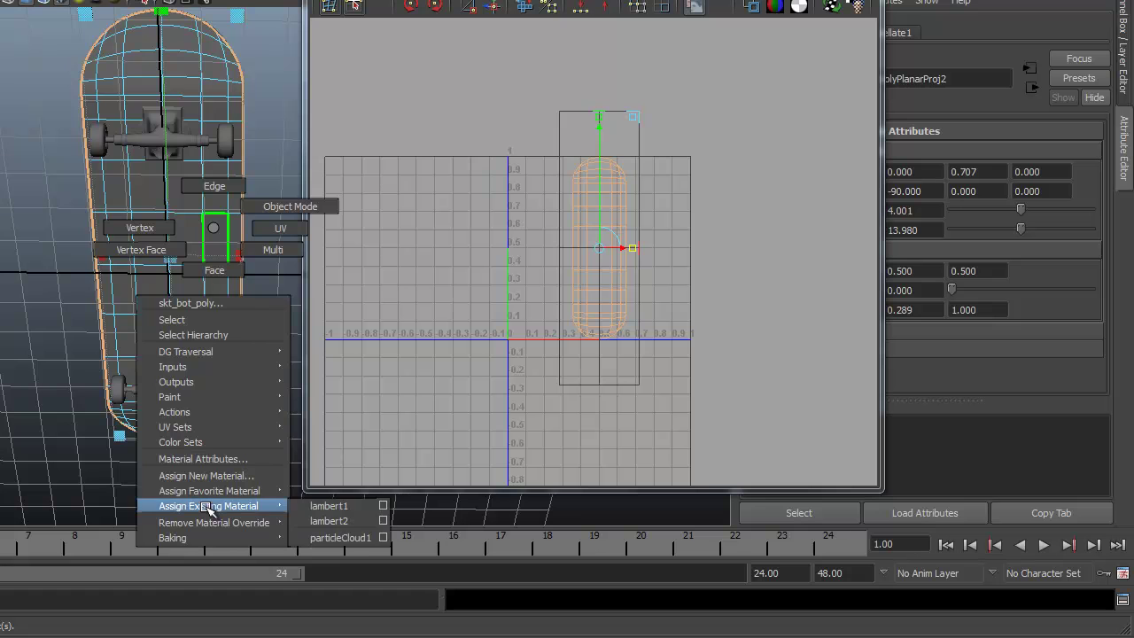
click(344, 523)
alt+drag(152, 241, 159, 191)
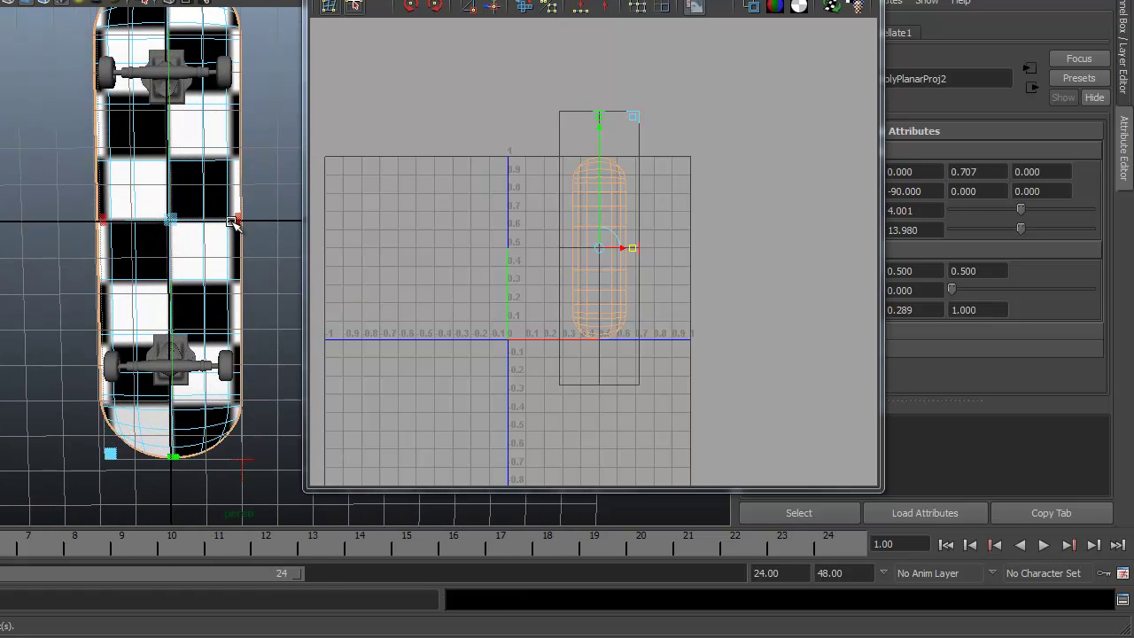
Step: Narrow the bottom deck's planar projection to a width scale of 0.25 so the checks look square
alt+right_drag(232, 222, 175, 235)
alt+middle_drag(175, 236, 168, 263)
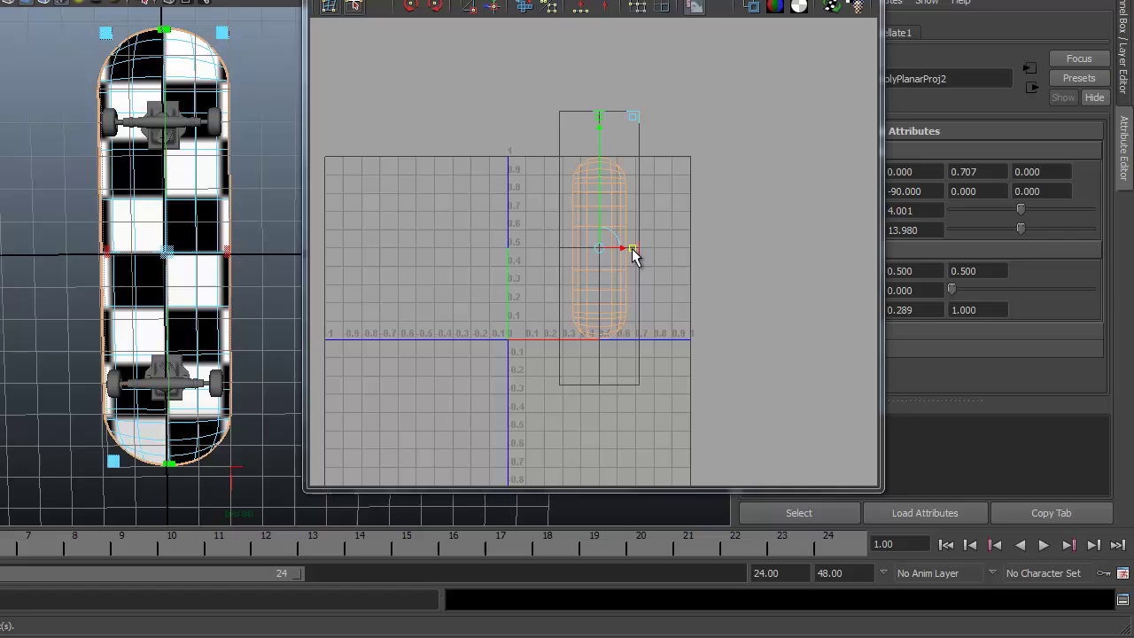
drag(632, 250, 627, 249)
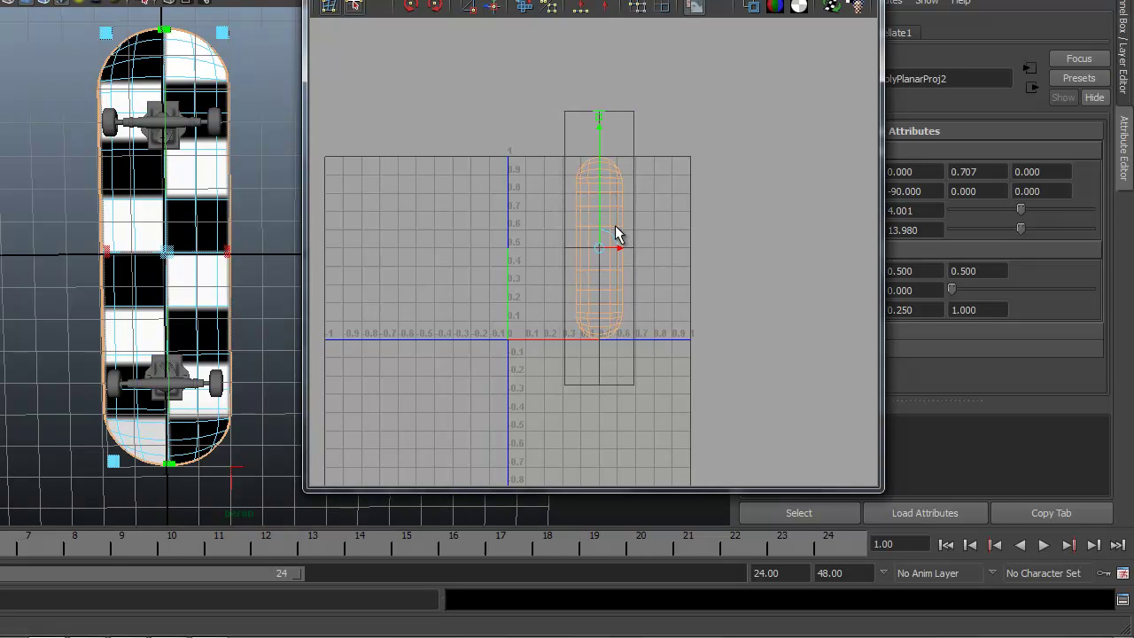
Step: Switch the bottom deck to UV selection, pick one UV and extend the selection to the whole shell
right_drag(616, 233, 683, 227)
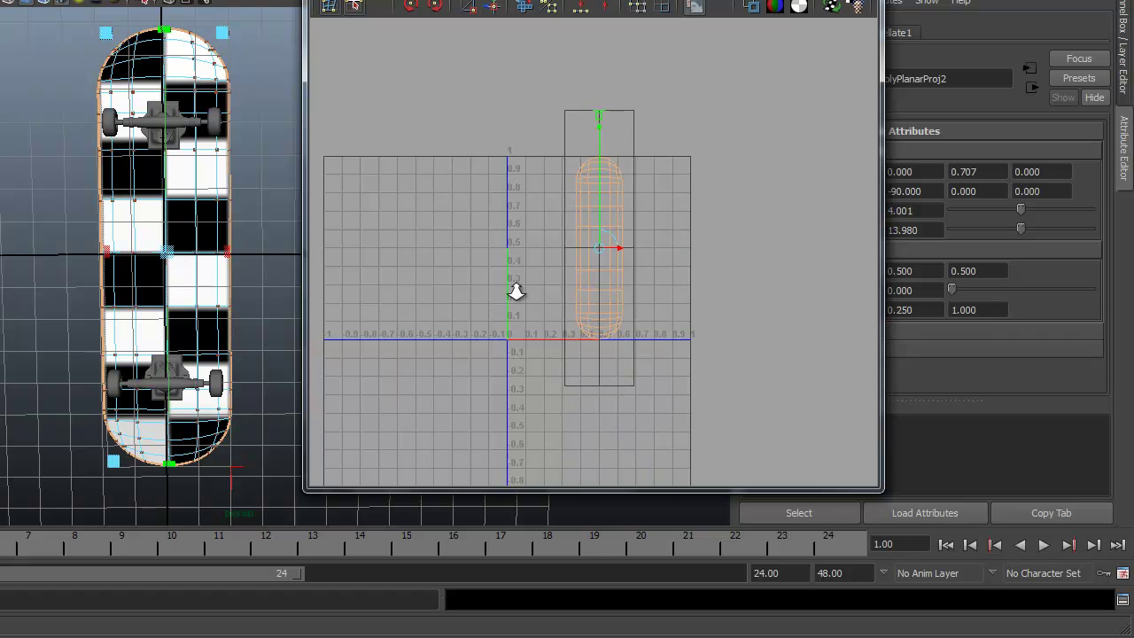
key(a)
alt+middle_drag(767, 312, 755, 321)
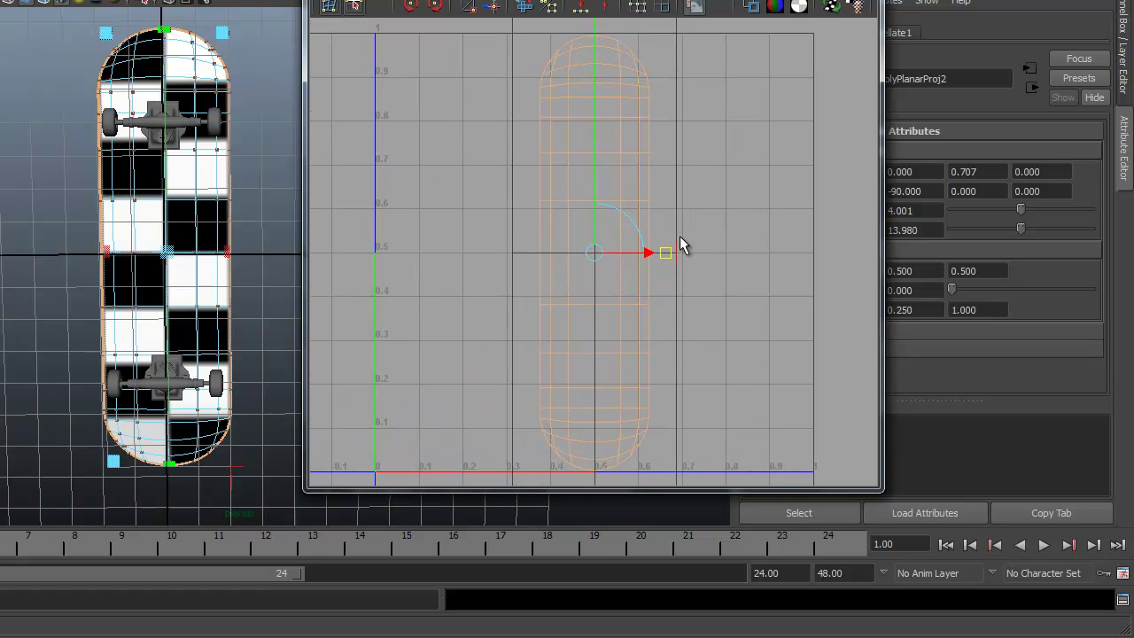
click(649, 203)
alt+right_drag(684, 232, 811, 242)
alt+middle_drag(651, 275, 563, 317)
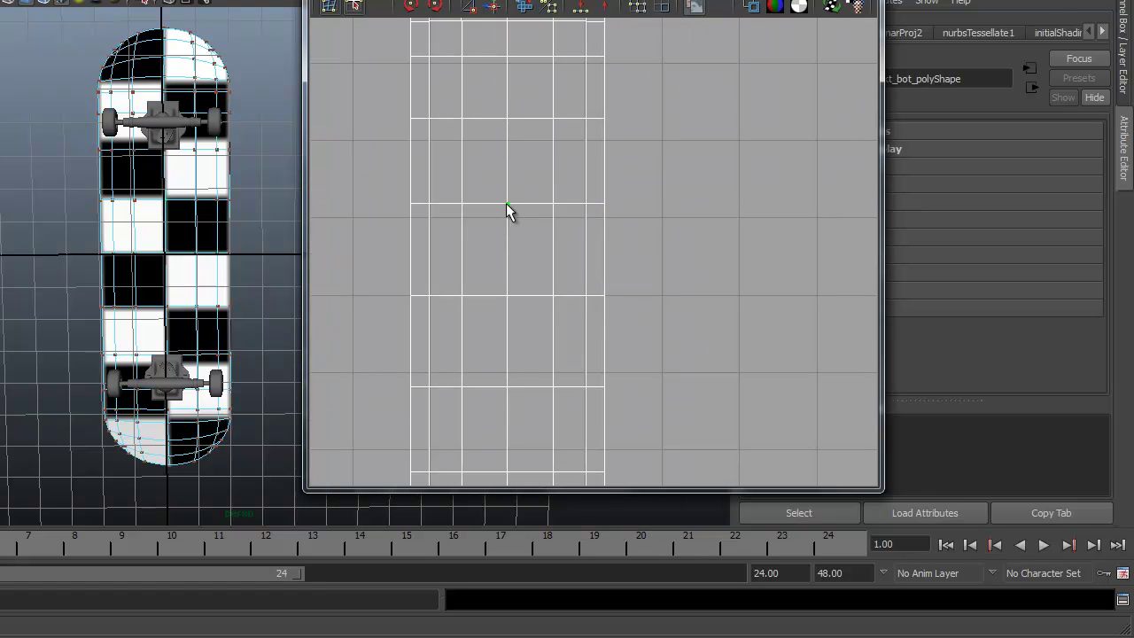
click(554, 204)
mouse_move(487, 260)
alt+right_down()
mouse_move(772, 250)
mouse_move(490, 246)
alt+right_up()
alt+right_drag(775, 264, 490, 264)
alt+middle_drag(716, 254, 732, 230)
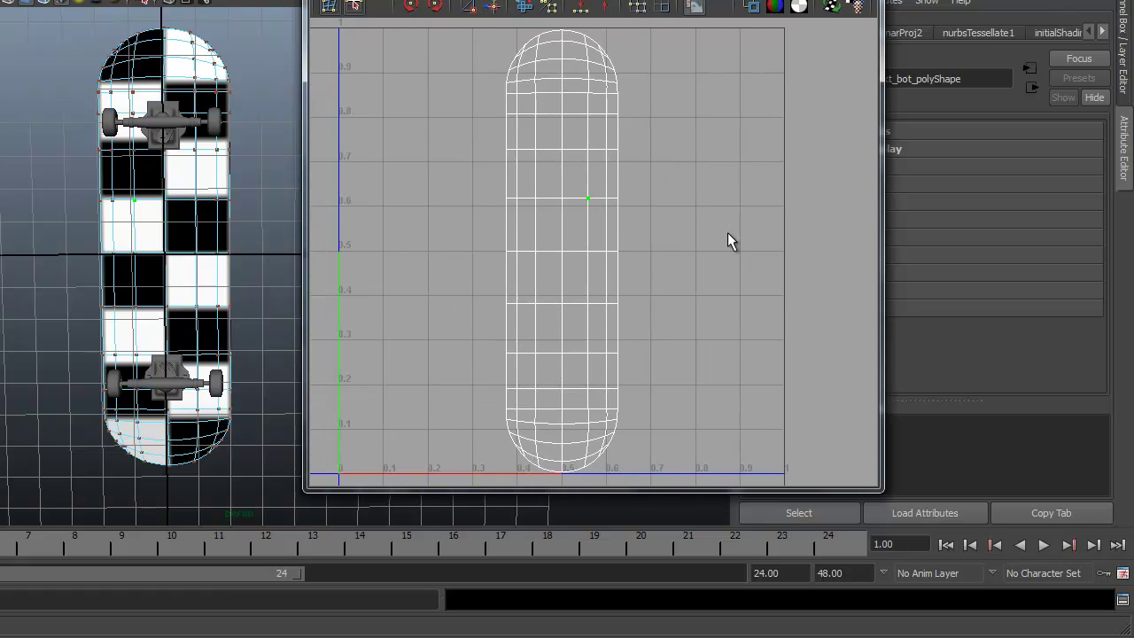
alt+right_drag(727, 232, 656, 228)
ctrl+right_drag(587, 204, 645, 188)
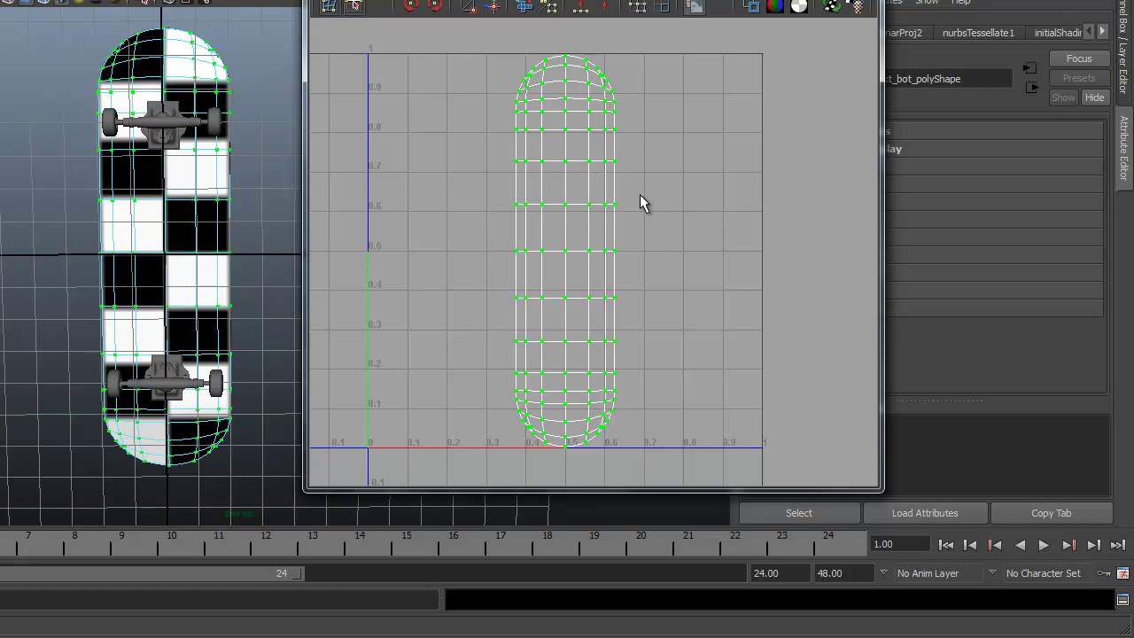
Step: Move the bottom deck's UV shell slightly toward 0 on the U axis and scale it down slightly to fit the texture square
key(w)
mouse_move(658, 254)
mouse_down()
mouse_move(627, 254)
mouse_move(638, 254)
mouse_up()
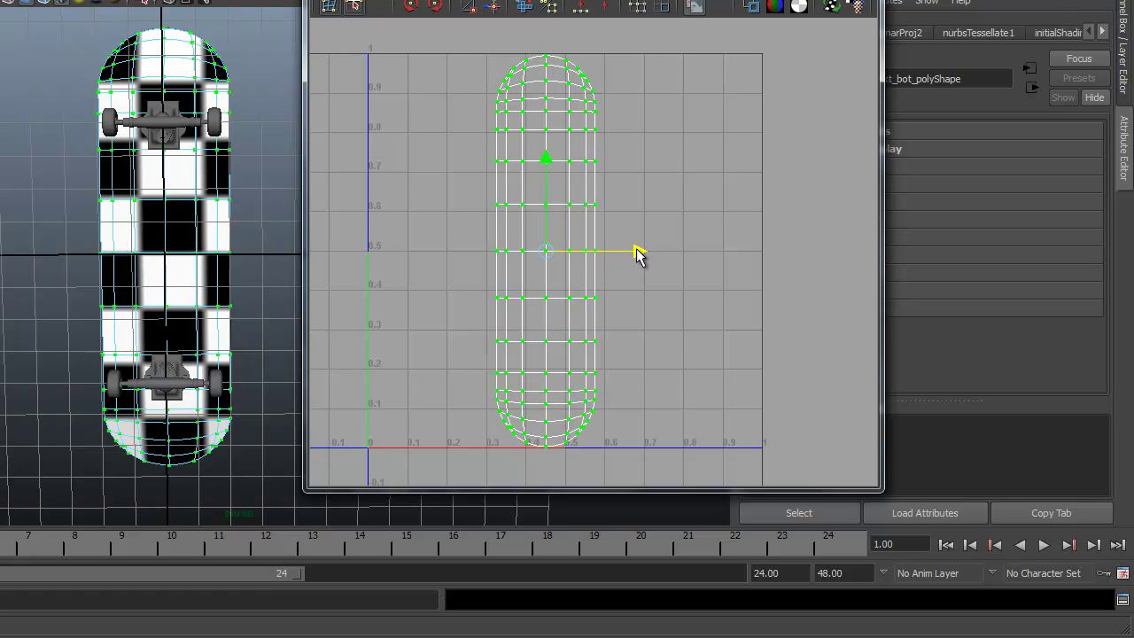
key(r)
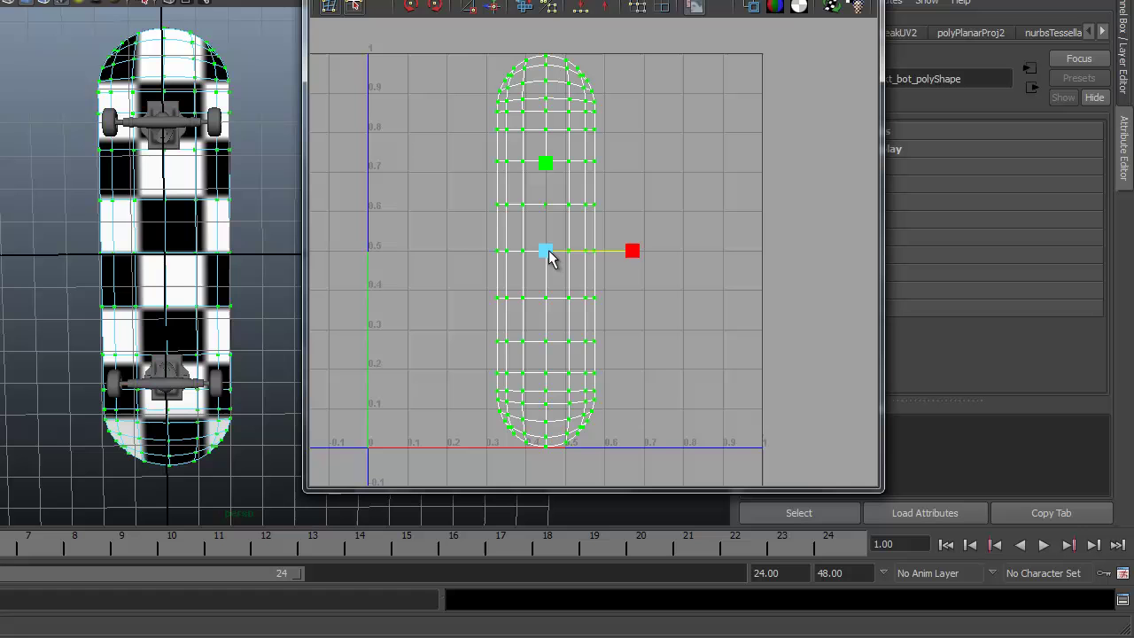
drag(548, 251, 543, 254)
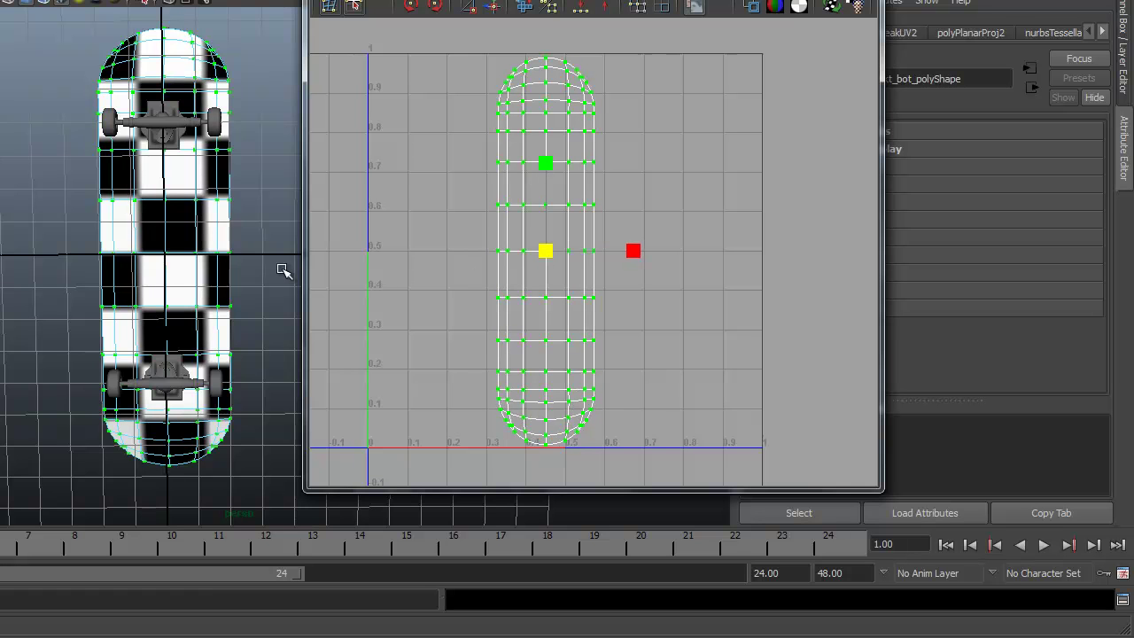
Step: Return the bottom deck to object mode and select both the top and bottom decks to compare their UV shells
alt+drag(266, 236, 165, 334)
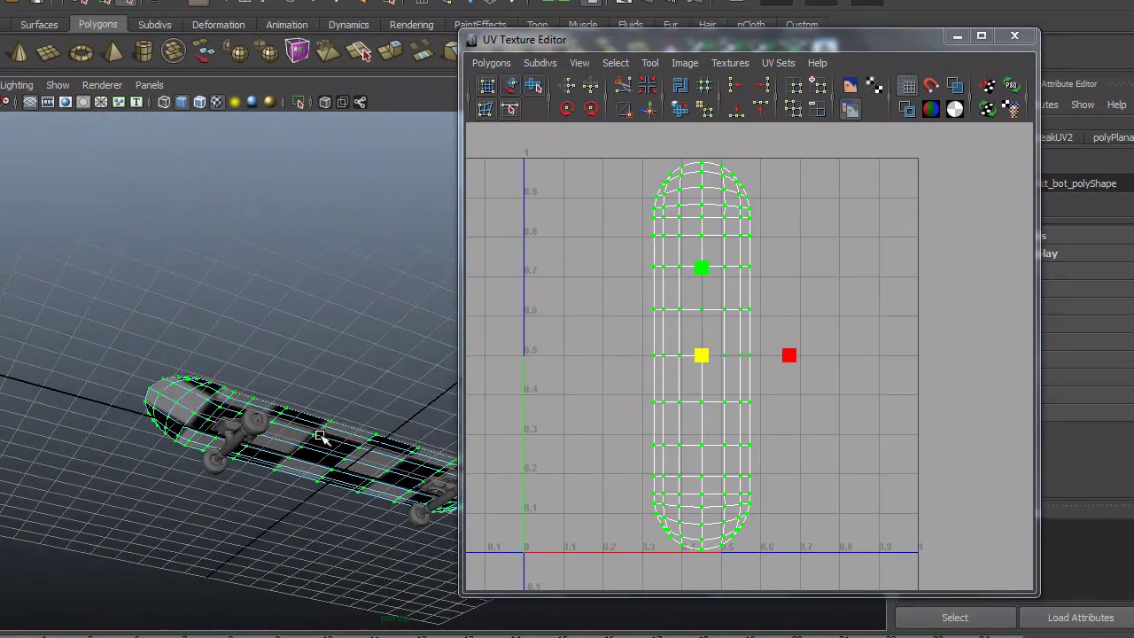
right_drag(166, 331, 232, 294)
click(336, 453)
alt+drag(361, 326, 346, 427)
shift+click(290, 436)
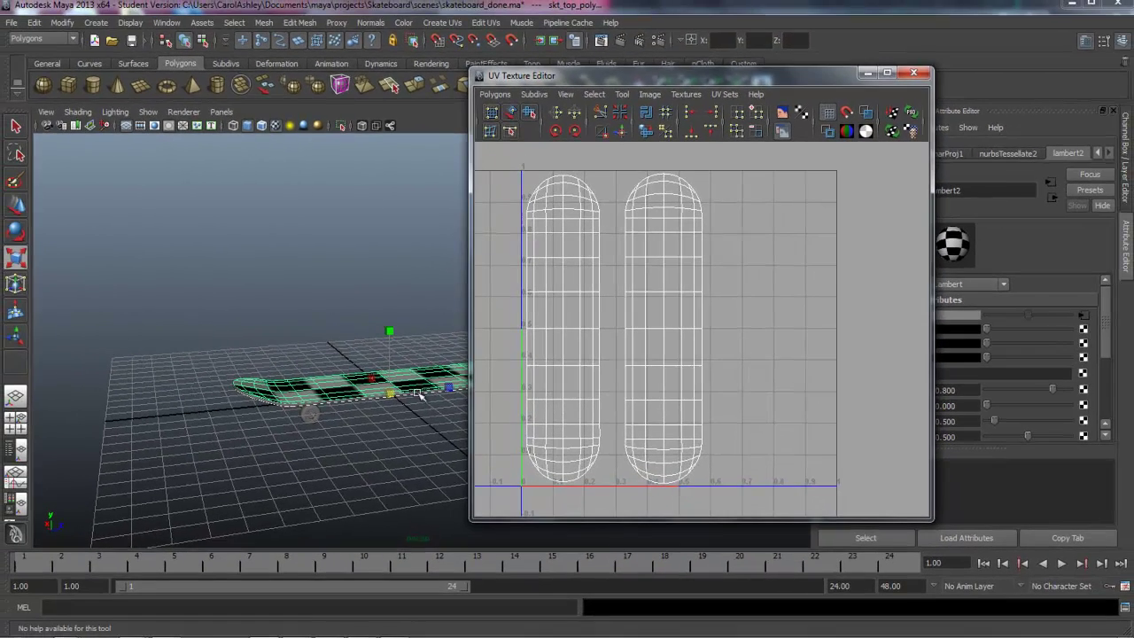
Step: Select the thin side strip of the skateboard, skt_side_poly, between the two decks
alt+middle_drag(418, 393, 294, 346)
alt+right_drag(293, 347, 405, 345)
alt+drag(405, 345, 301, 385)
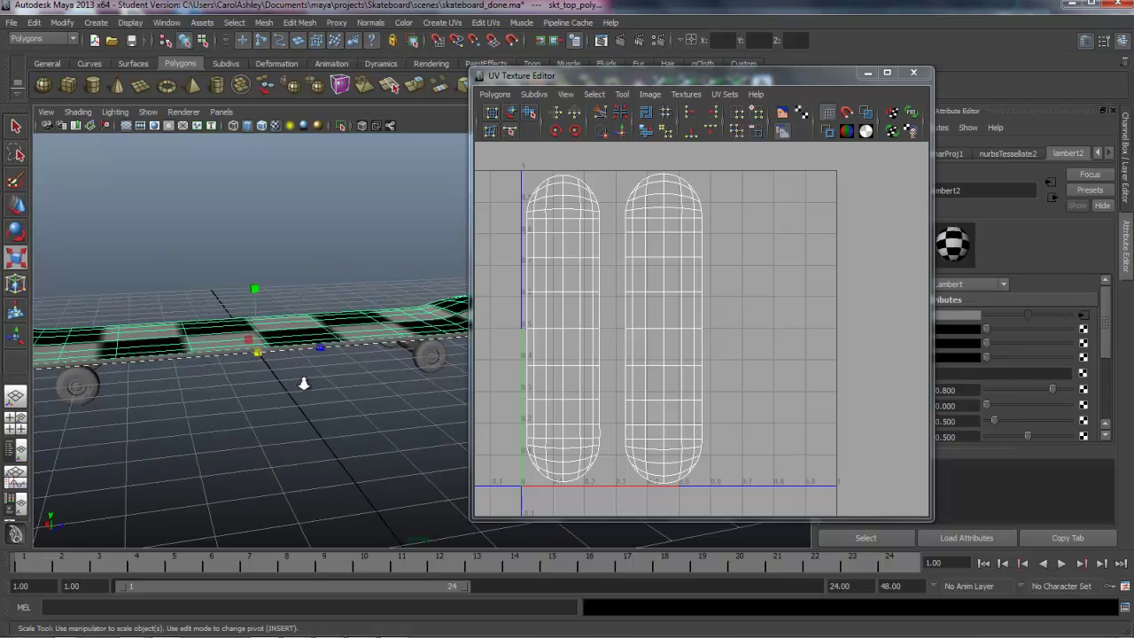
alt+right_drag(302, 385, 295, 372)
alt+drag(279, 379, 217, 359)
alt+right_drag(217, 359, 359, 358)
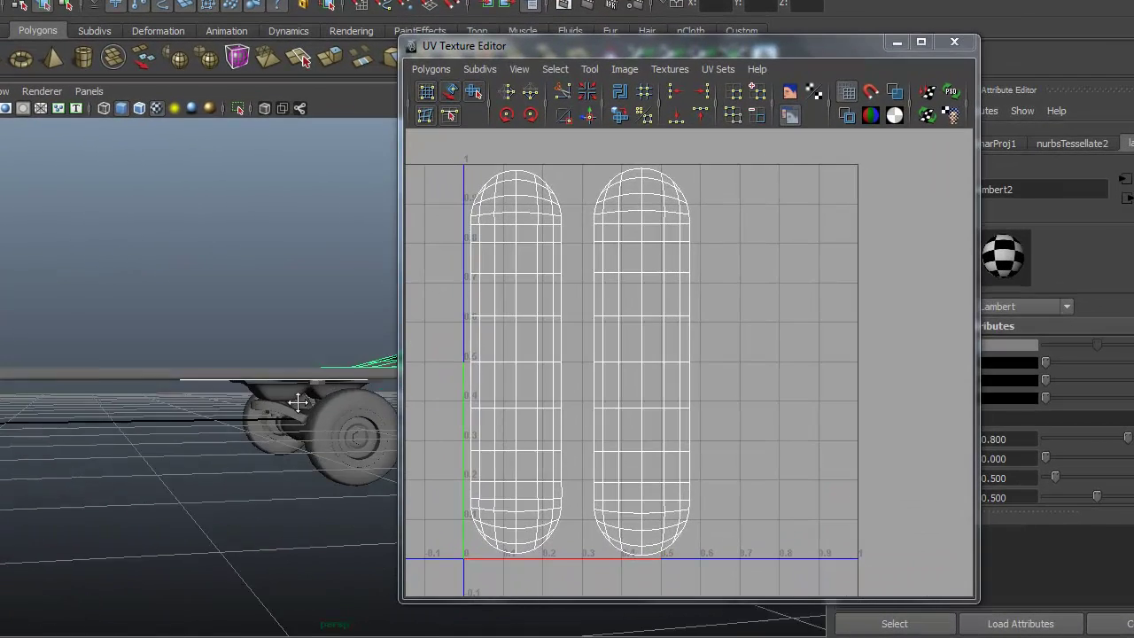
click(224, 369)
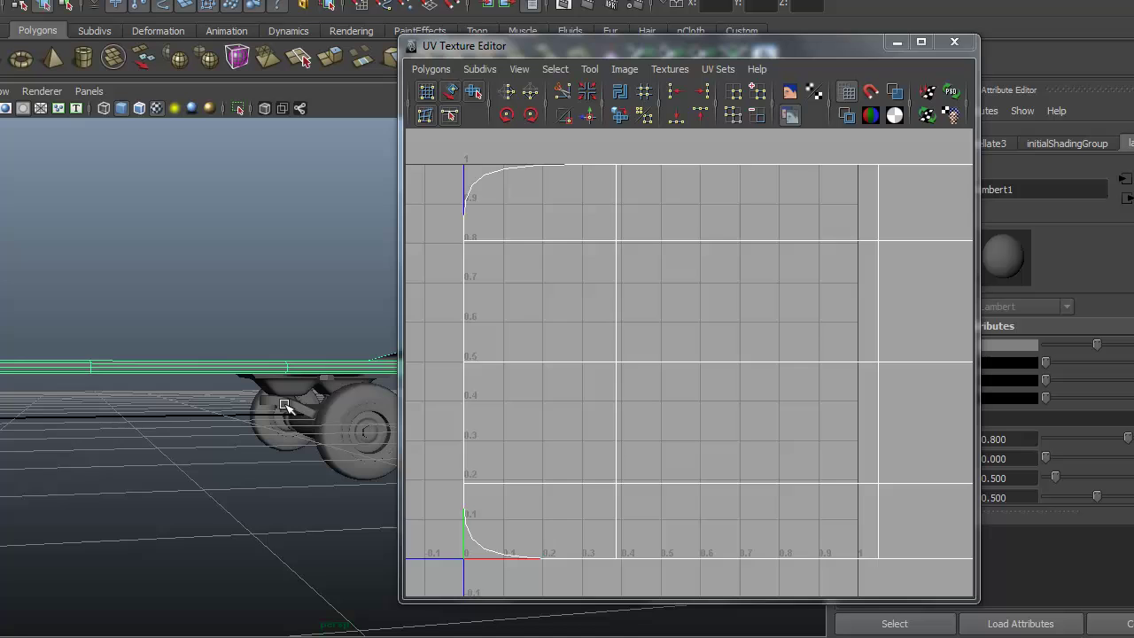
Step: Examine how far the side strip's UV layout extends beyond the texture square and compare it with the model
scroll(573, 372, down, 8)
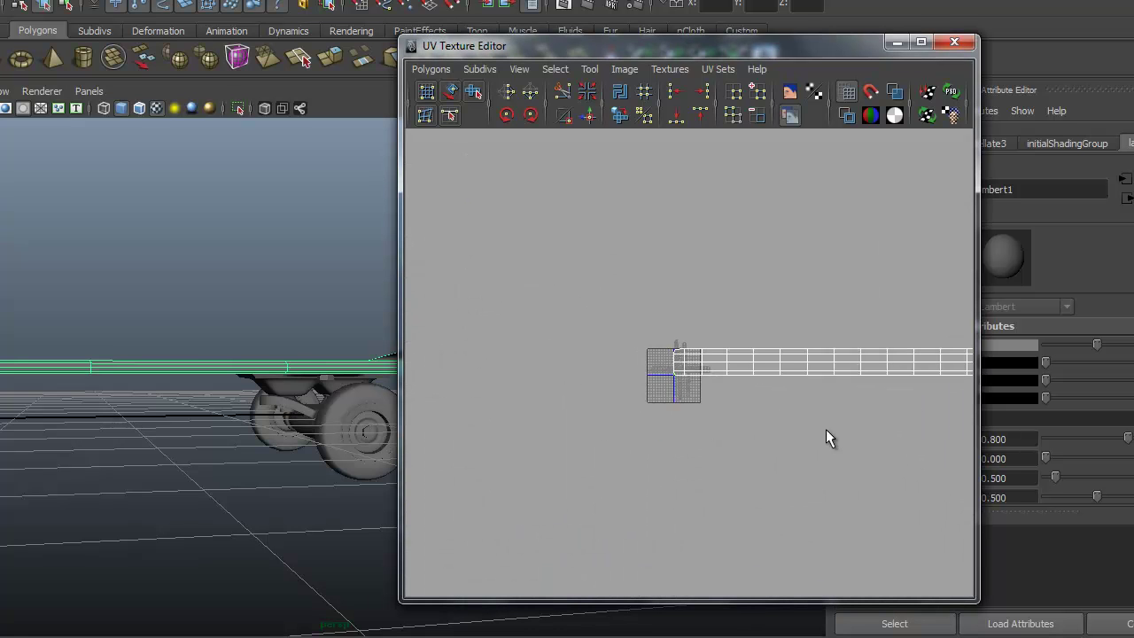
mouse_move(825, 429)
alt+middle_down()
mouse_move(469, 431)
mouse_move(186, 406)
mouse_move(812, 429)
alt+middle_up()
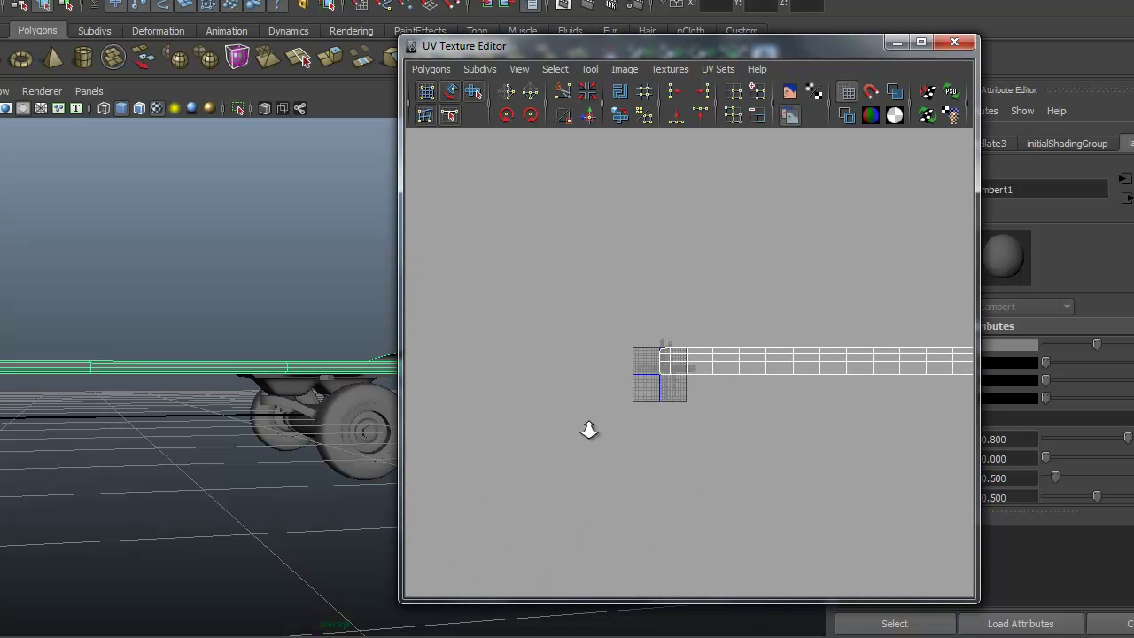
alt+right_drag(590, 429, 801, 439)
alt+middle_drag(656, 422, 673, 427)
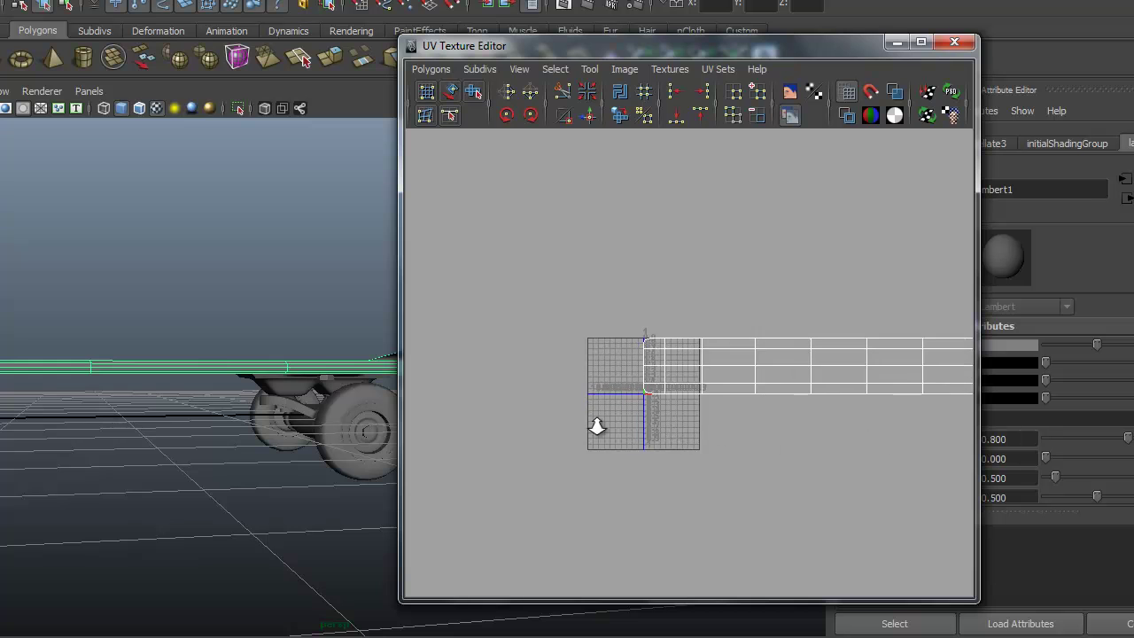
alt+right_drag(598, 426, 762, 429)
alt+drag(227, 405, 204, 467)
alt+right_drag(205, 468, 215, 354)
alt+drag(216, 354, 193, 423)
alt+right_drag(859, 452, 555, 449)
alt+middle_drag(555, 448, 558, 475)
alt+right_drag(558, 475, 631, 470)
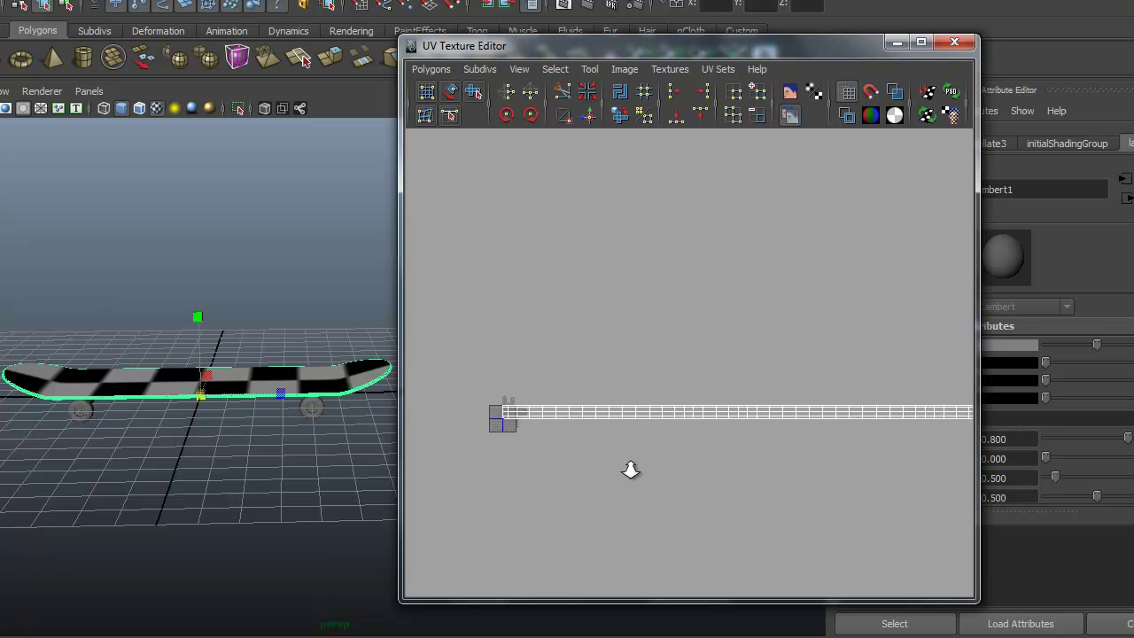
Step: Switch the side strip to UV selection, pick one UV and extend the selection to its entire shell
right_click(647, 413)
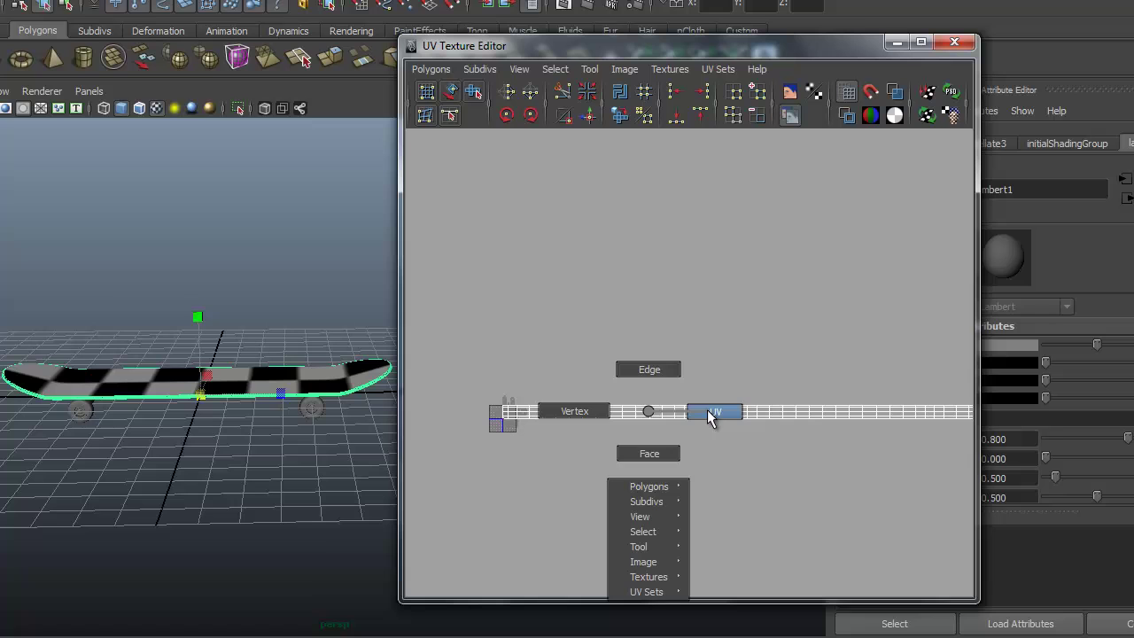
click(713, 413)
click(660, 421)
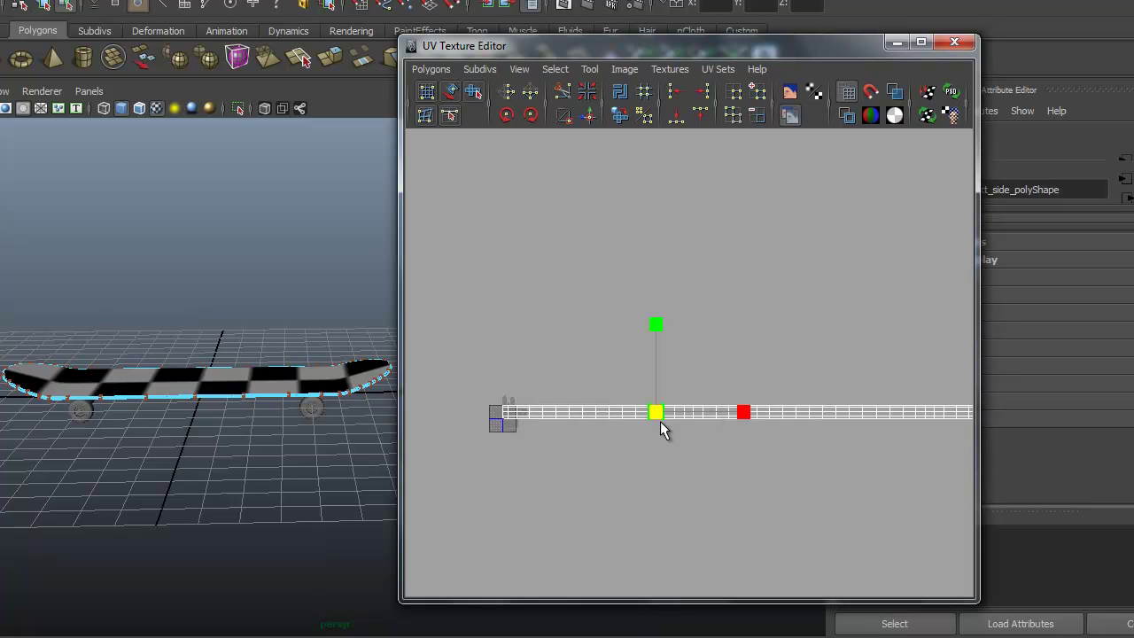
ctrl+right_click(638, 416)
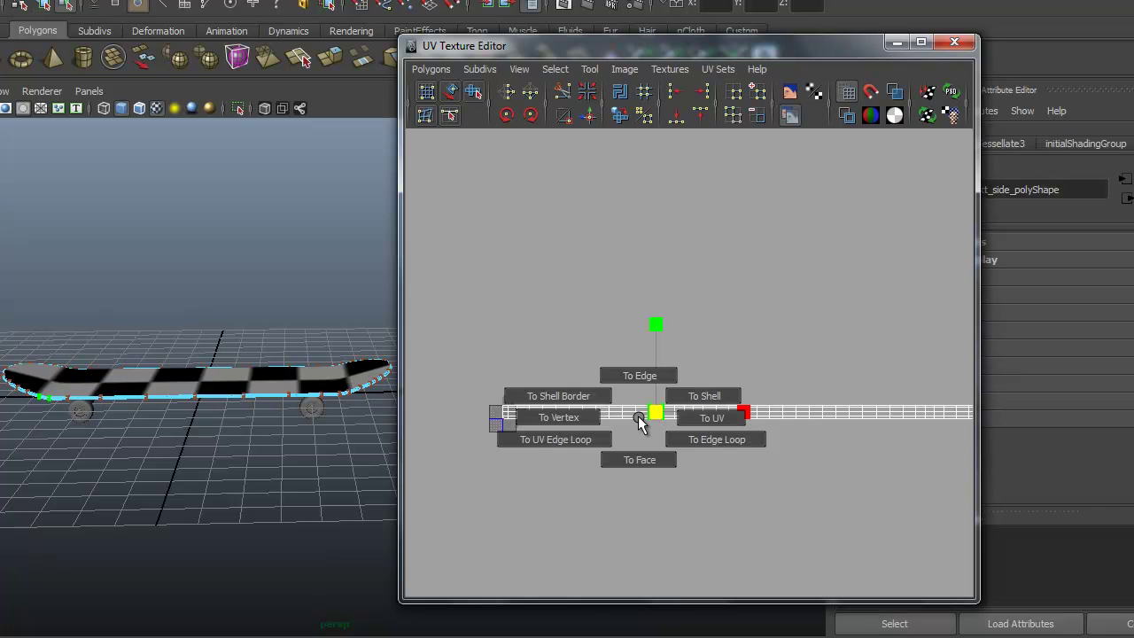
click(687, 396)
alt+right_drag(828, 493, 802, 435)
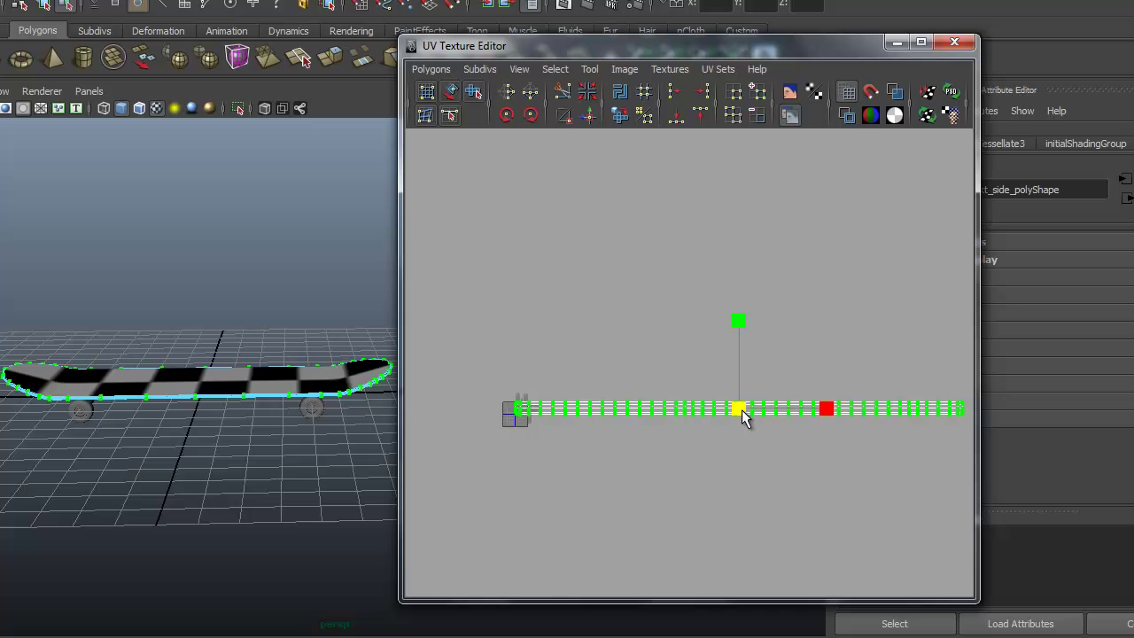
Step: Scale the side strip's UV shell down uniformly, move it along U to the texture square, and widen the UV Texture Editor
drag(740, 410, 664, 454)
key(w)
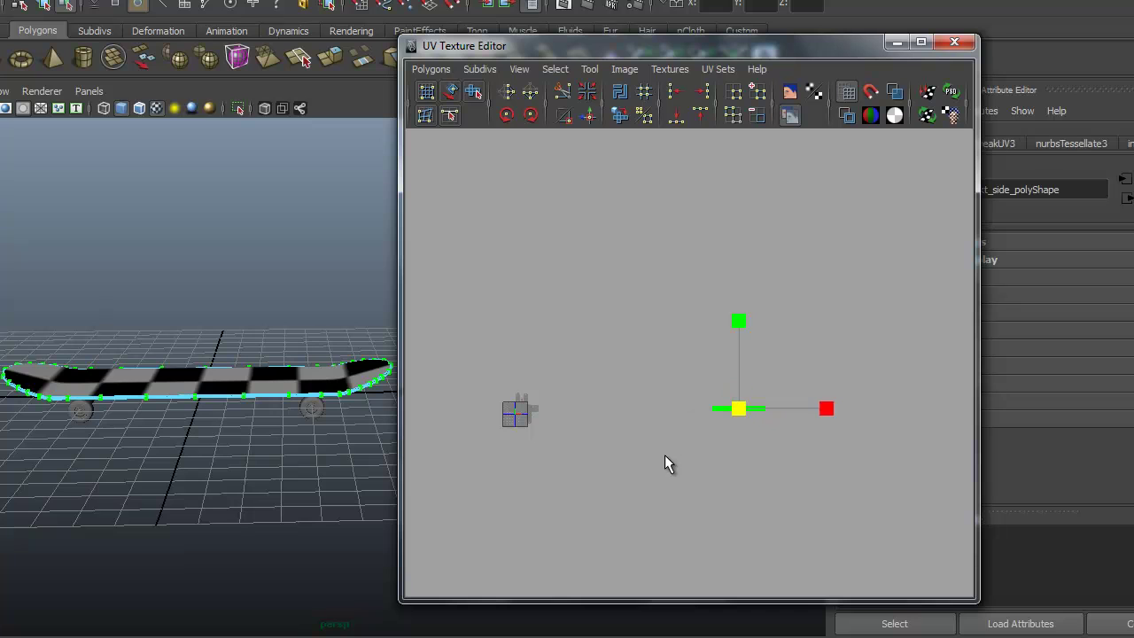
drag(830, 411, 631, 412)
key(f)
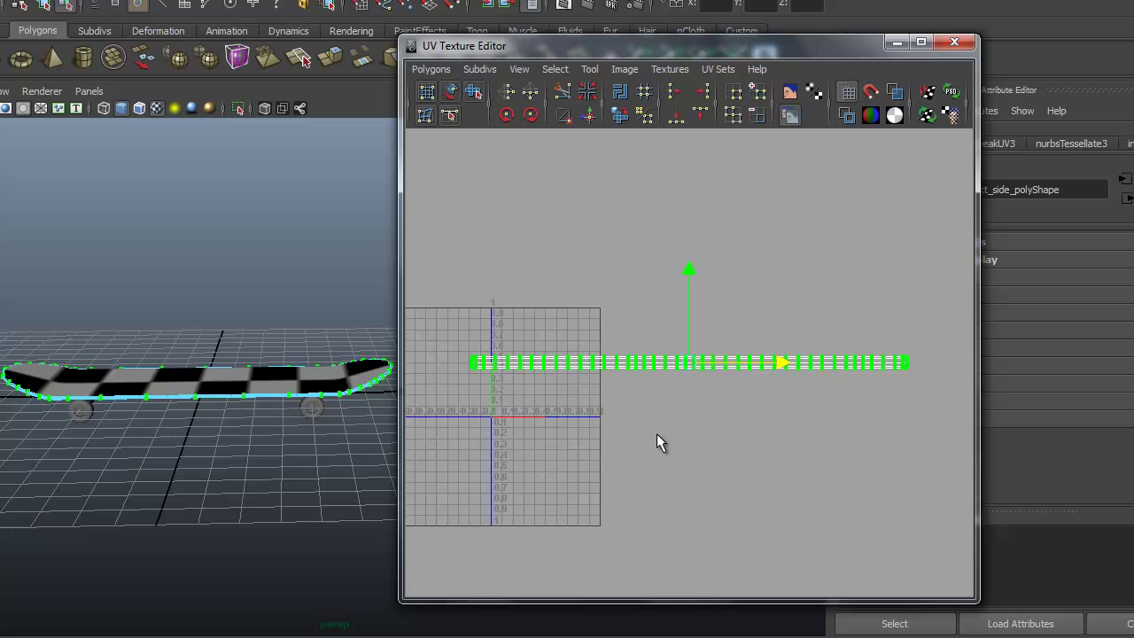
alt+middle_drag(578, 447, 604, 426)
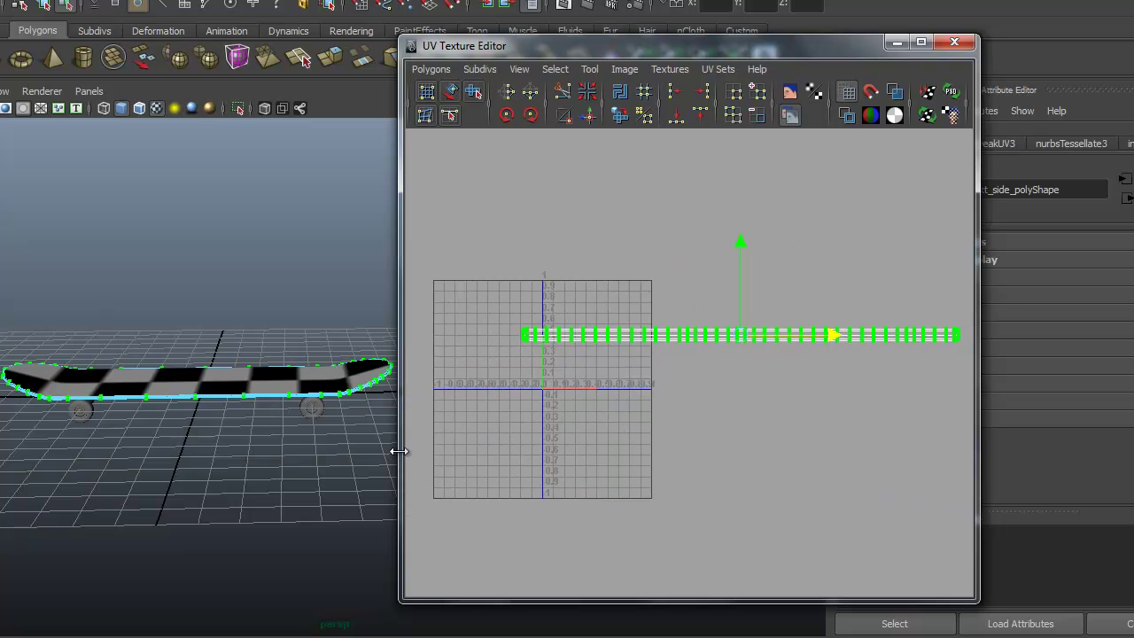
drag(399, 452, 142, 451)
alt+right_drag(746, 443, 699, 443)
alt+middle_drag(699, 443, 711, 456)
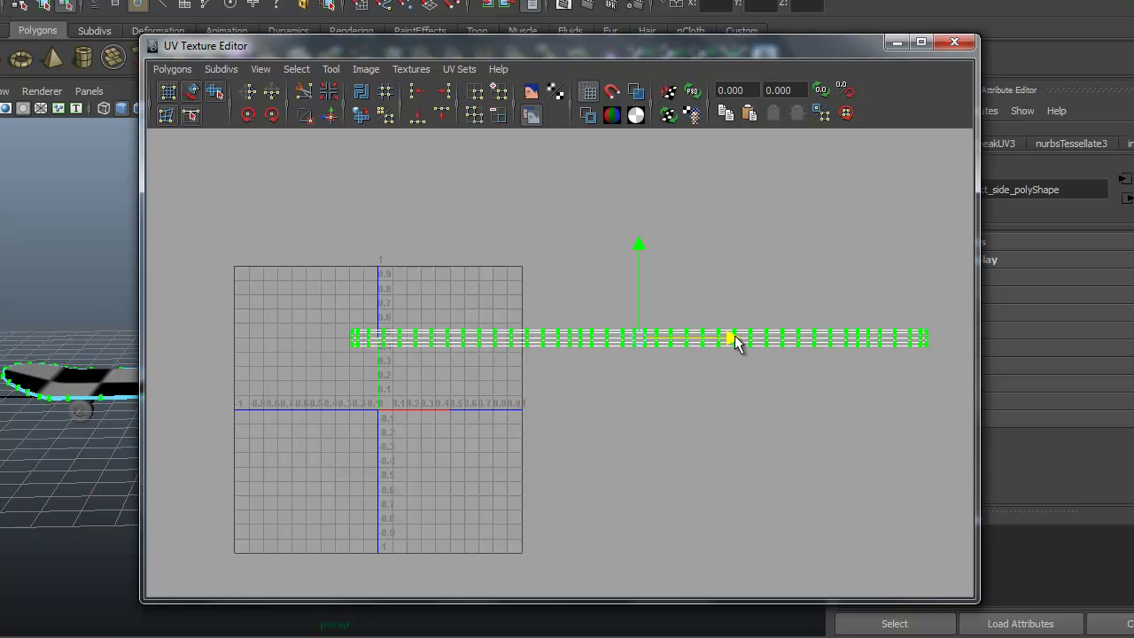
Step: Rotate the side strip's UV shell 90 degrees clockwise so it stands vertically beside the texture square
click(271, 115)
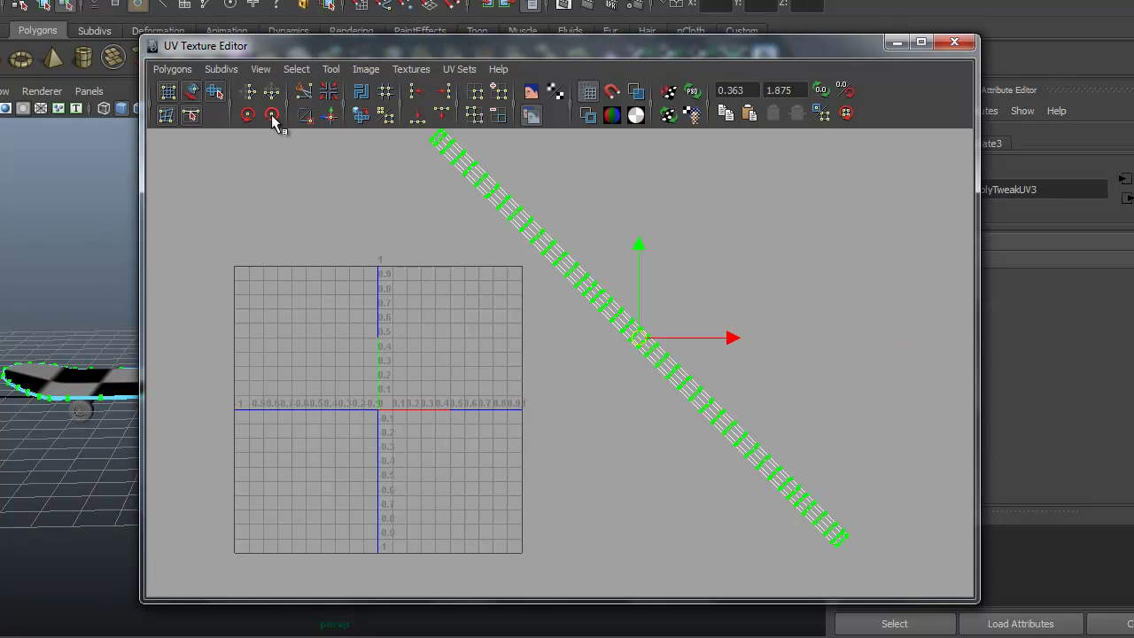
click(271, 116)
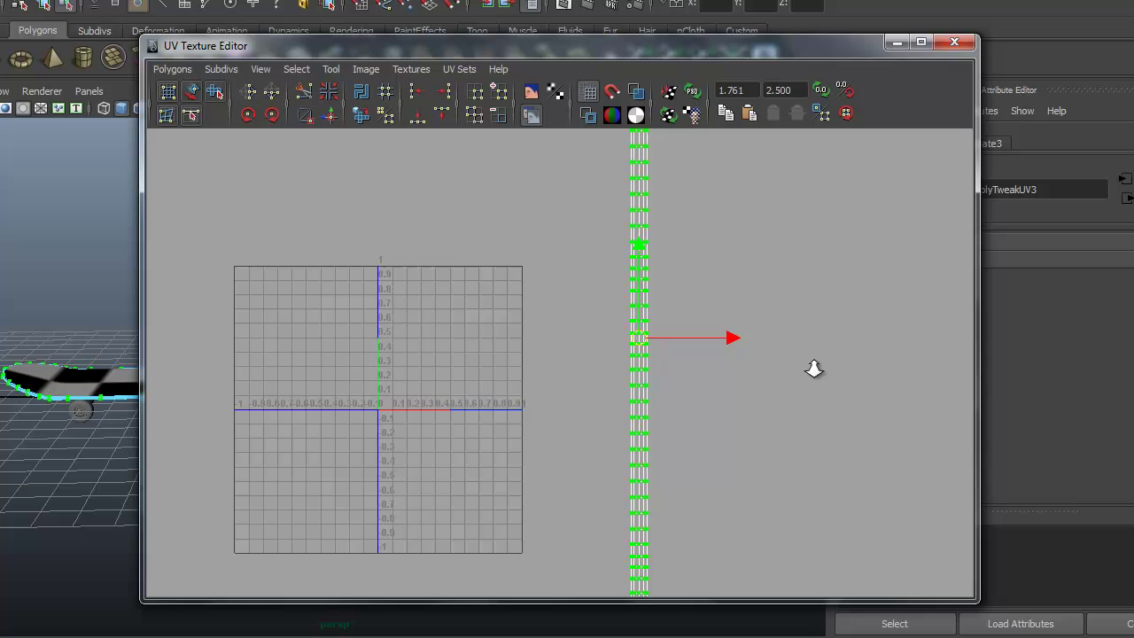
scroll(815, 370, down, 2)
scroll(666, 411, down, 2)
alt+middle_drag(665, 410, 669, 436)
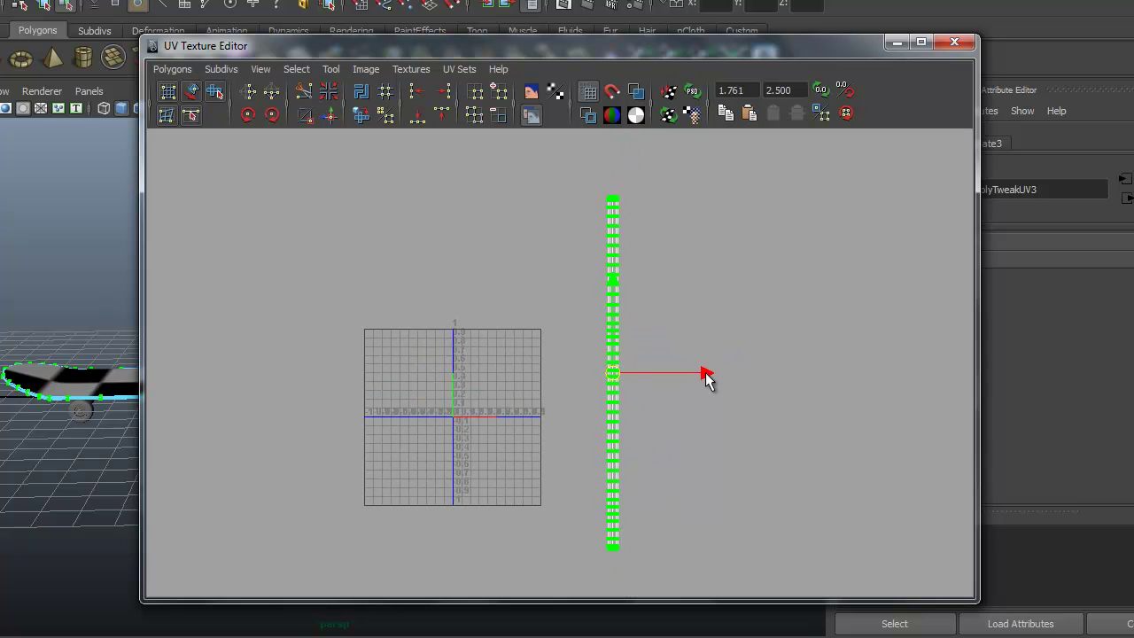
Step: Move the side strip's UV shell along U into the texture square, shrink it uniformly, and raise its lower end to the U axis
drag(707, 377, 623, 376)
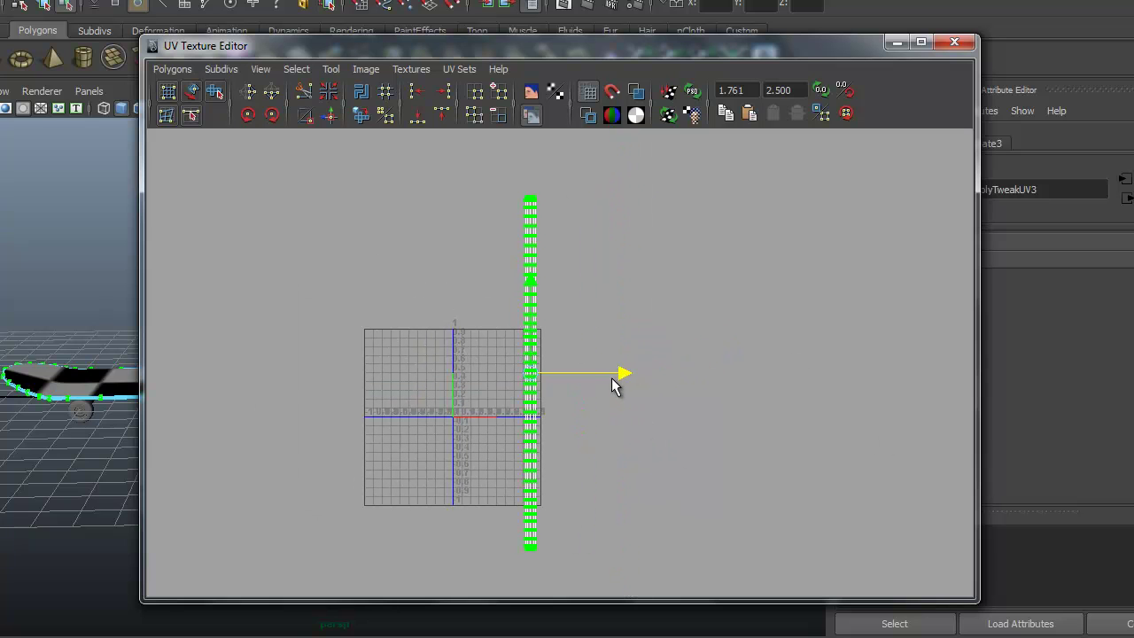
drag(534, 374, 499, 419)
key(w)
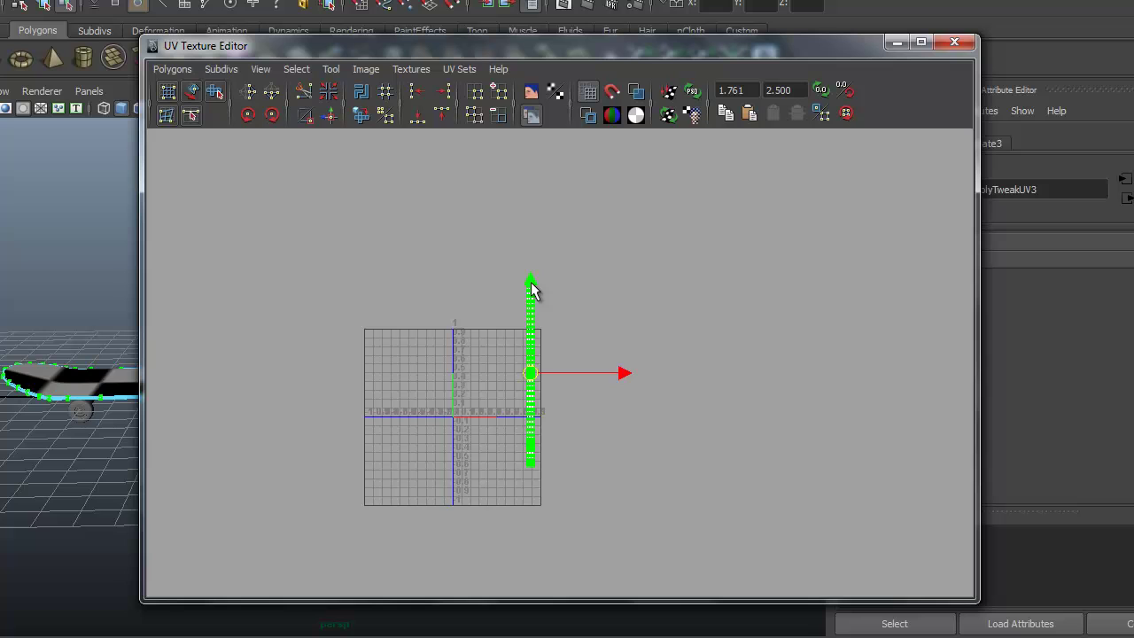
drag(532, 288, 530, 239)
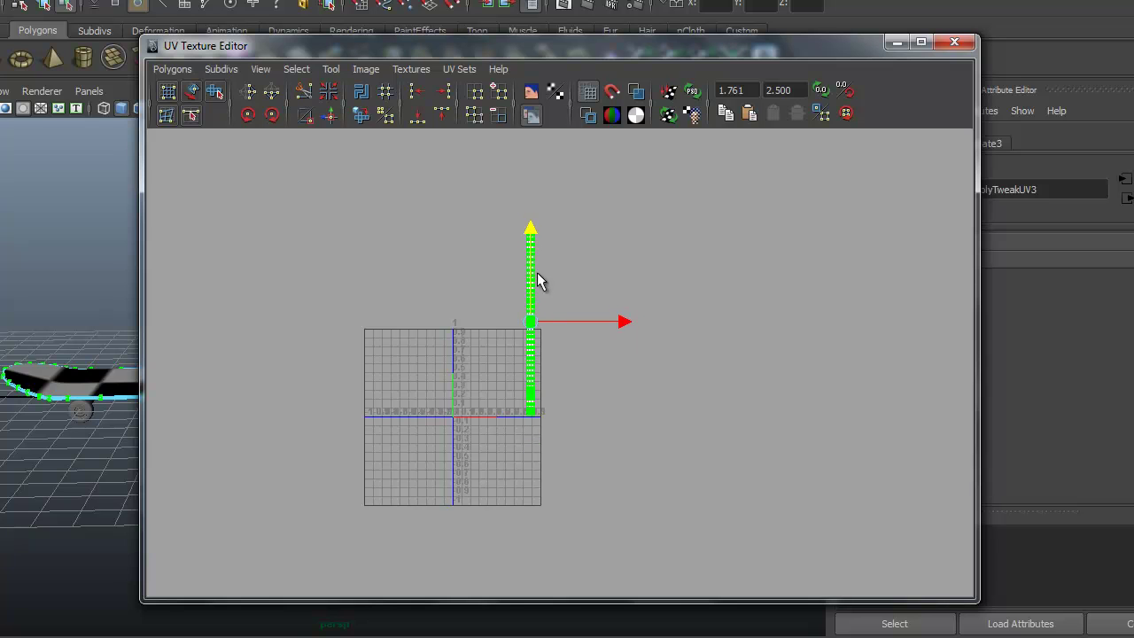
Step: Scale the side strip's UV shell down slightly and lower it so its bottom end sits just above the U axis
key(e)
key(r)
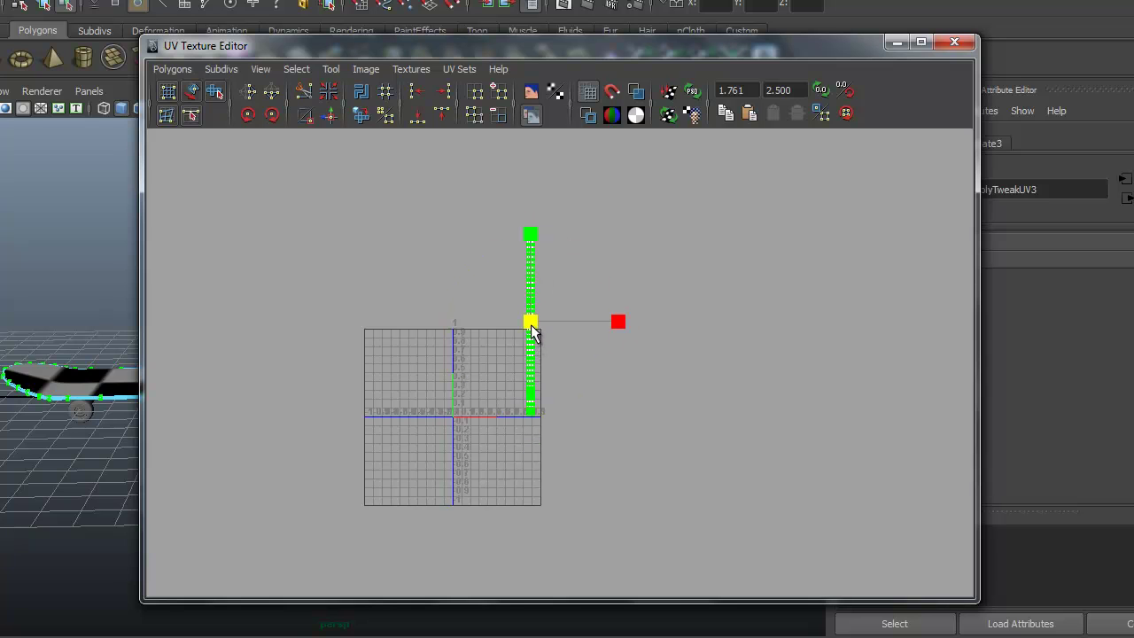
drag(530, 325, 522, 337)
alt+right_drag(456, 396, 851, 372)
alt+middle_drag(721, 387, 751, 406)
key(w)
drag(545, 227, 545, 246)
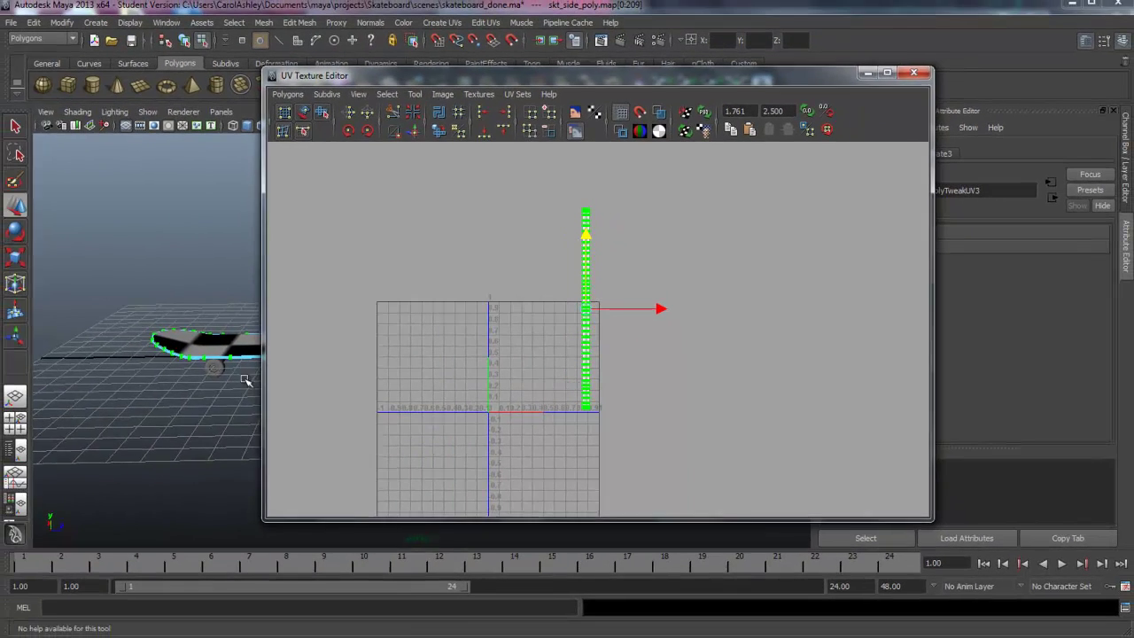
Step: Switch the side strip to edge selection at the board's rounded end
alt+drag(20, 436, 104, 482)
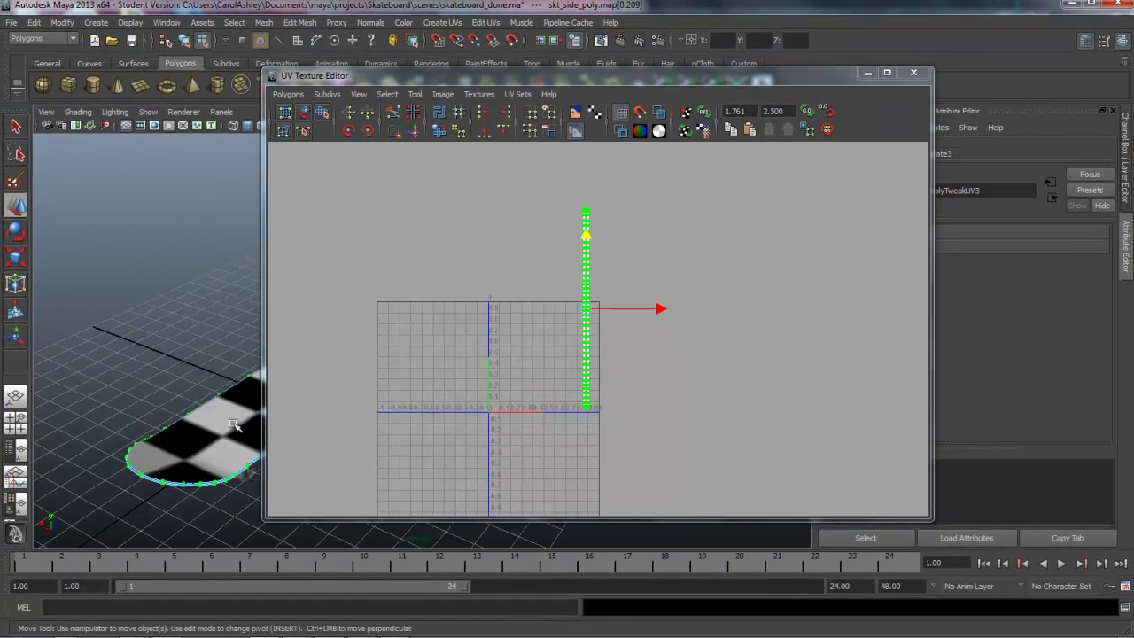
alt+middle_drag(233, 425, 157, 354)
alt+right_drag(156, 355, 165, 385)
alt+drag(165, 385, 227, 411)
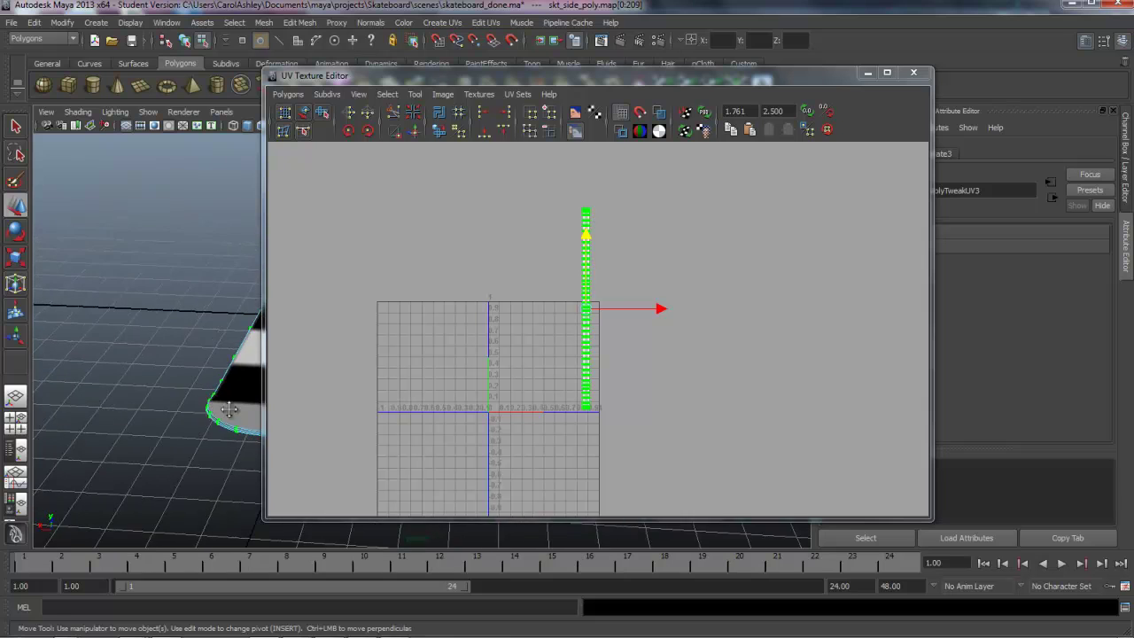
alt+middle_drag(229, 409, 167, 396)
alt+right_drag(167, 396, 200, 386)
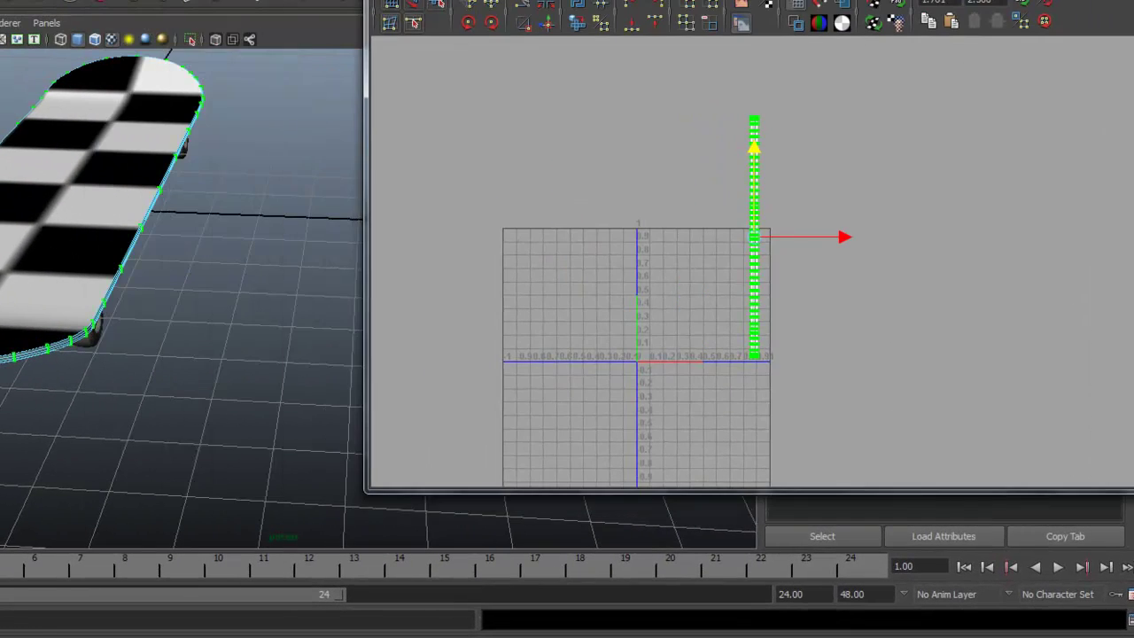
alt+drag(172, 277, 141, 443)
right_click(164, 295)
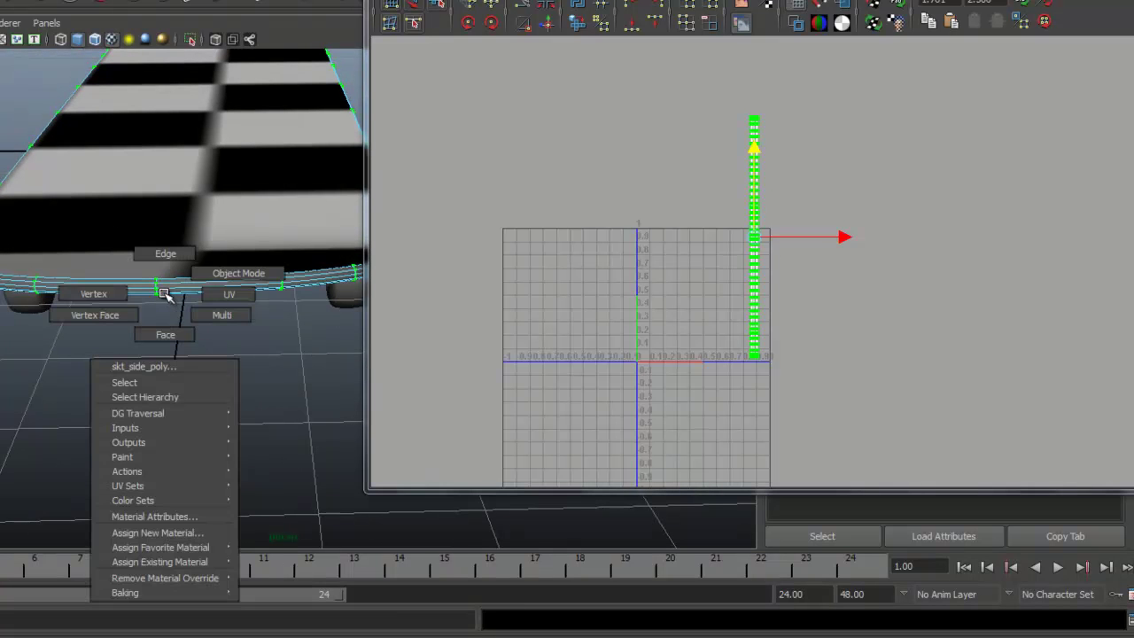
click(166, 253)
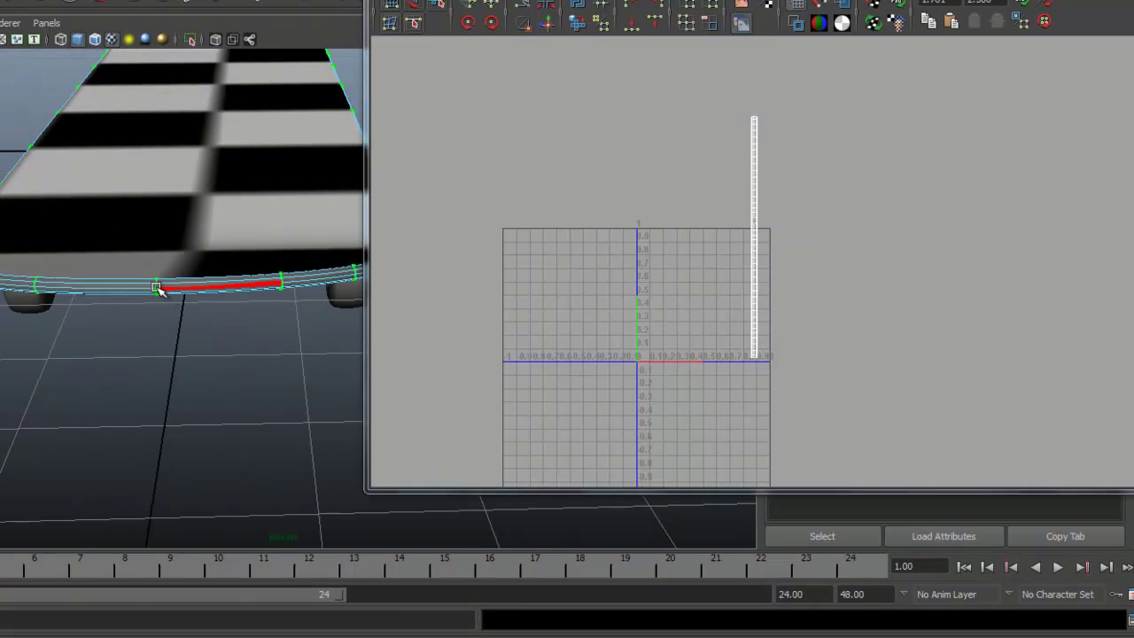
Step: Select the short crosswise edge of the side strip at the centre of the board's rounded end
click(157, 288)
alt+right_drag(143, 326, 195, 326)
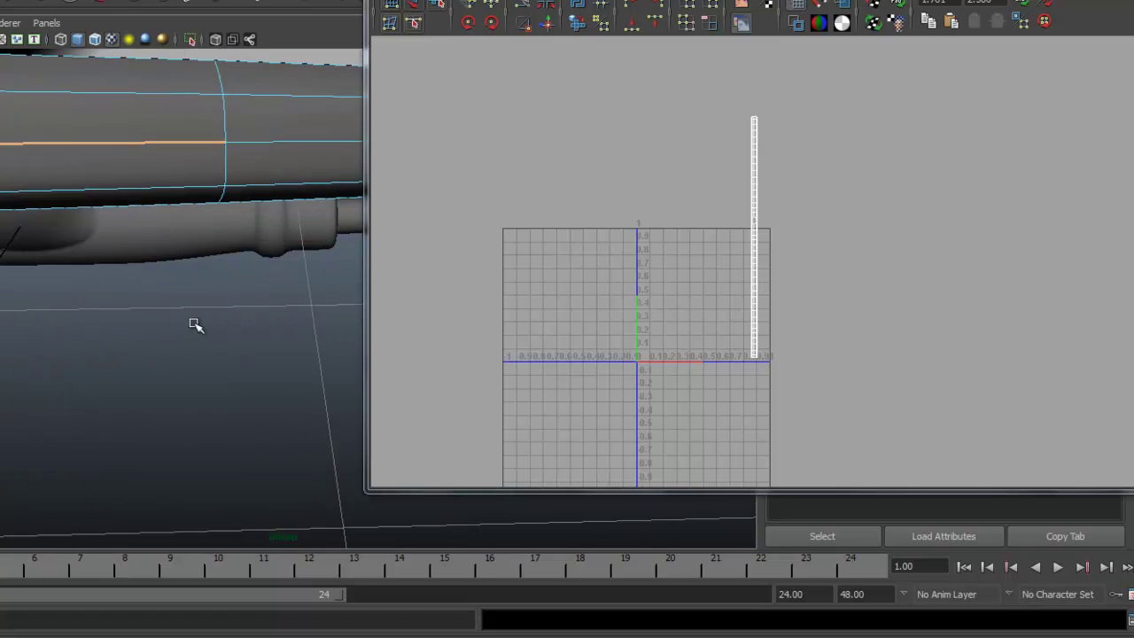
alt+middle_drag(194, 325, 231, 332)
alt+right_drag(230, 332, 190, 327)
alt+middle_drag(188, 326, 197, 321)
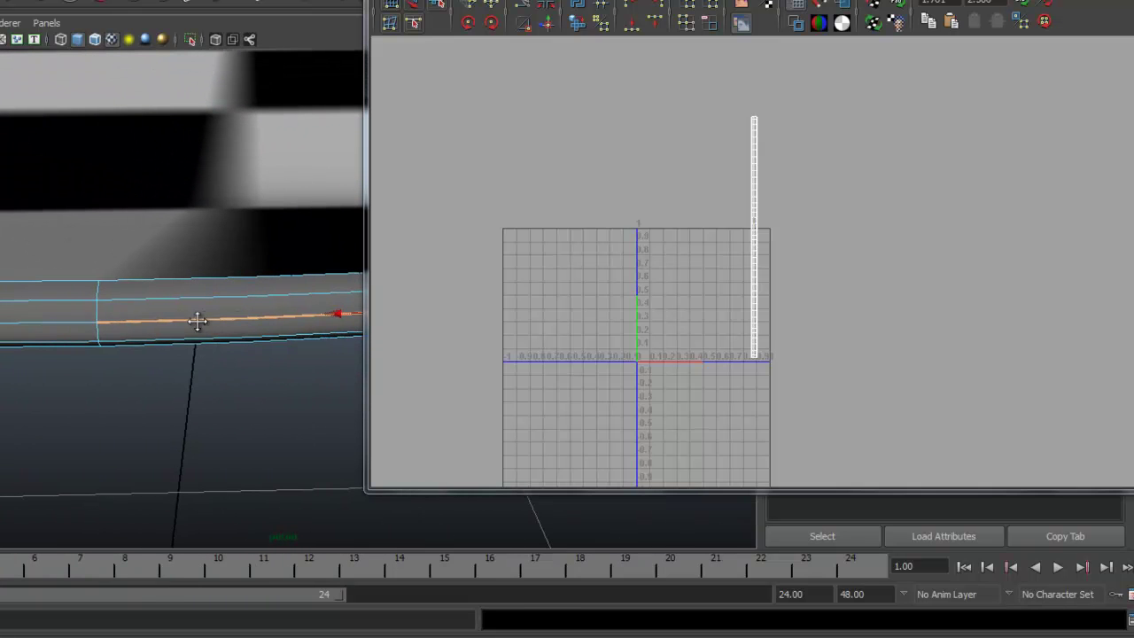
click(97, 316)
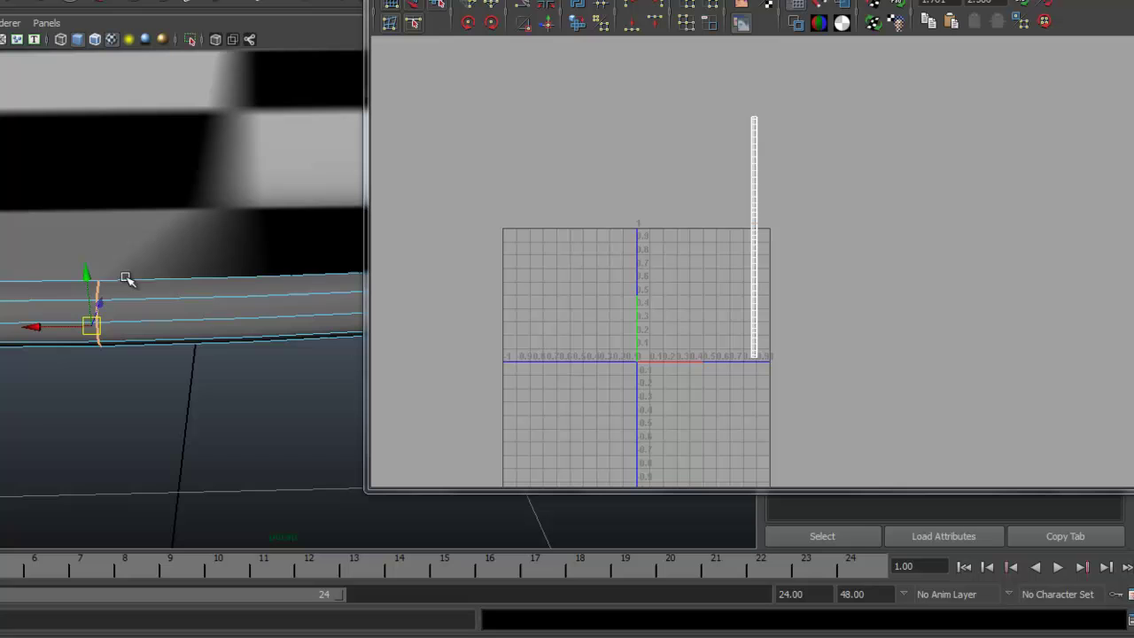
alt+right_drag(264, 393, 163, 393)
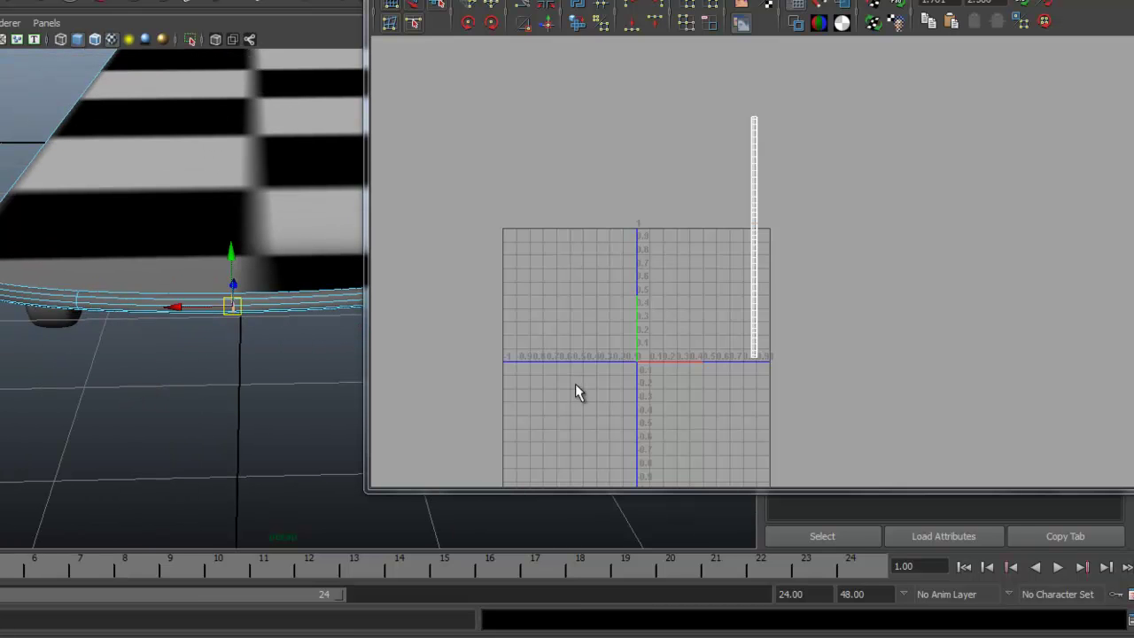
Step: Examine where the selected edge lies along the side strip's UV shell relative to the texture square
alt+right_drag(568, 397, 849, 272)
alt+middle_drag(849, 271, 777, 334)
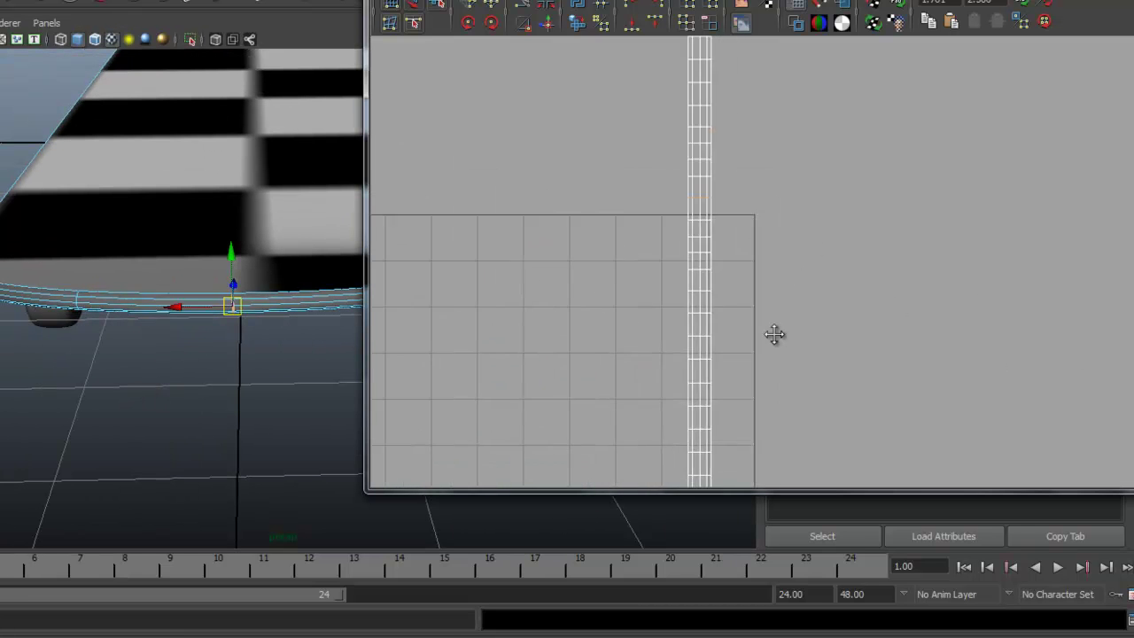
alt+right_drag(777, 334, 708, 215)
alt+middle_drag(708, 216, 746, 151)
alt+right_drag(906, 252, 471, 257)
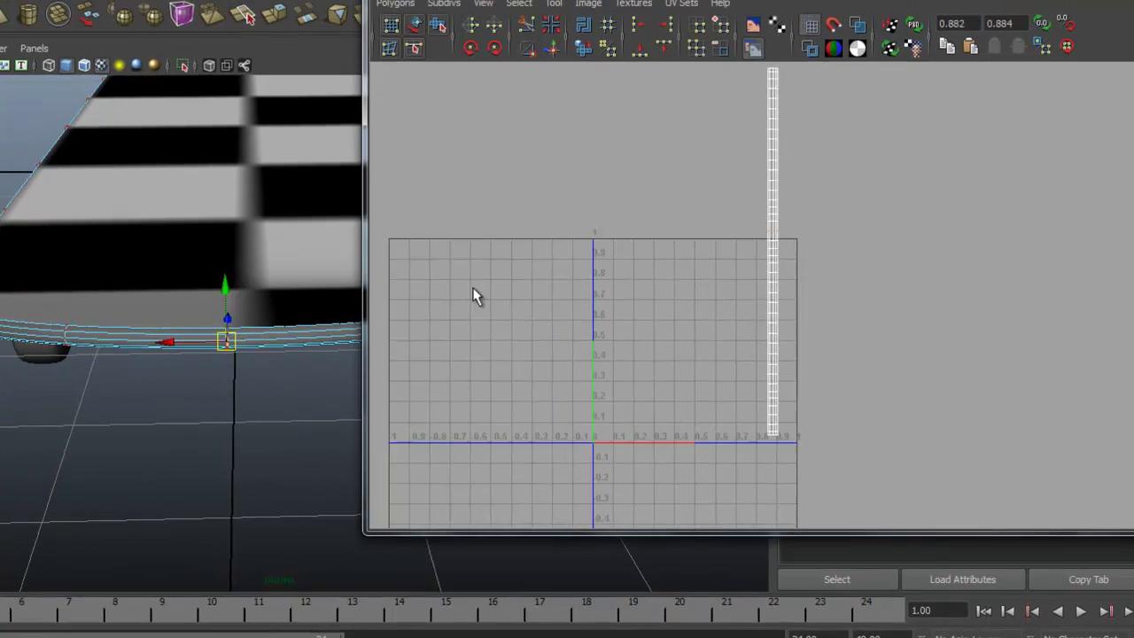
alt+right_drag(933, 296, 873, 290)
alt+middle_drag(873, 289, 877, 302)
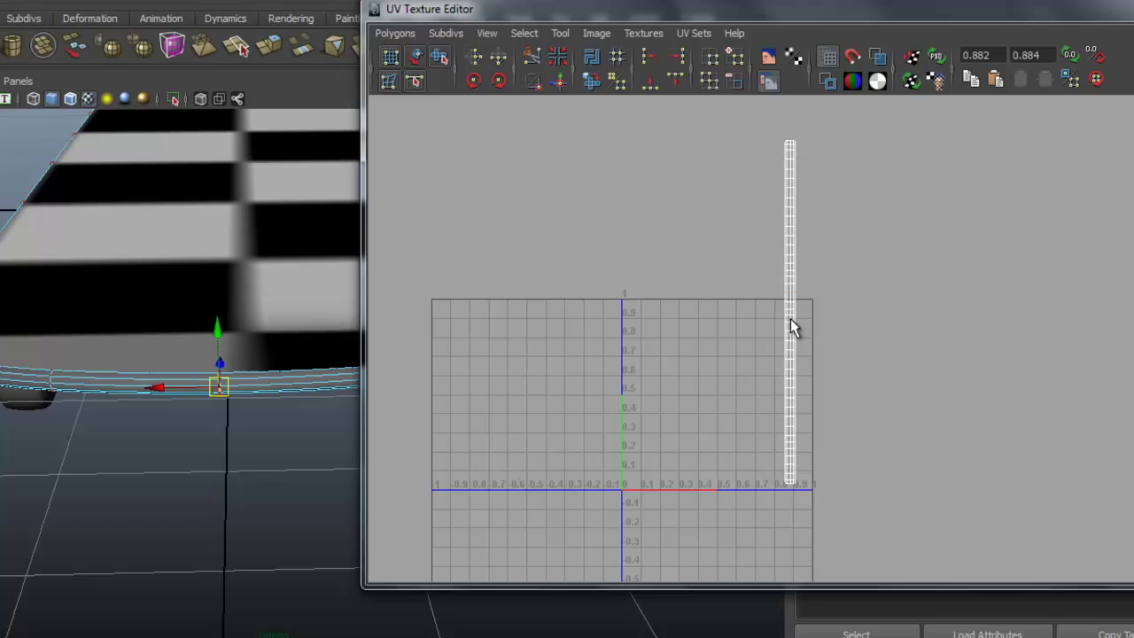
alt+right_drag(666, 357, 984, 347)
alt+middle_drag(984, 347, 994, 447)
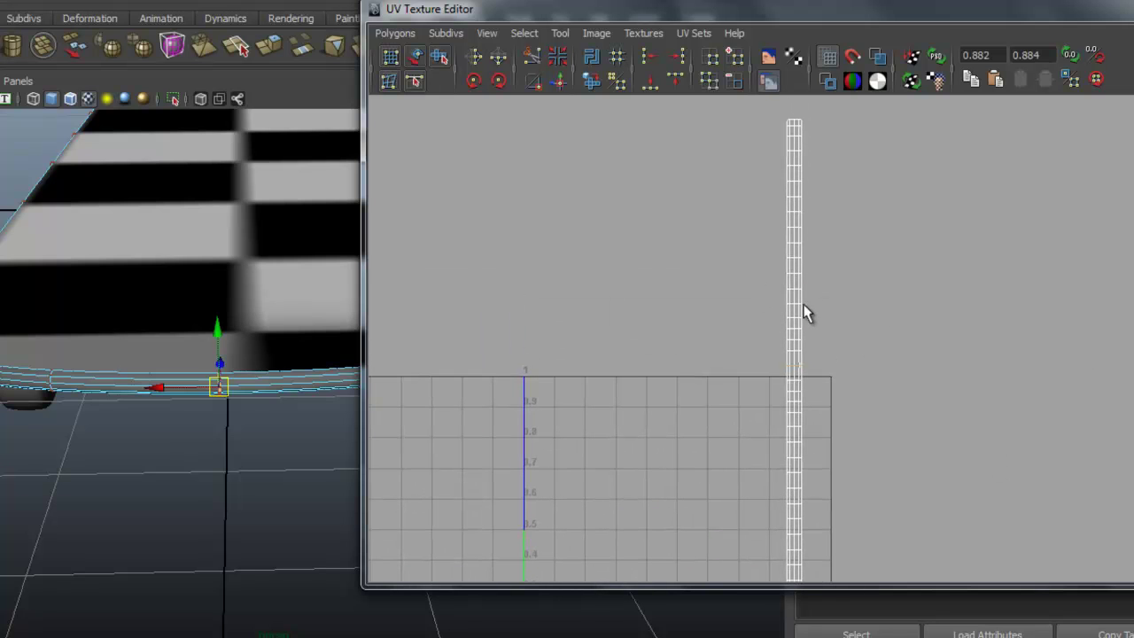
Step: Cut the side strip's UV shell at the selected edge and select all UVs of the upper piece
right_drag(805, 312, 877, 288)
click(807, 306)
alt+right_drag(1069, 395, 629, 404)
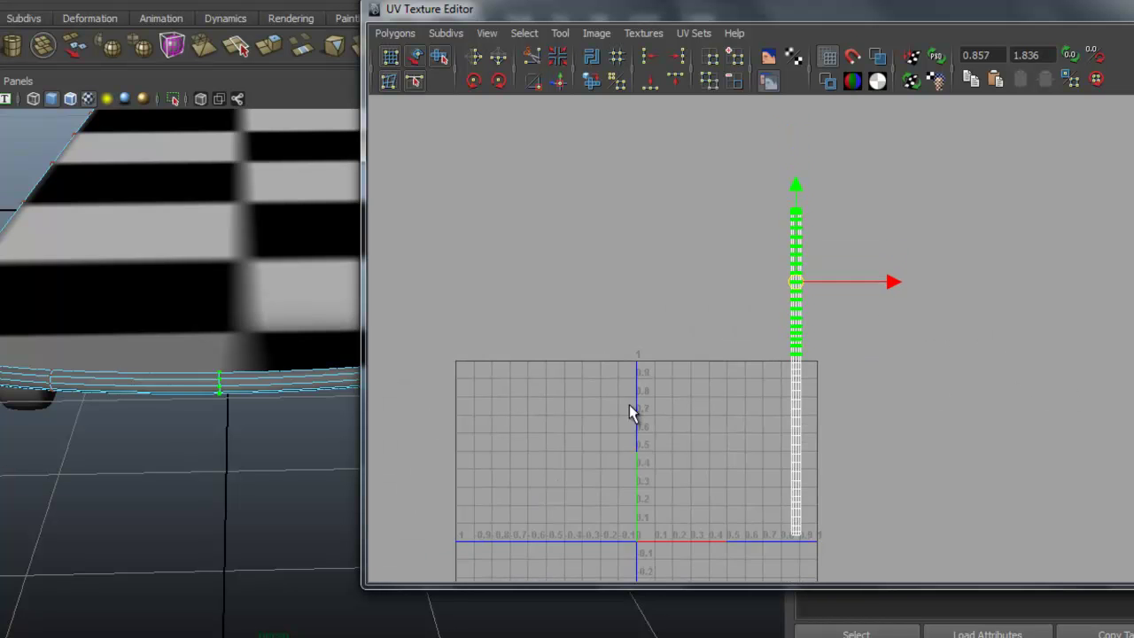
Step: Move the upper side-strip piece left along U and down into the texture square beside the other piece
alt+middle_drag(767, 439, 761, 394)
drag(884, 253, 857, 238)
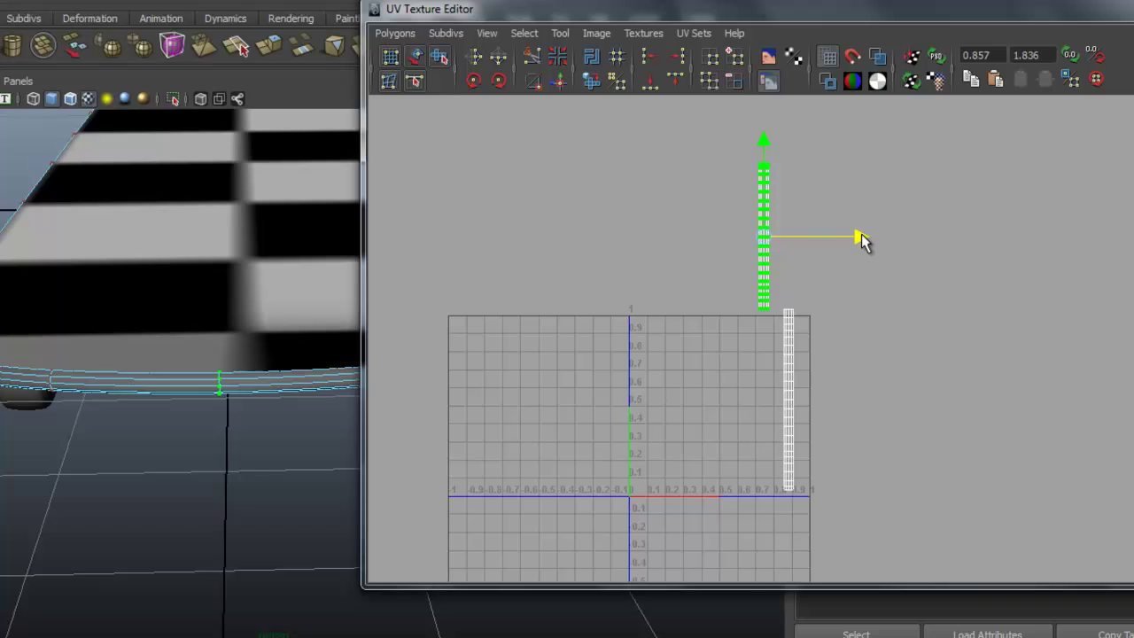
click(764, 143)
drag(764, 144, 766, 326)
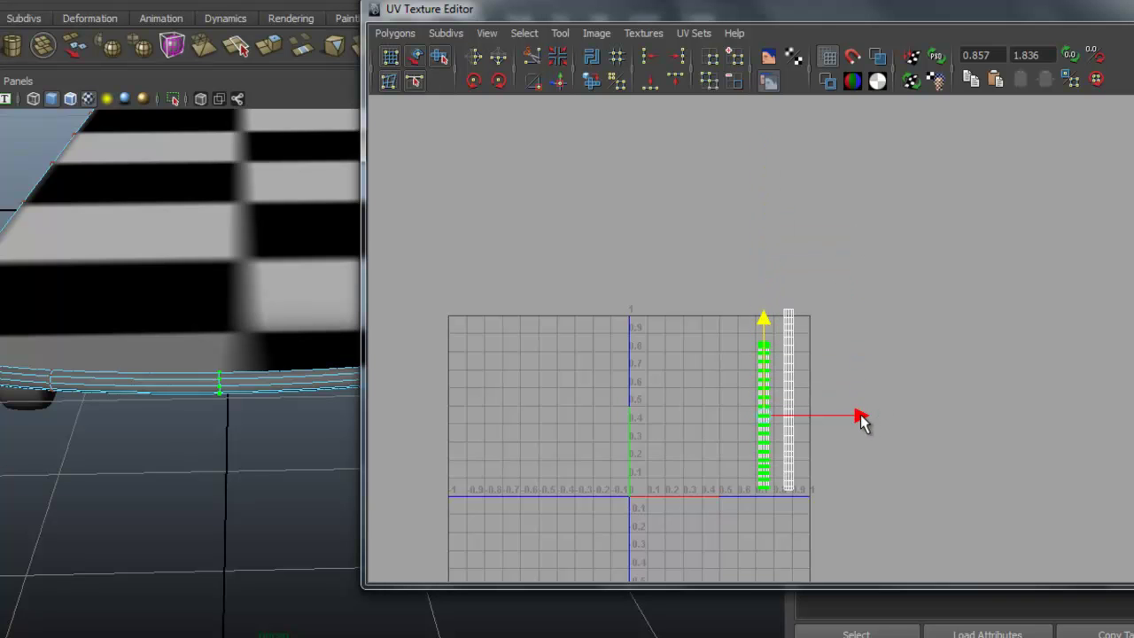
click(860, 418)
Step: Select the longer side-strip piece and nudge it down along V to fit the texture square's height
drag(814, 277, 785, 498)
alt+right_drag(652, 424, 957, 420)
alt+middle_drag(890, 450, 869, 388)
click(767, 277)
drag(768, 280, 770, 287)
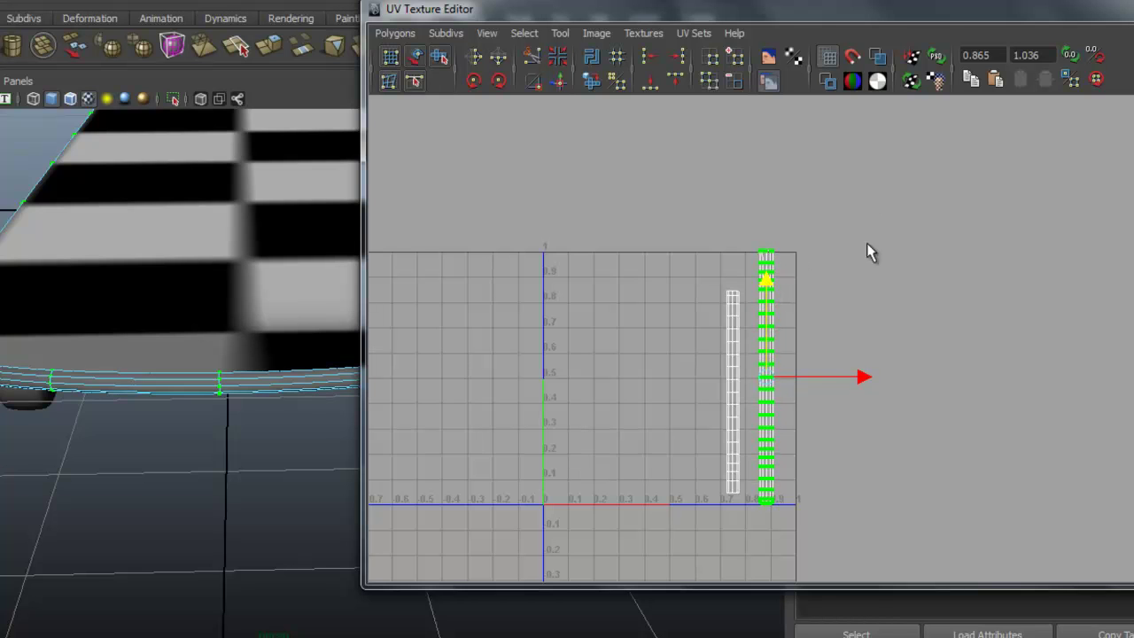
Step: Select both side-strip UV pieces and scale them down slightly together to fit inside the texture square
drag(866, 196, 721, 519)
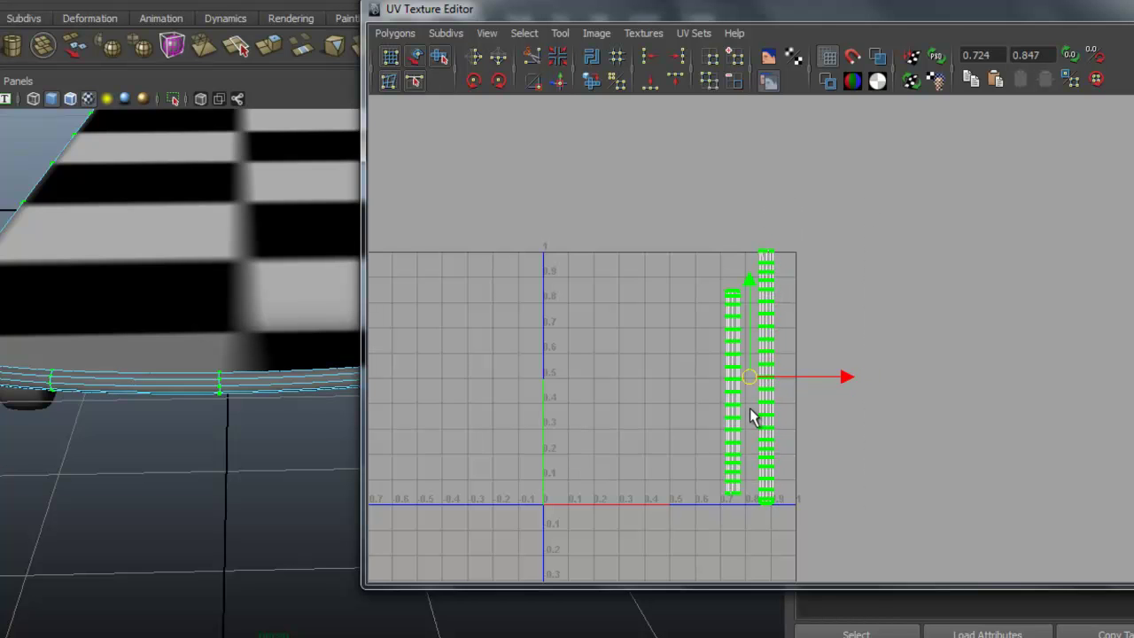
key(r)
shift+middle_drag(755, 376, 752, 377)
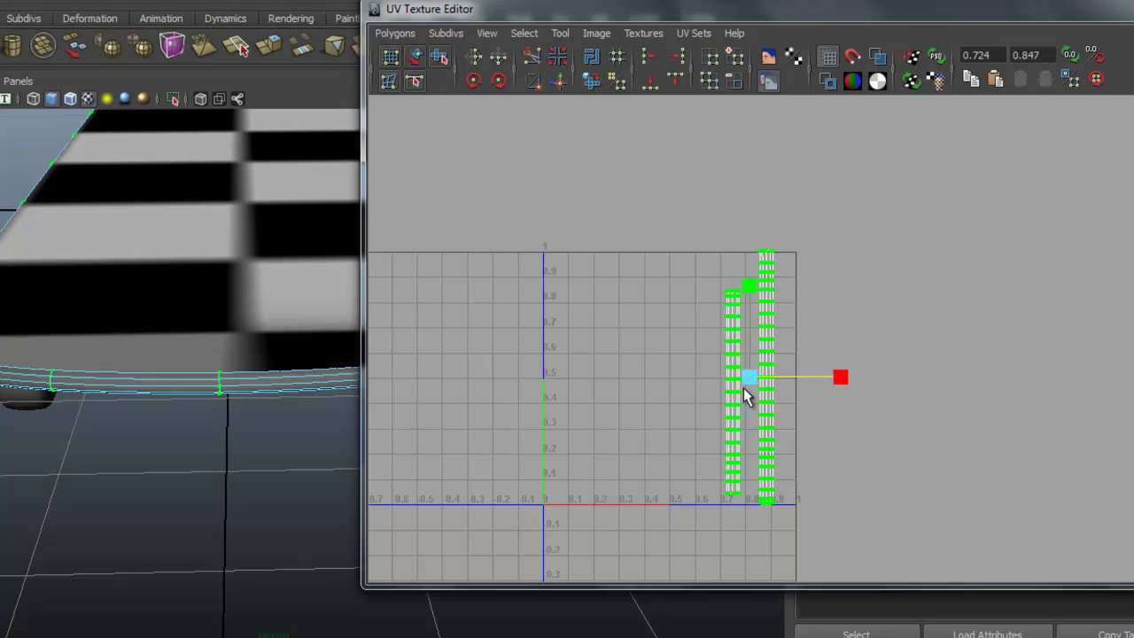
drag(751, 383, 752, 390)
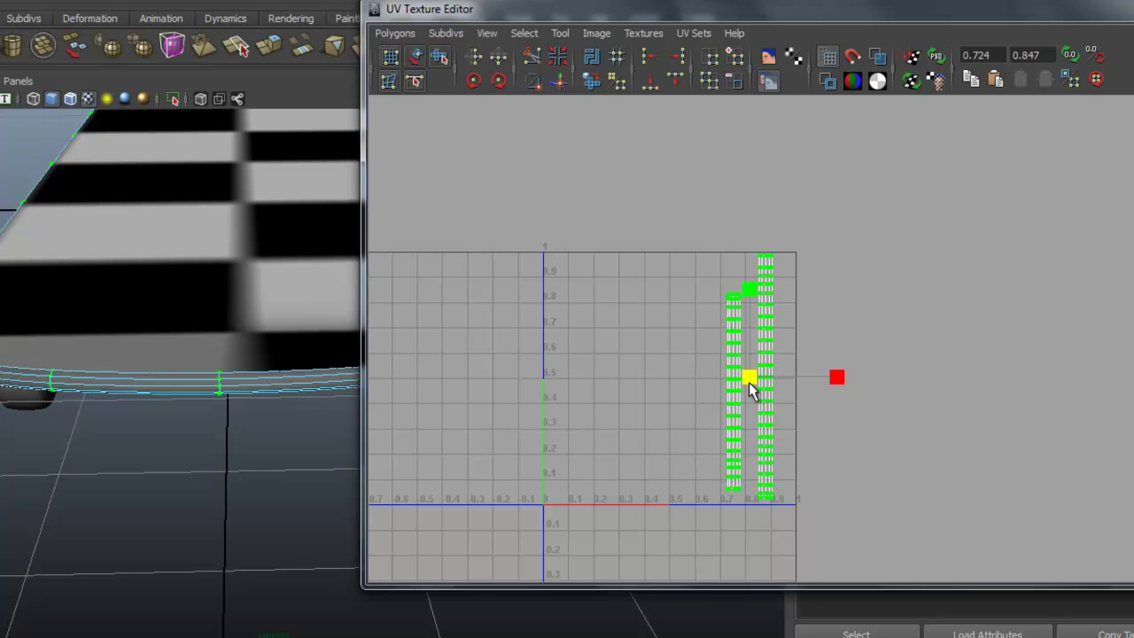
alt+right_drag(676, 423, 1118, 424)
alt+middle_drag(910, 431, 996, 411)
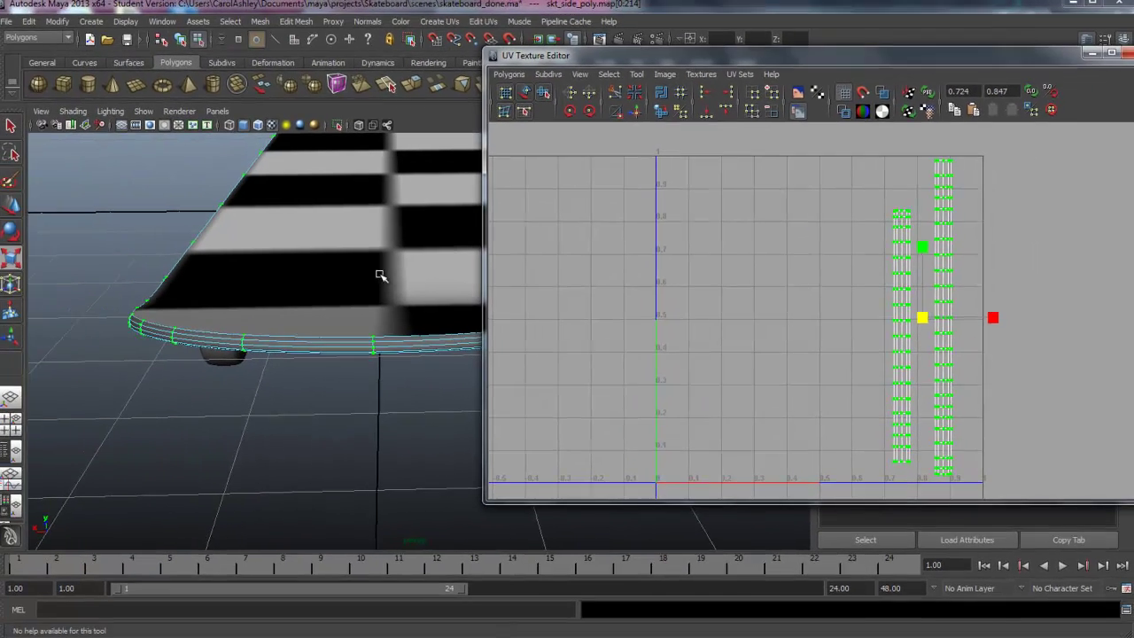
Step: Return the side strip to object mode and select the side strip, top deck and bottom deck together
right_click(247, 357)
right_drag(397, 323, 446, 306)
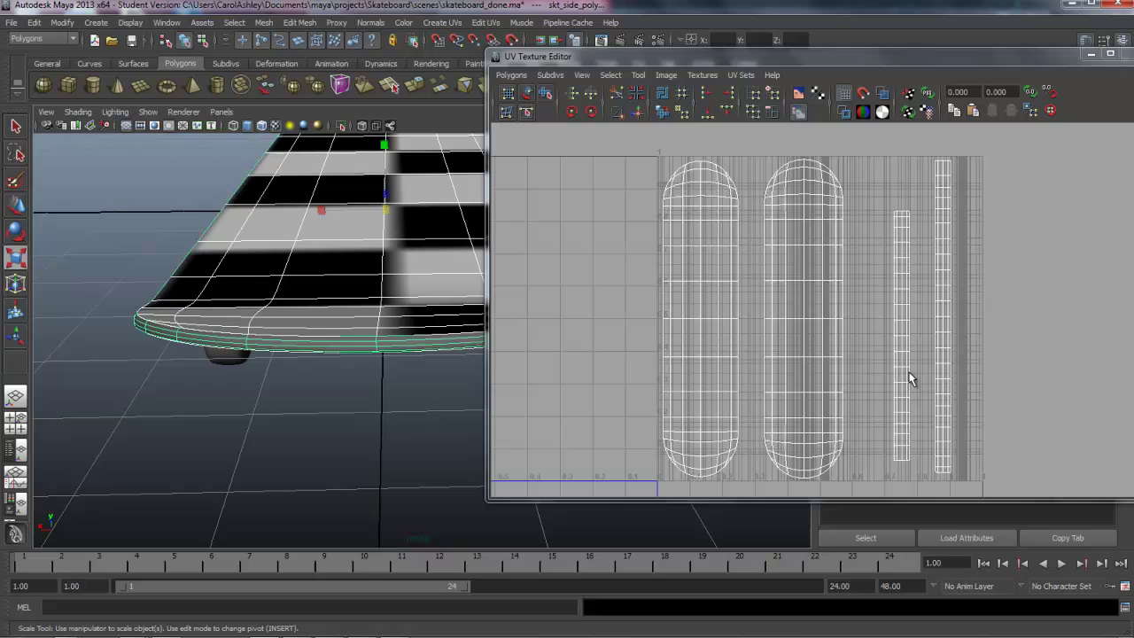
alt+middle_drag(479, 405, 380, 405)
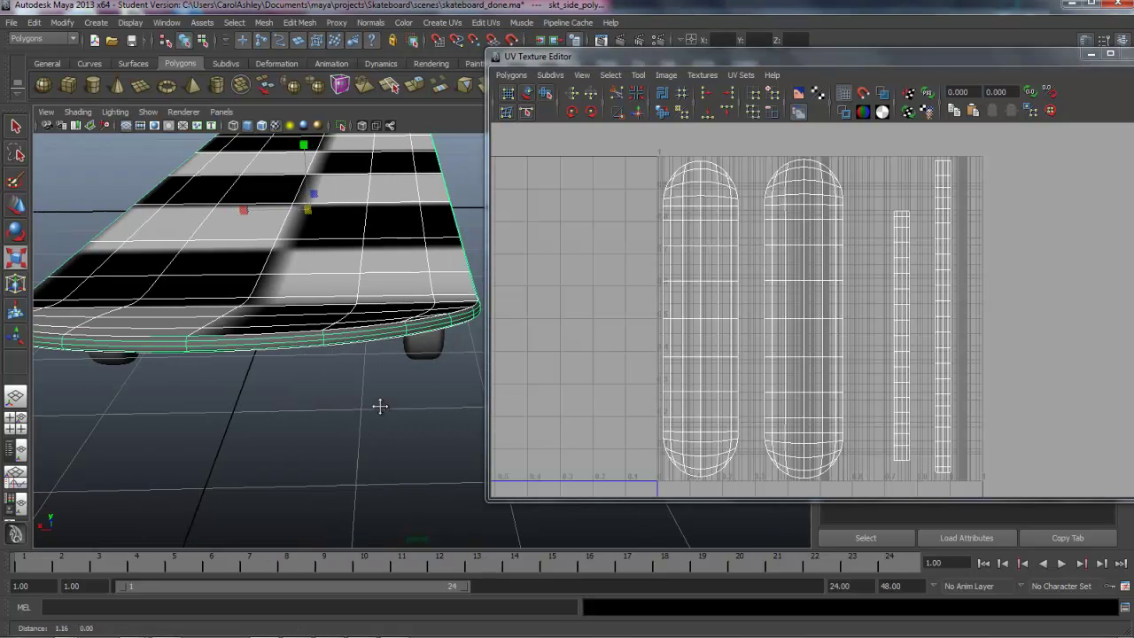
click(358, 340)
click(358, 302)
alt+drag(338, 405, 373, 284)
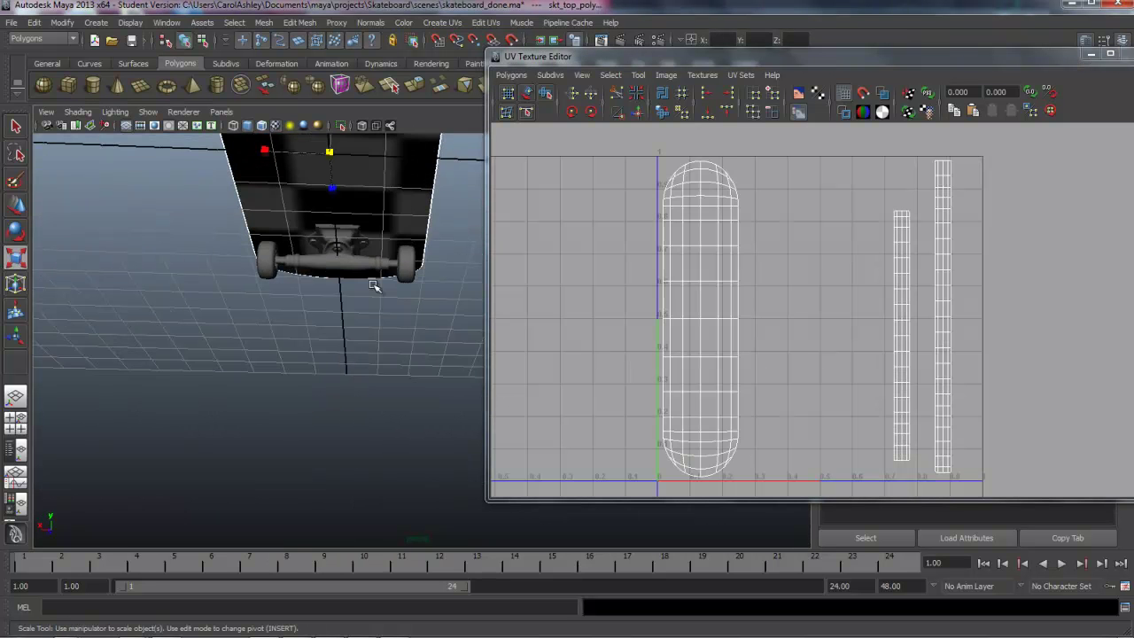
shift+click(402, 200)
alt+drag(402, 199, 401, 353)
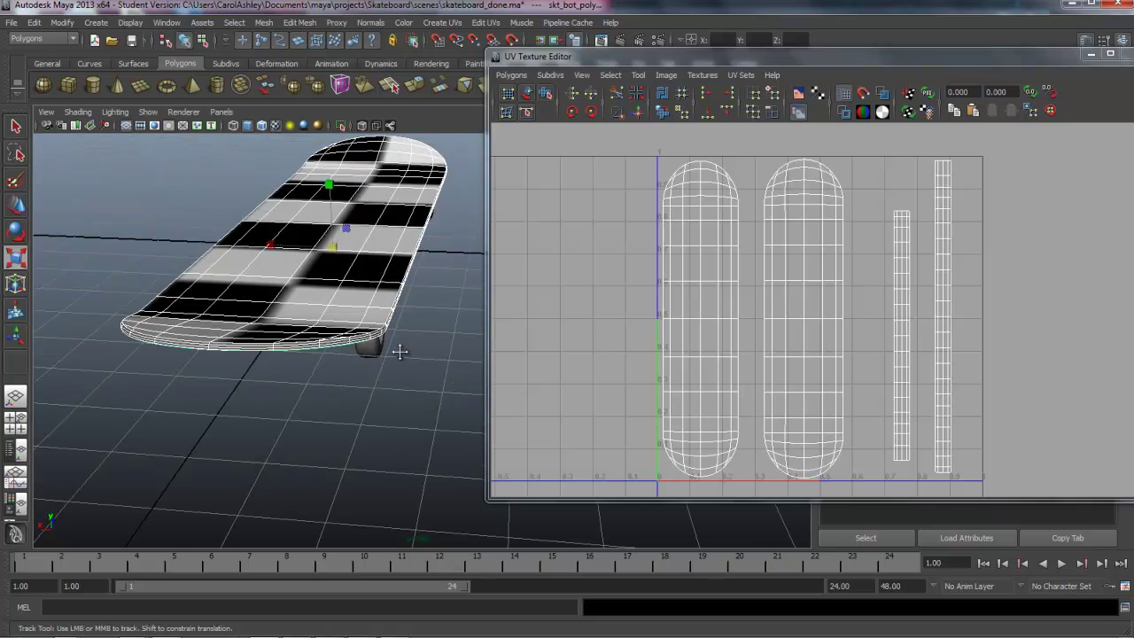
Step: Frame all the skateboard's UV shells and turn on the texture image display behind them
alt+middle_drag(851, 376, 833, 376)
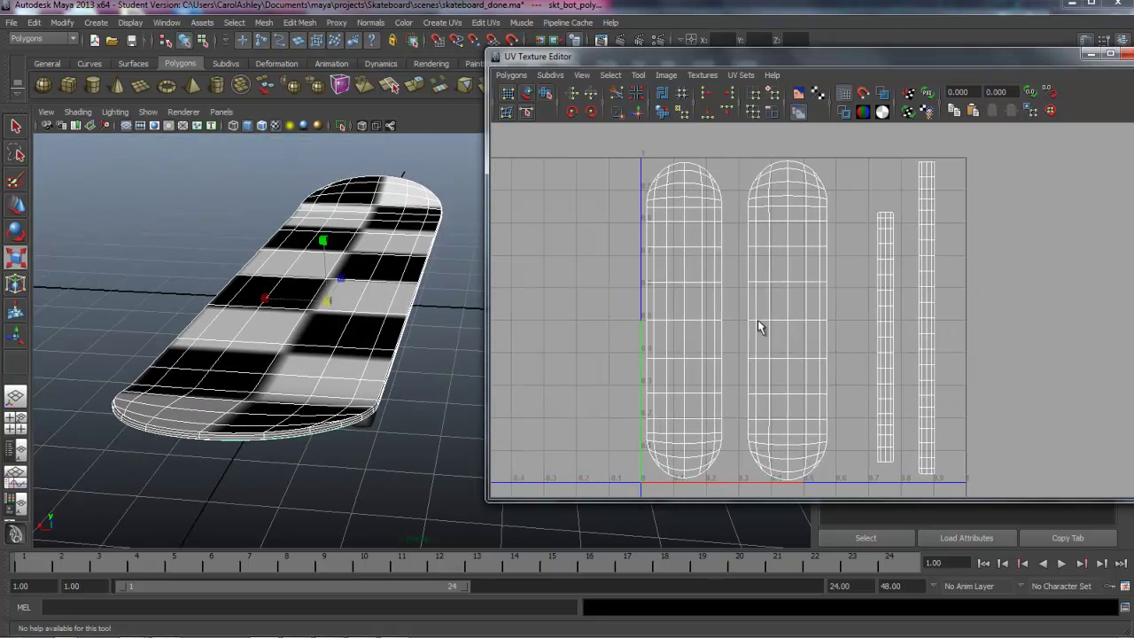
alt+right_drag(998, 379, 836, 375)
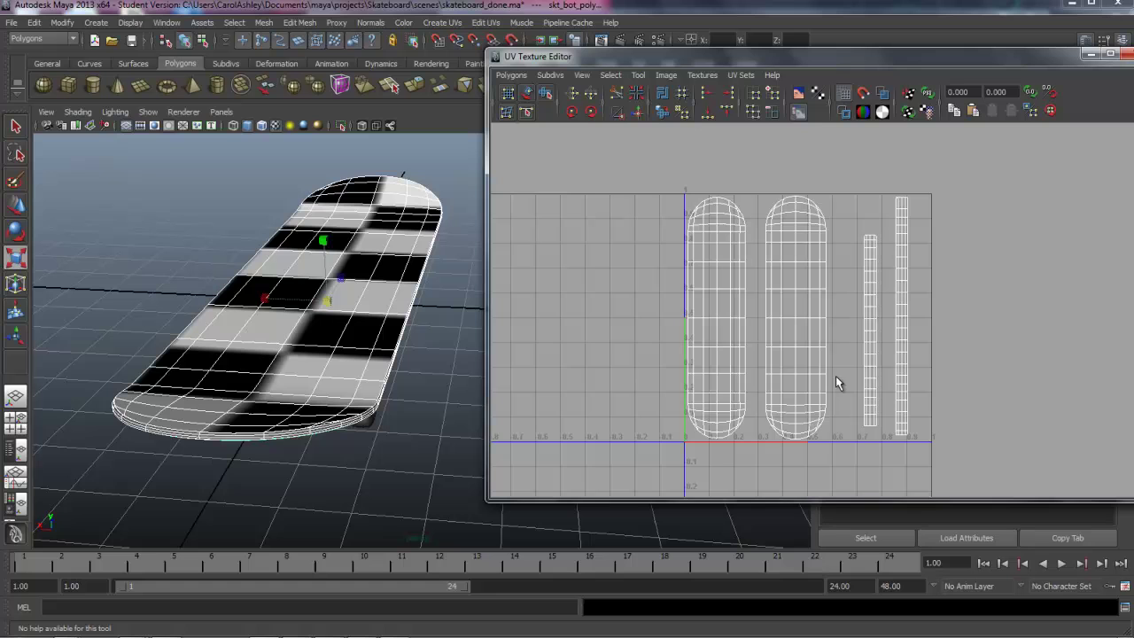
alt+middle_drag(836, 375, 835, 378)
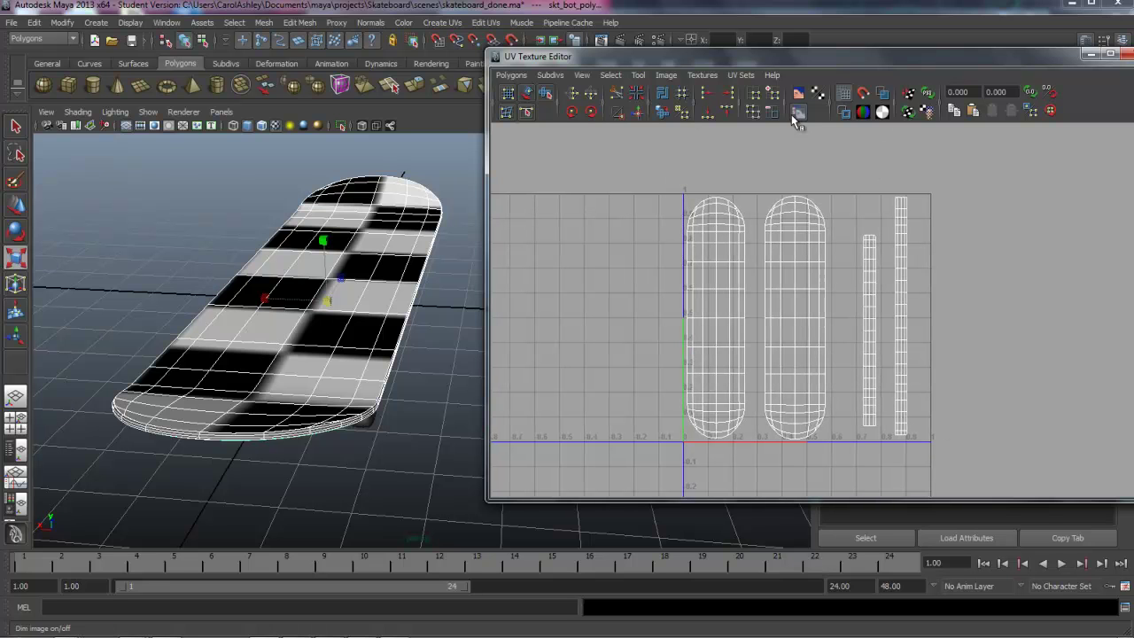
alt+drag(434, 386, 438, 430)
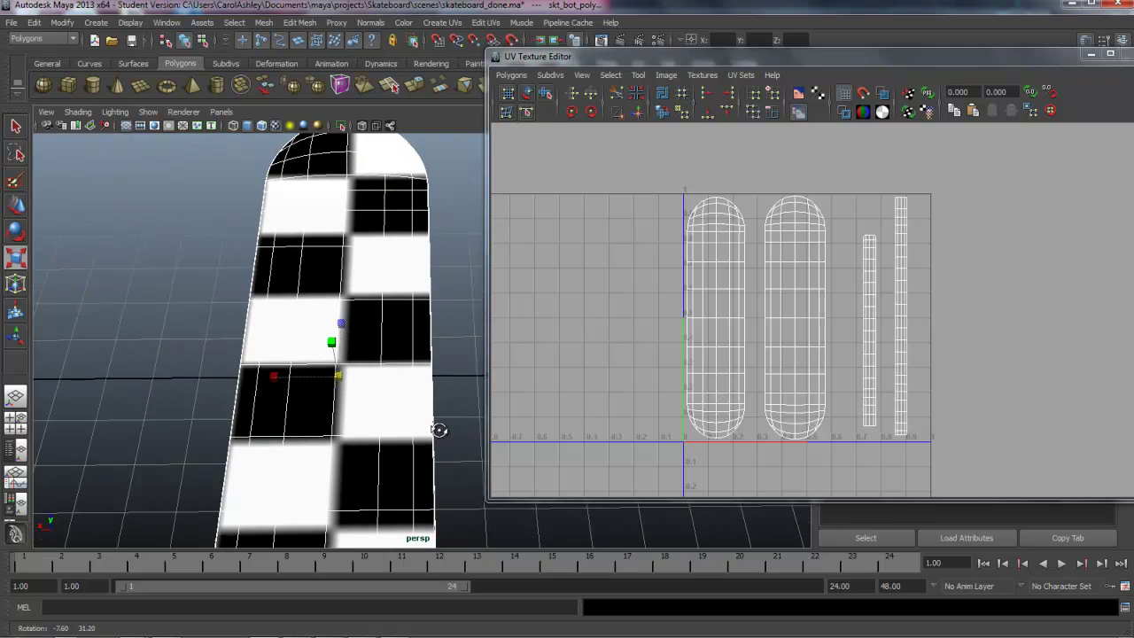
click(797, 95)
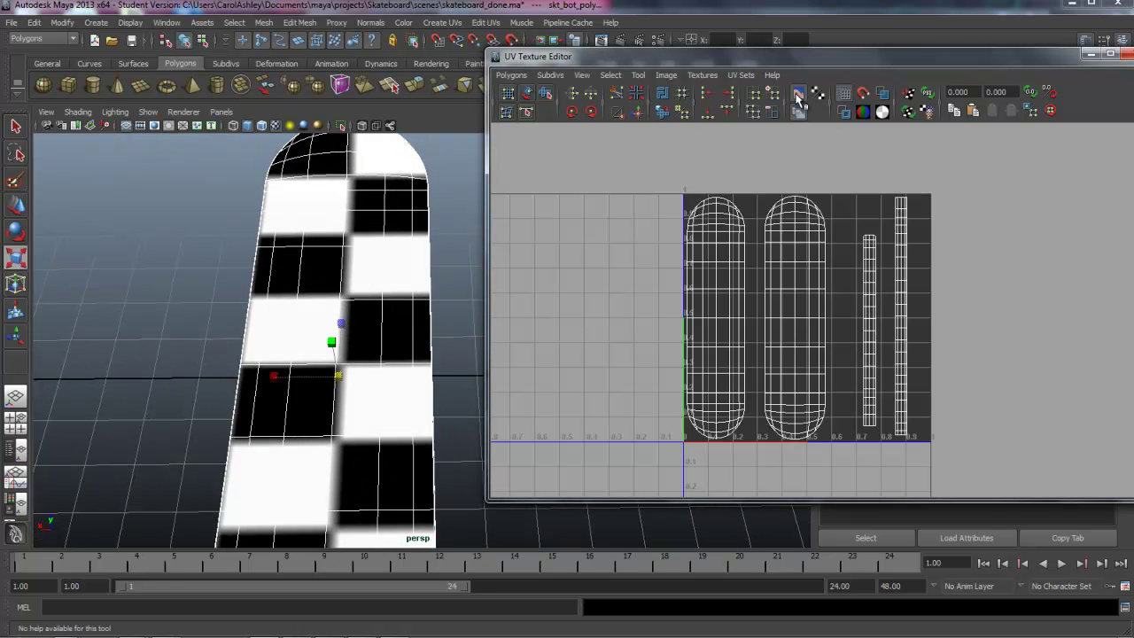
Step: Select the top deck and dim the checker image behind its UV shell in the UV Texture Editor
click(404, 328)
alt+right_drag(650, 331, 824, 344)
alt+middle_drag(805, 340, 876, 339)
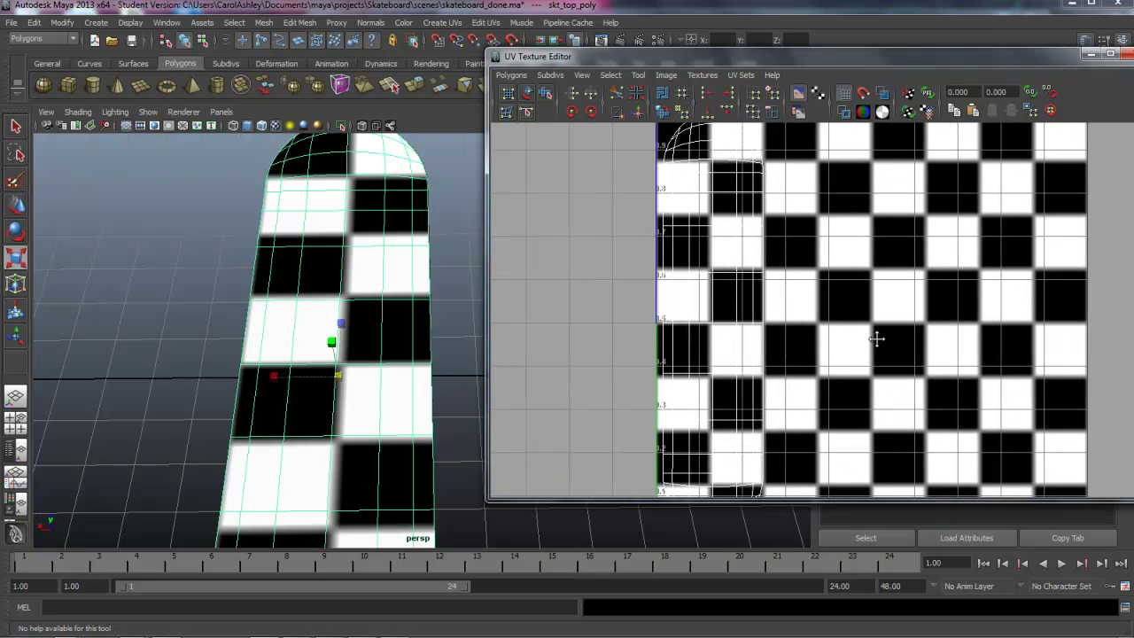
click(799, 113)
scroll(824, 341, down, 3)
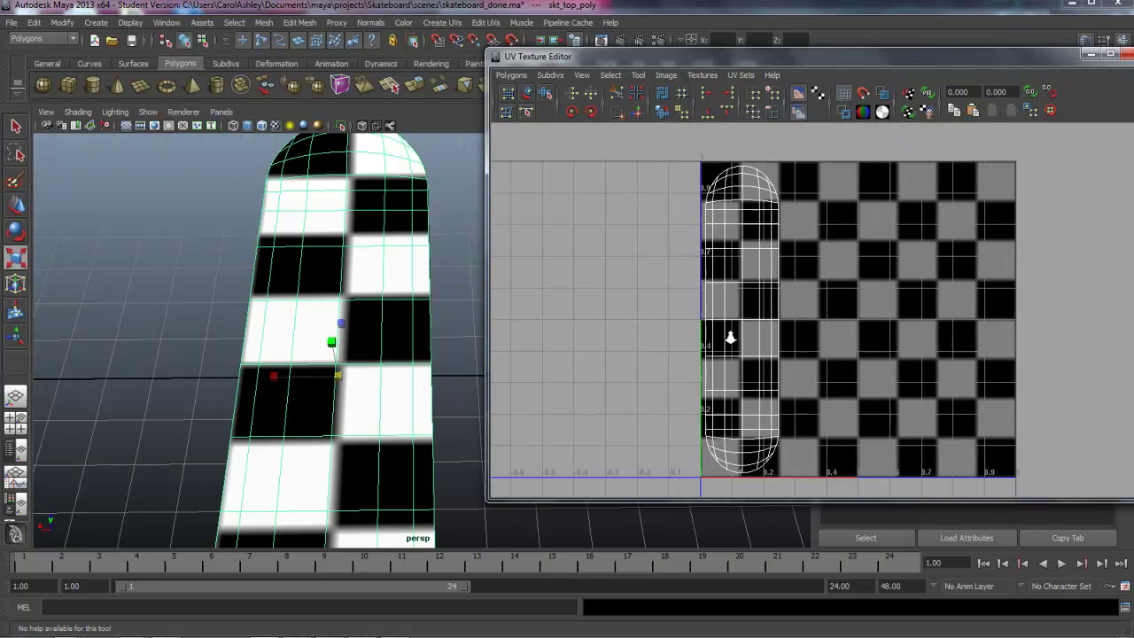
Step: Replace the top deck's checker material with the existing default lambert1 material
alt+right_drag(444, 329, 420, 339)
alt+drag(420, 339, 352, 349)
alt+right_drag(352, 349, 457, 352)
alt+middle_drag(456, 351, 407, 395)
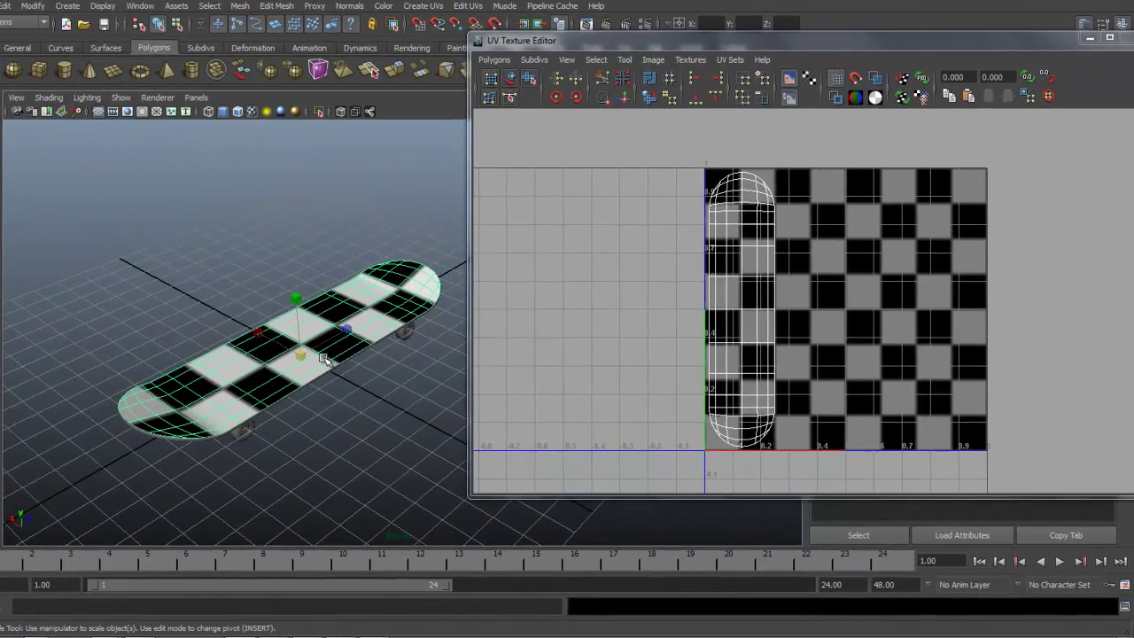
right_drag(323, 357, 443, 587)
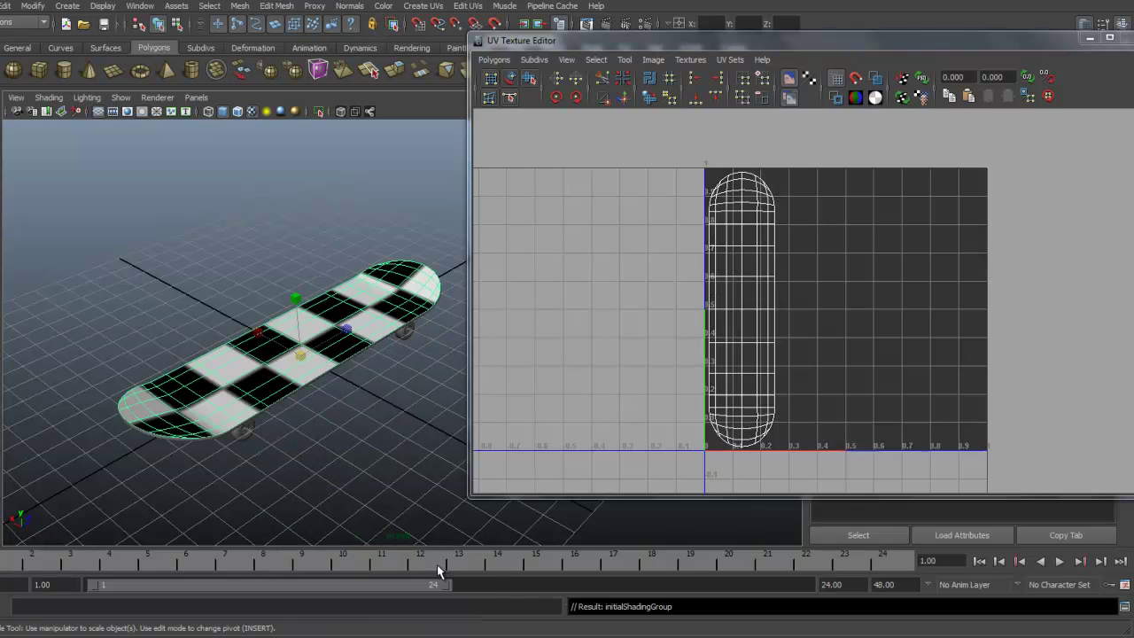
Step: Assign the default lambert1 material to the bottom deck and select the top, bottom and side-strip meshes together
alt+drag(350, 446, 317, 316)
click(315, 314)
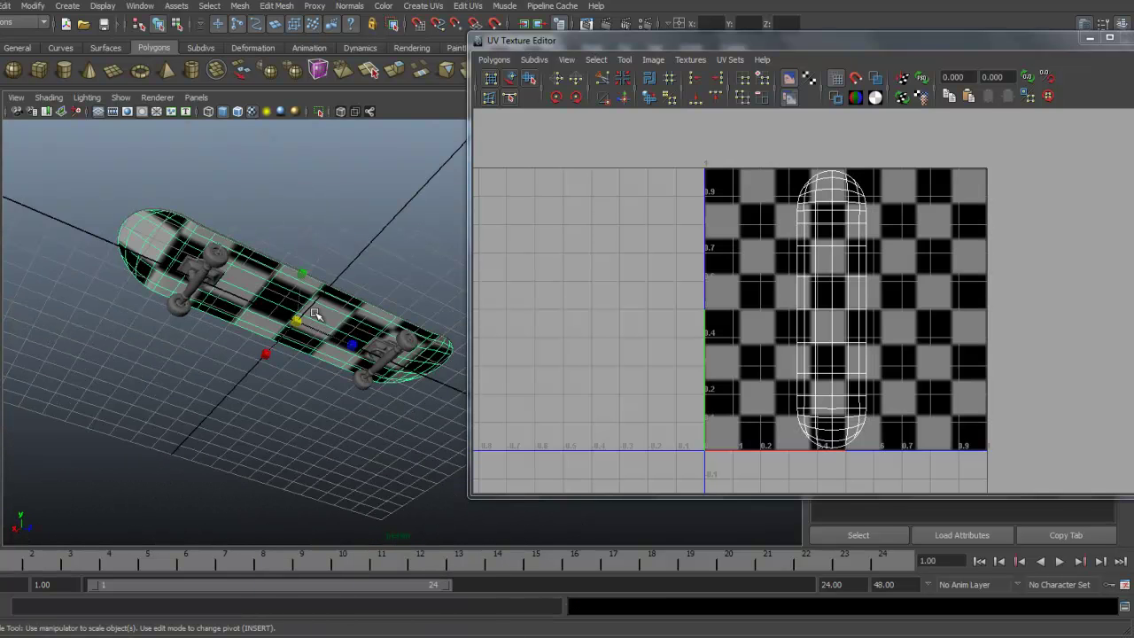
right_drag(316, 314, 415, 544)
mouse_move(319, 425)
alt+mouse_down()
mouse_move(316, 490)
mouse_move(309, 446)
mouse_move(371, 449)
mouse_move(319, 435)
mouse_move(301, 413)
alt+mouse_up()
drag(254, 324, 287, 395)
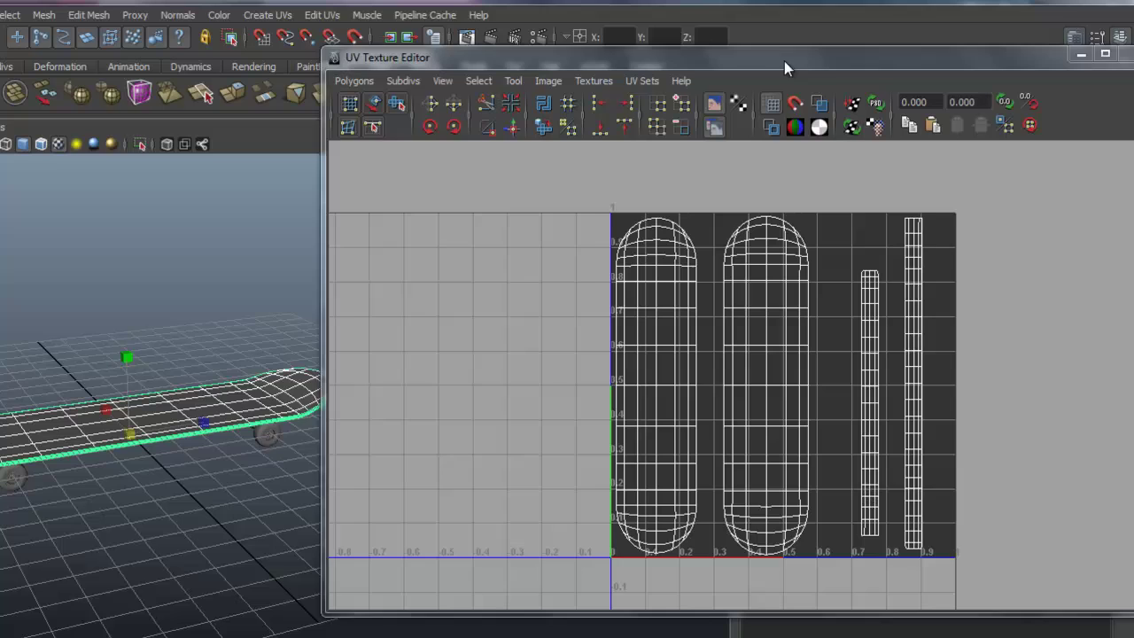
Step: Open the UV Snapshot options, enlarge the dialog to show all its settings, and set Size X to 1024
drag(785, 61, 319, 41)
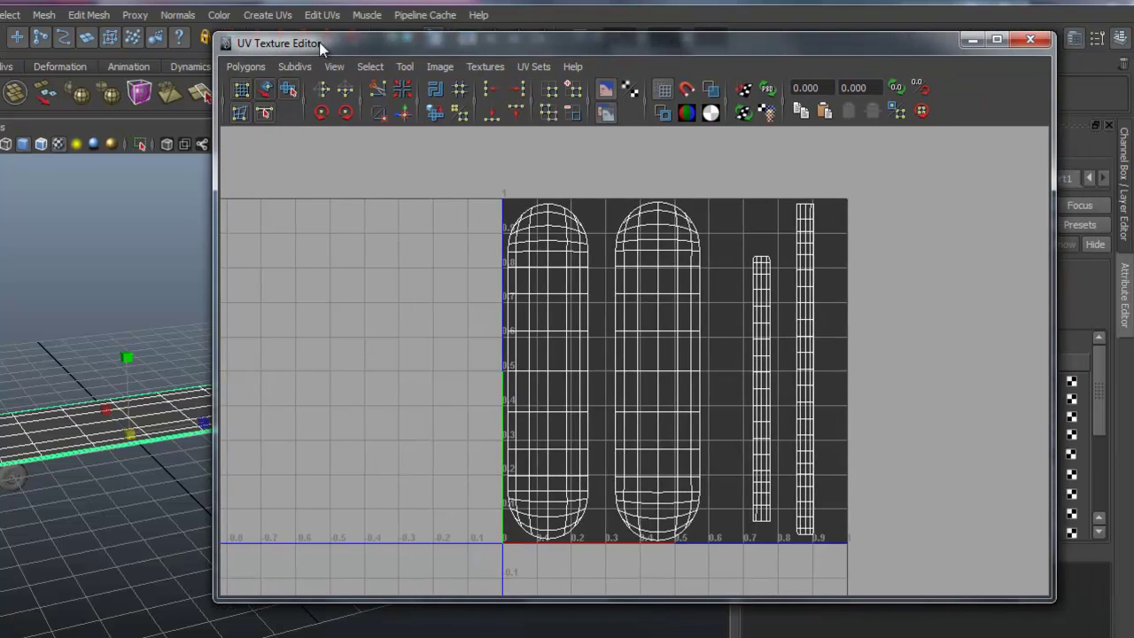
click(245, 67)
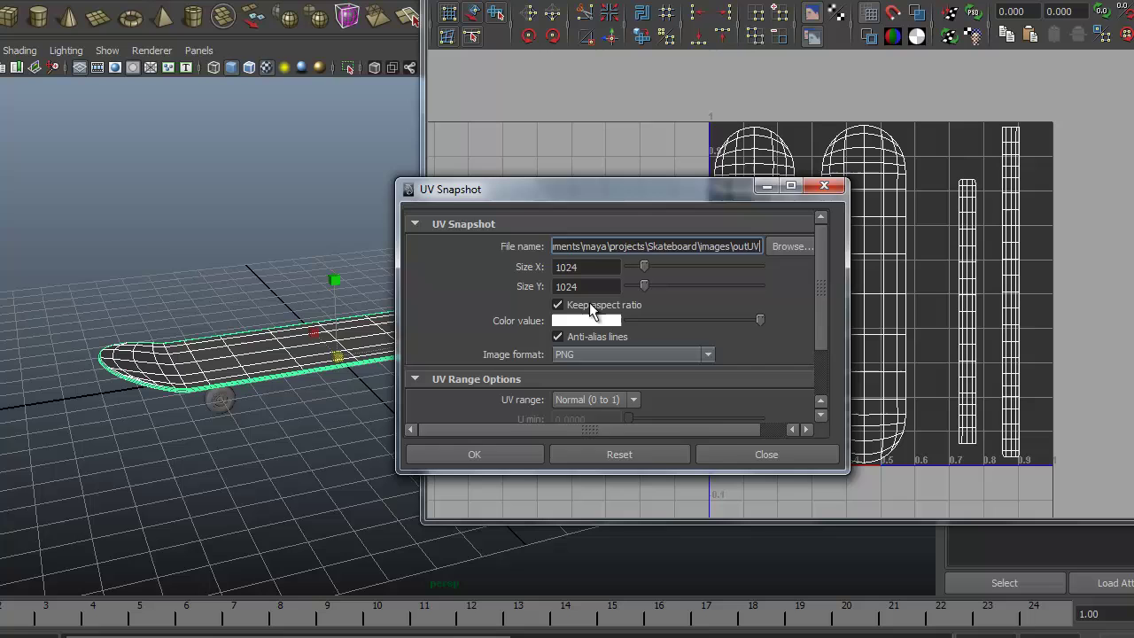
drag(617, 191, 519, 93)
drag(751, 376, 777, 440)
drag(566, 93, 543, 97)
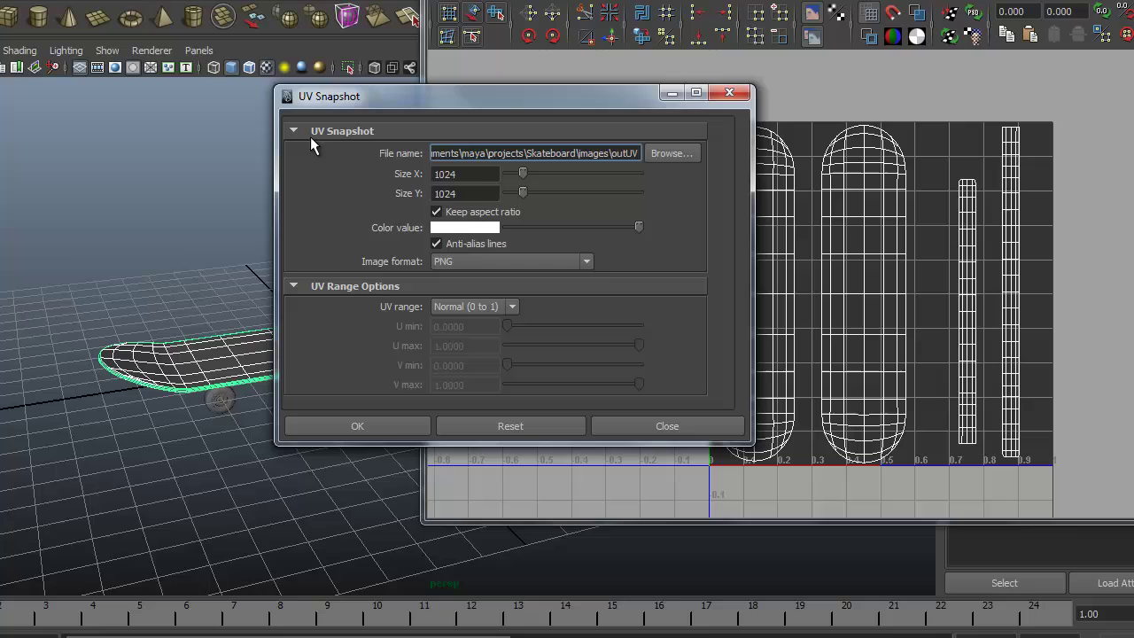
double_click(468, 175)
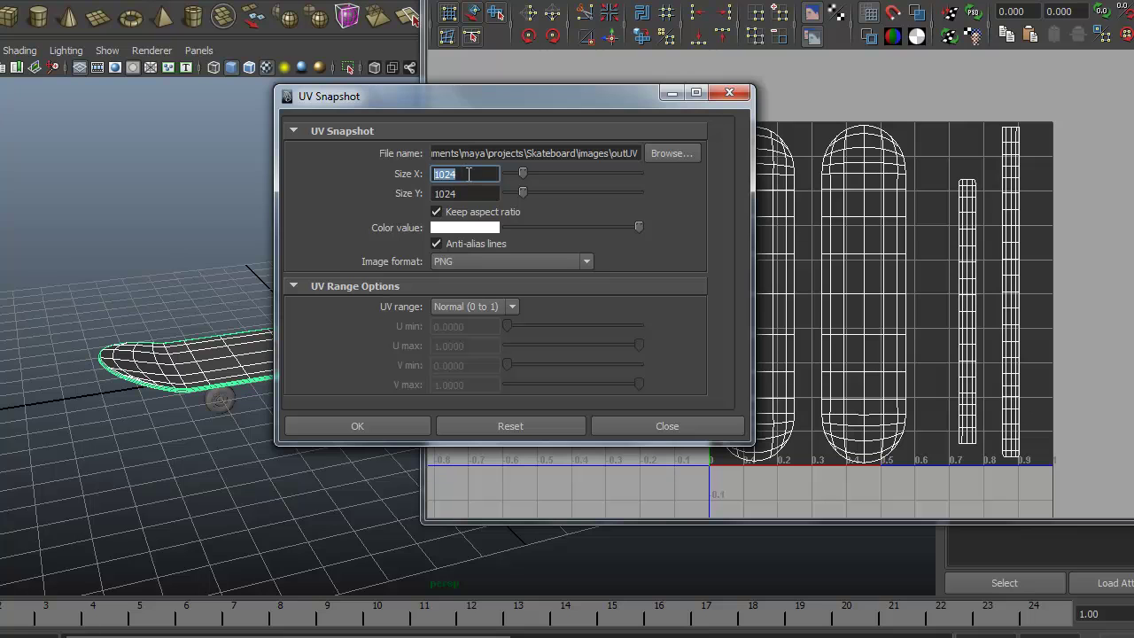
text(1024)
Step: Export the UV snapshot as UVSnap2.png to the Skateboard project's sourceimages folder and close the UV Texture Editor
click(670, 152)
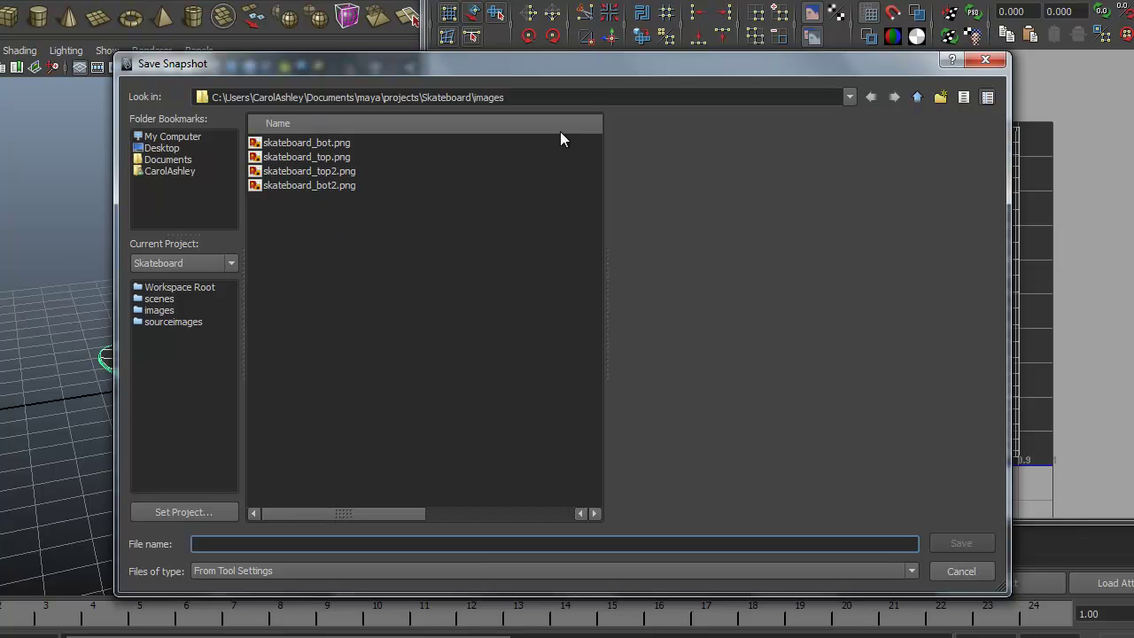
click(918, 99)
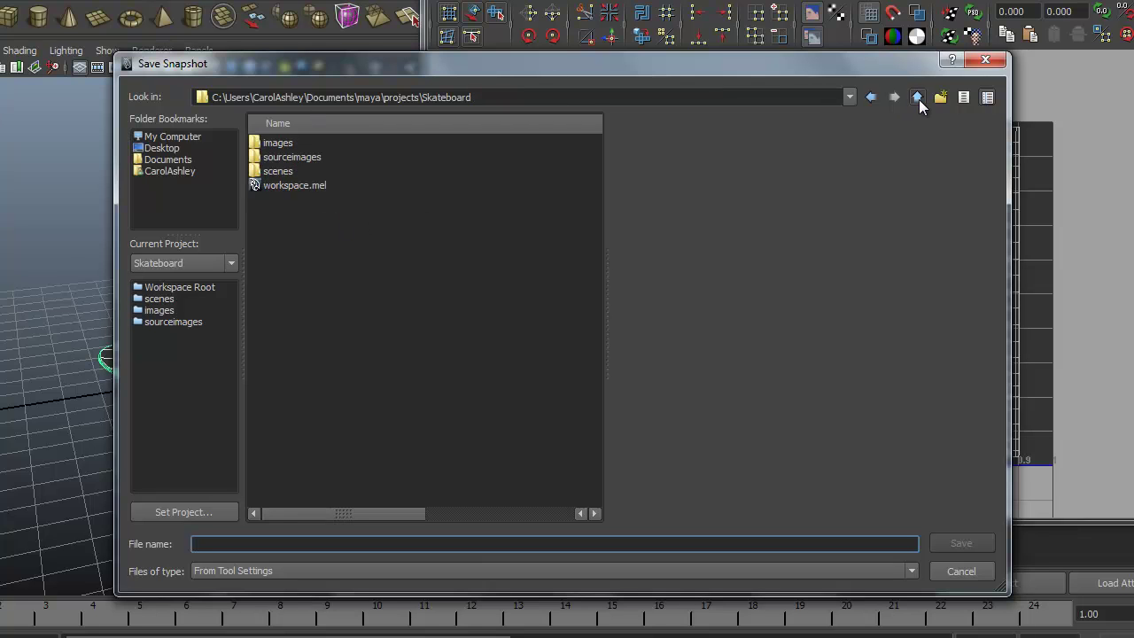
double_click(286, 158)
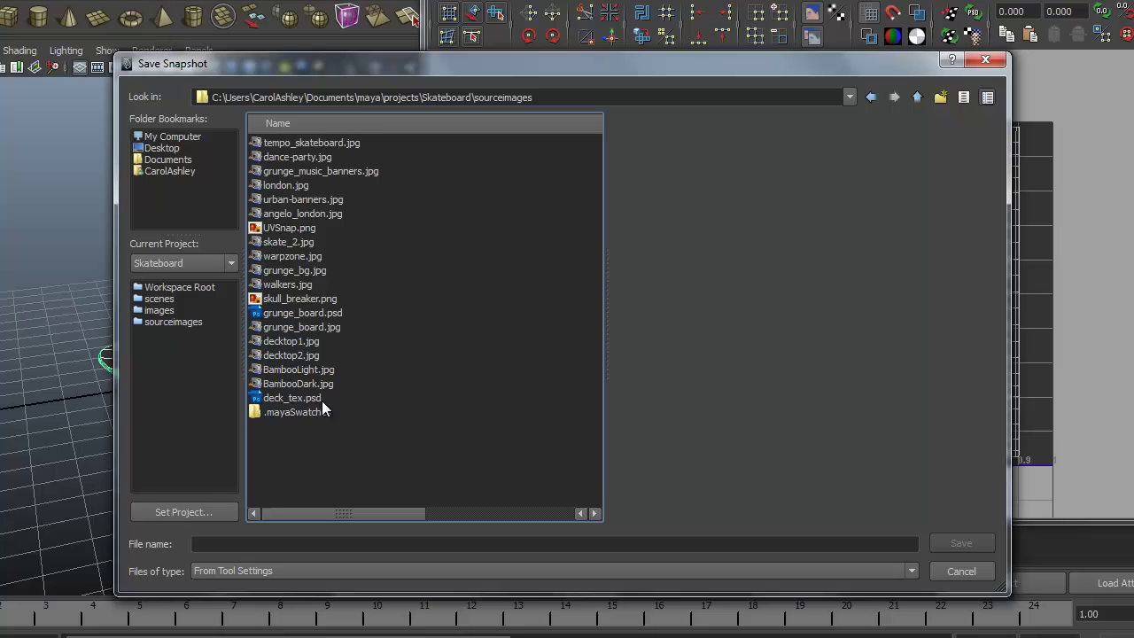
click(274, 231)
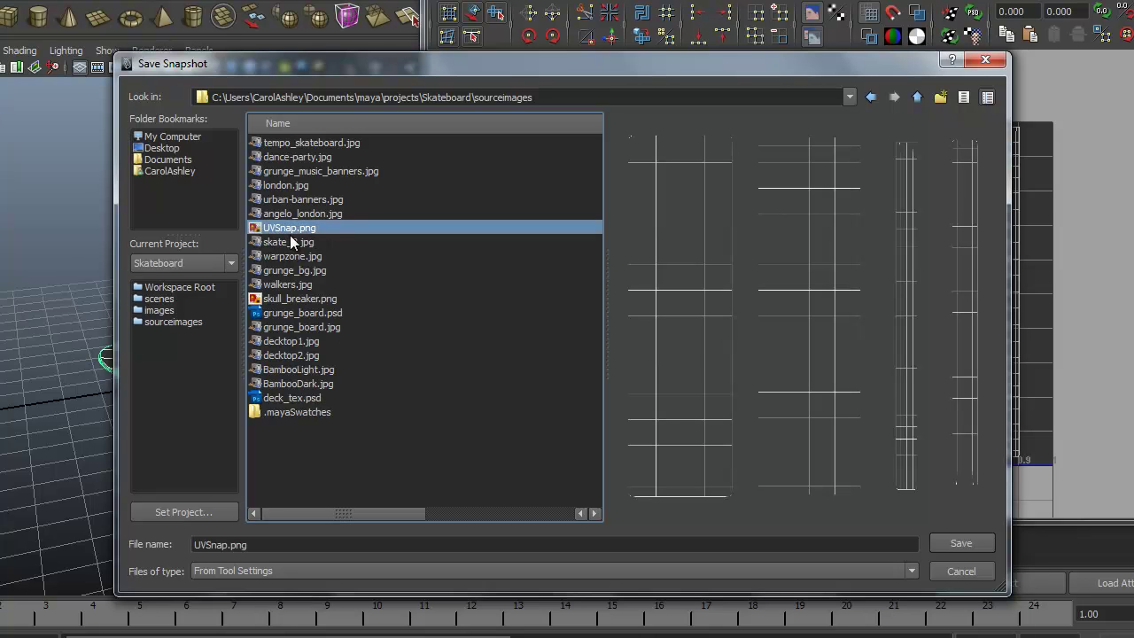
click(226, 545)
text(2)
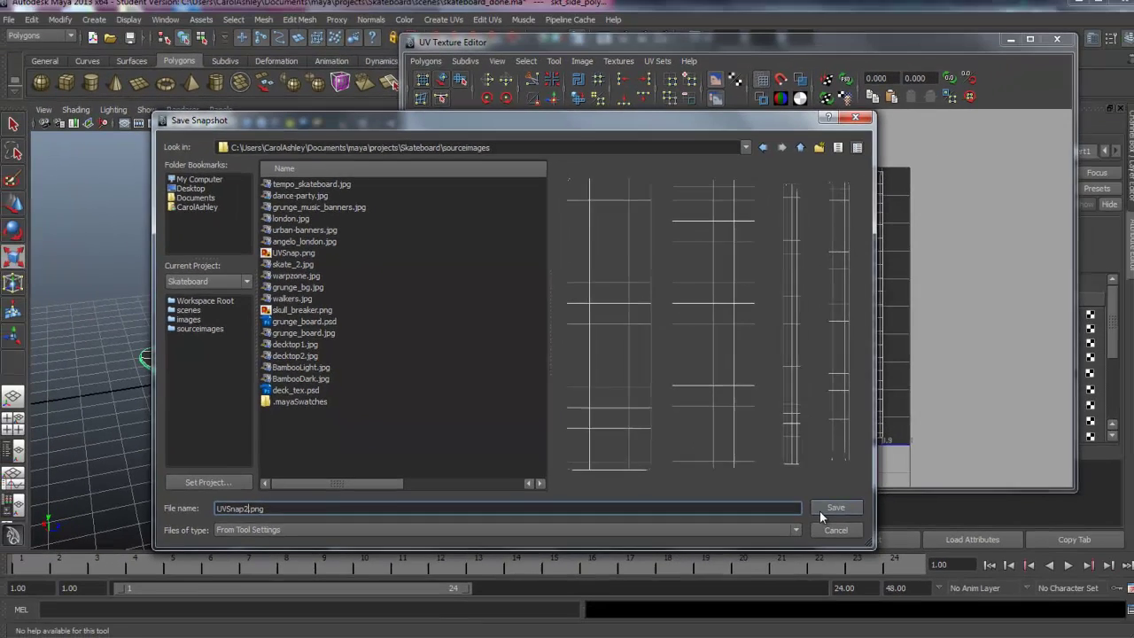
click(932, 535)
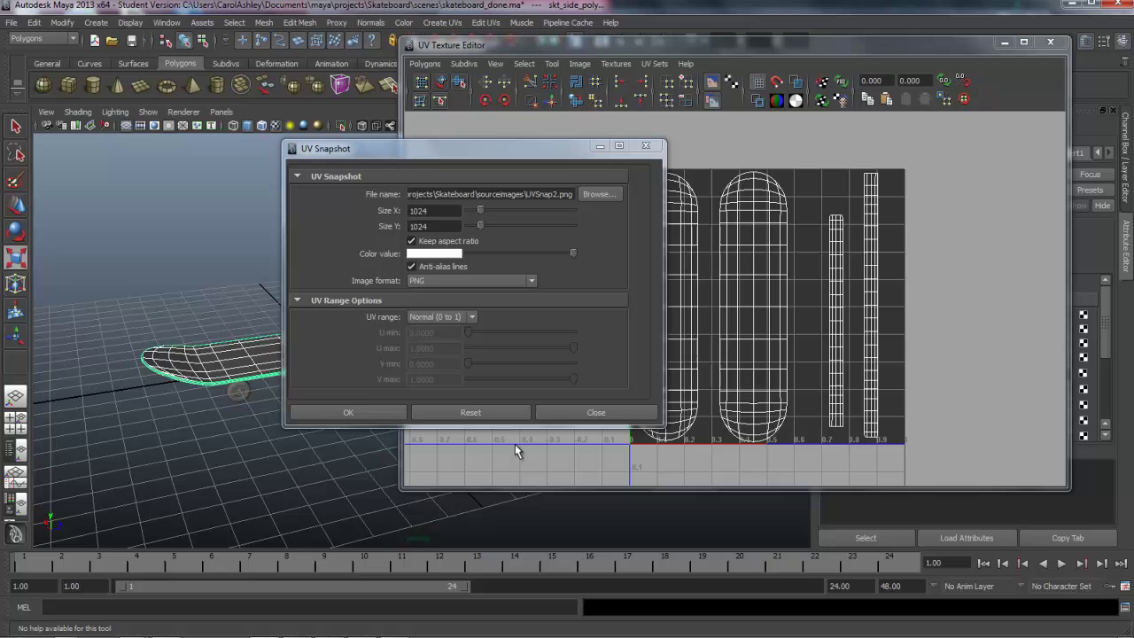
click(350, 414)
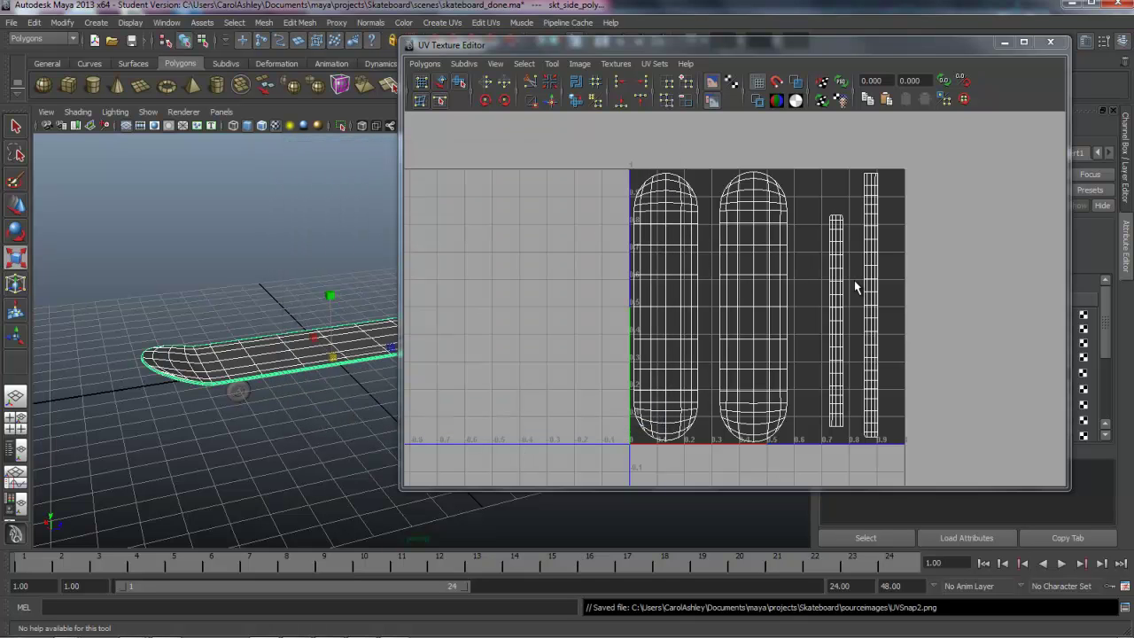
click(1051, 43)
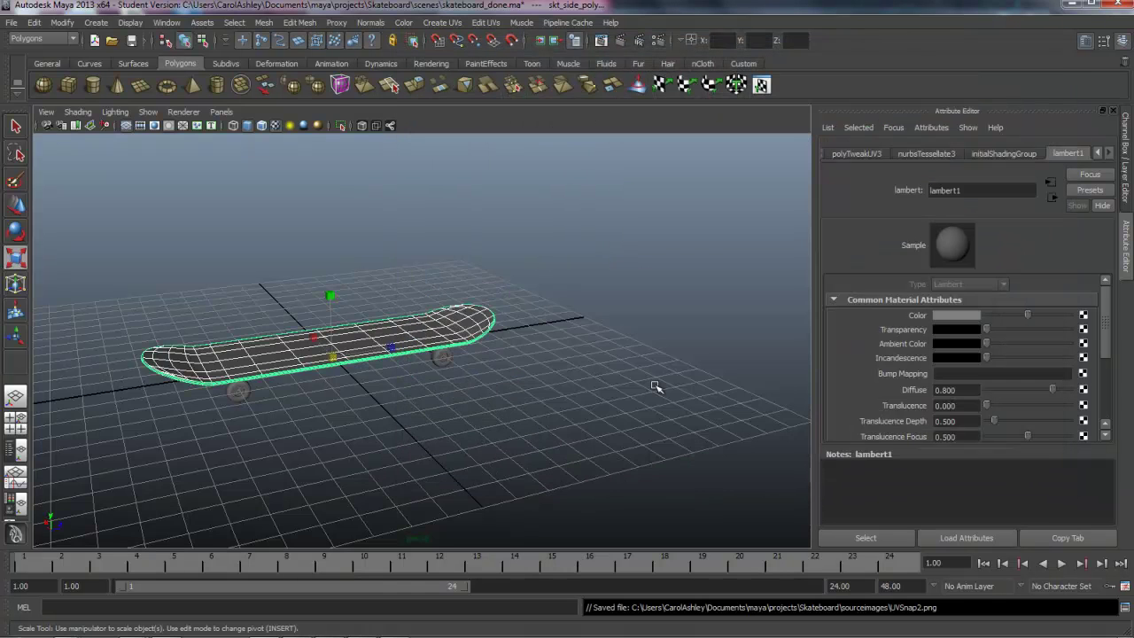
Step: Save the scene under the new name board_UVs_v2.mb in the project's scenes folder
alt+drag(656, 388, 274, 160)
click(12, 22)
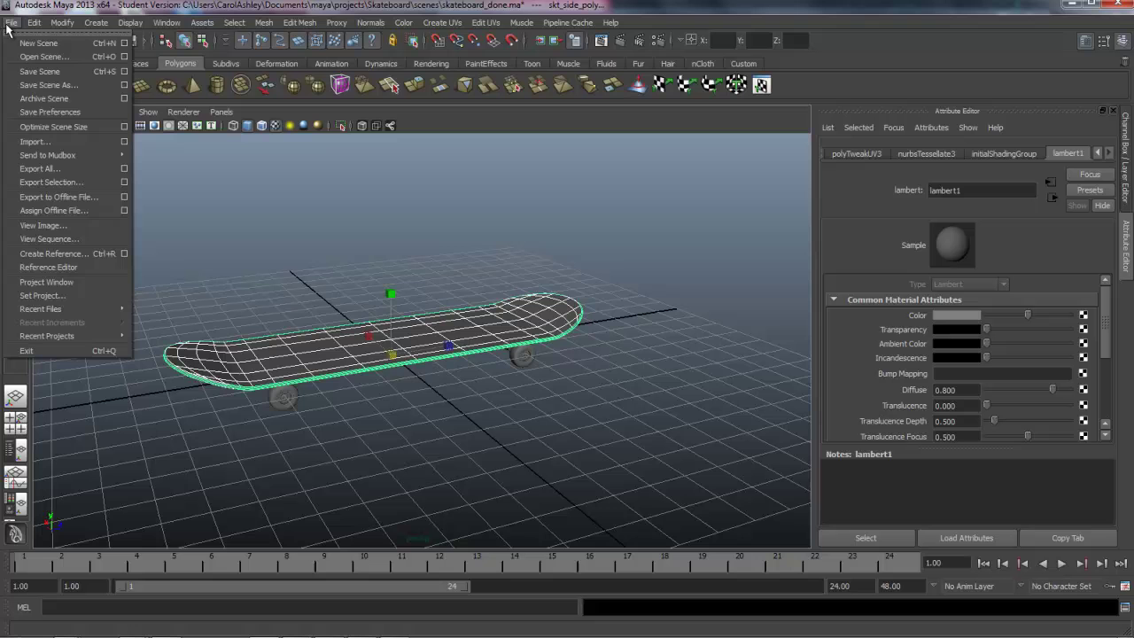
click(40, 85)
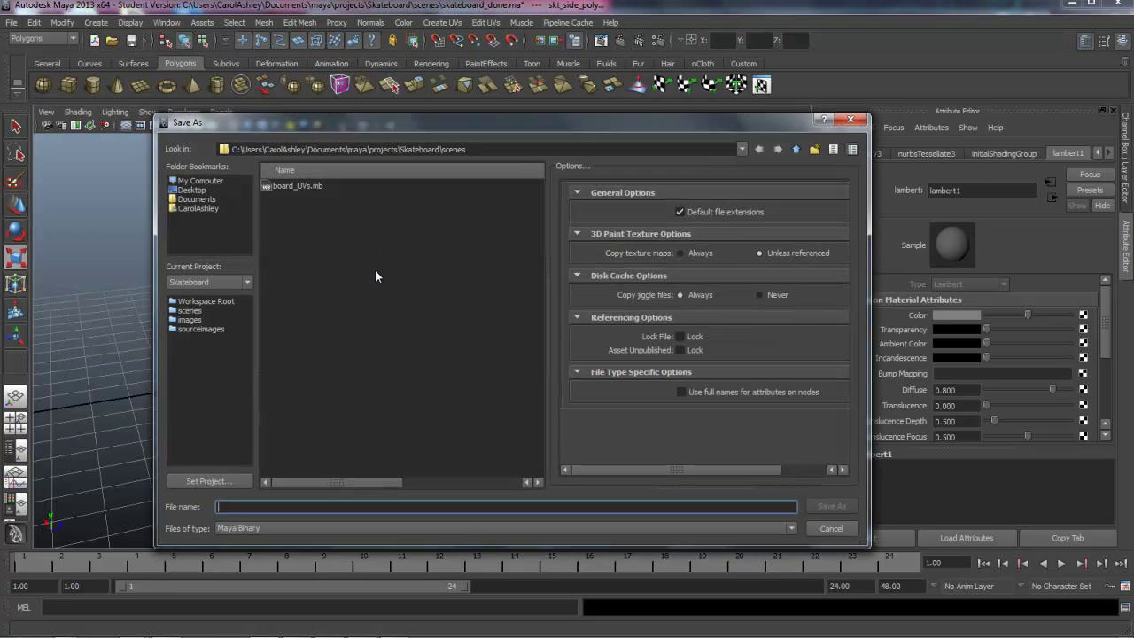
click(291, 185)
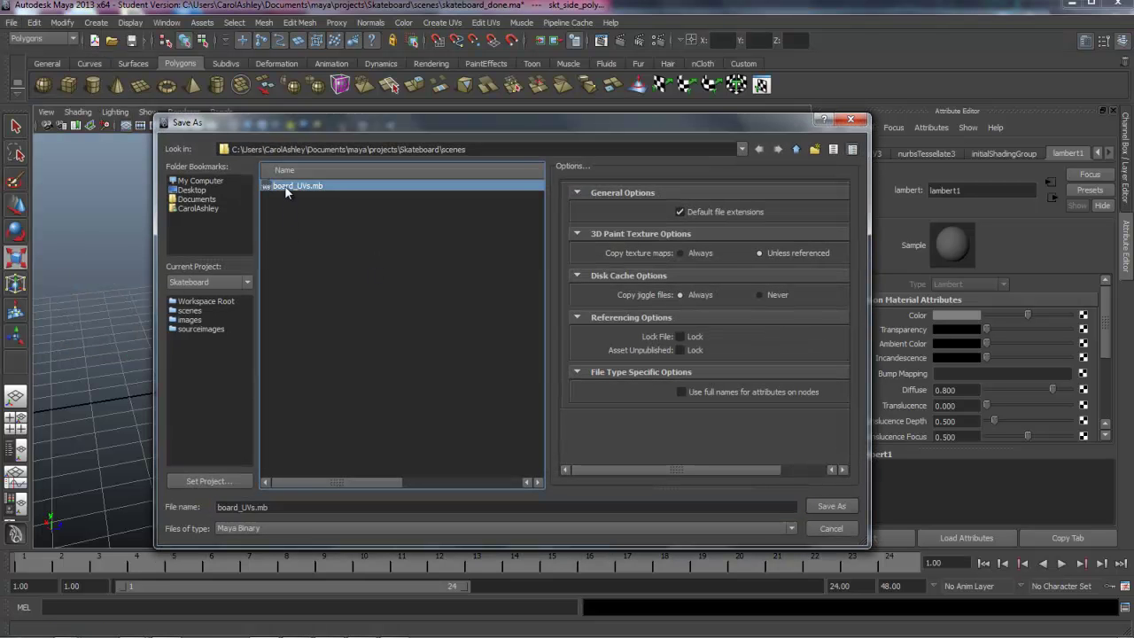
click(254, 507)
text(_)
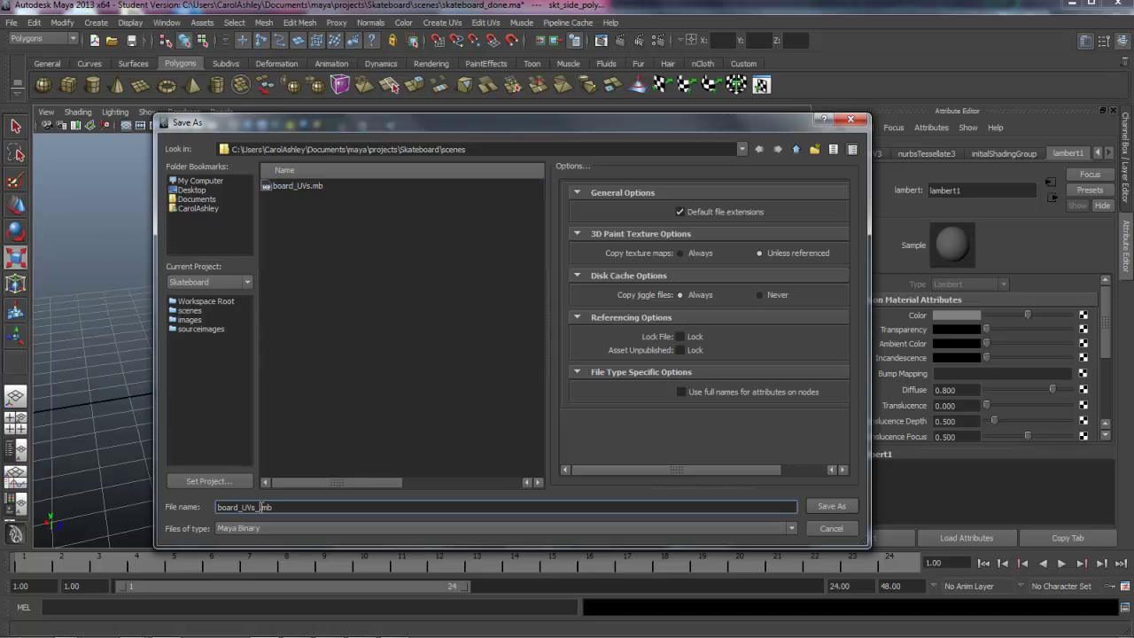
text(2)
click(260, 507)
text(v)
click(831, 507)
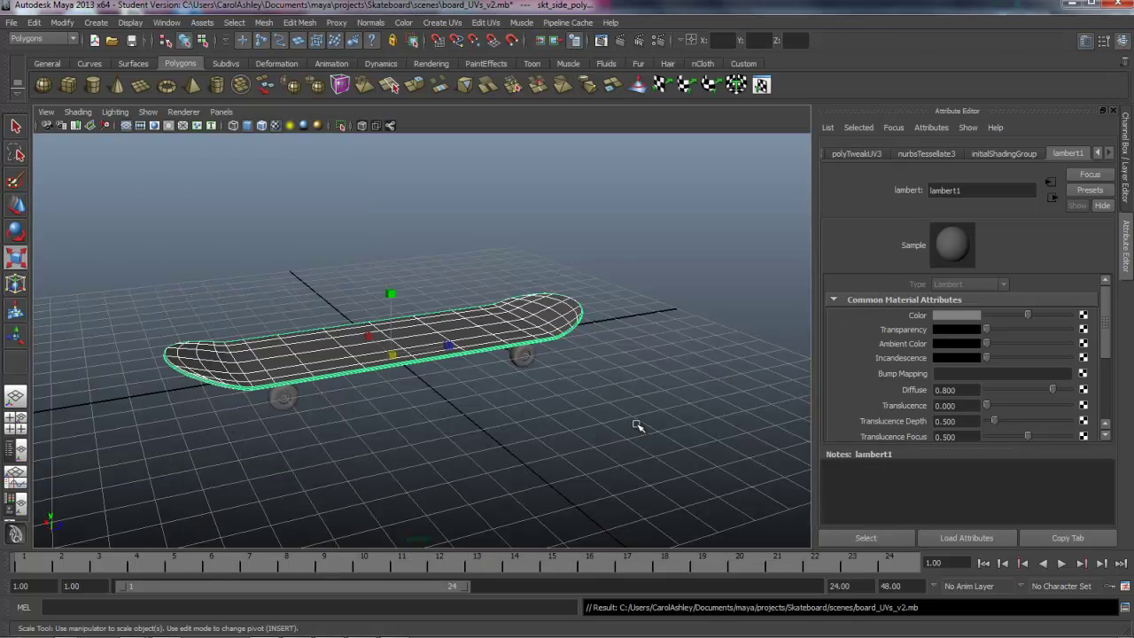